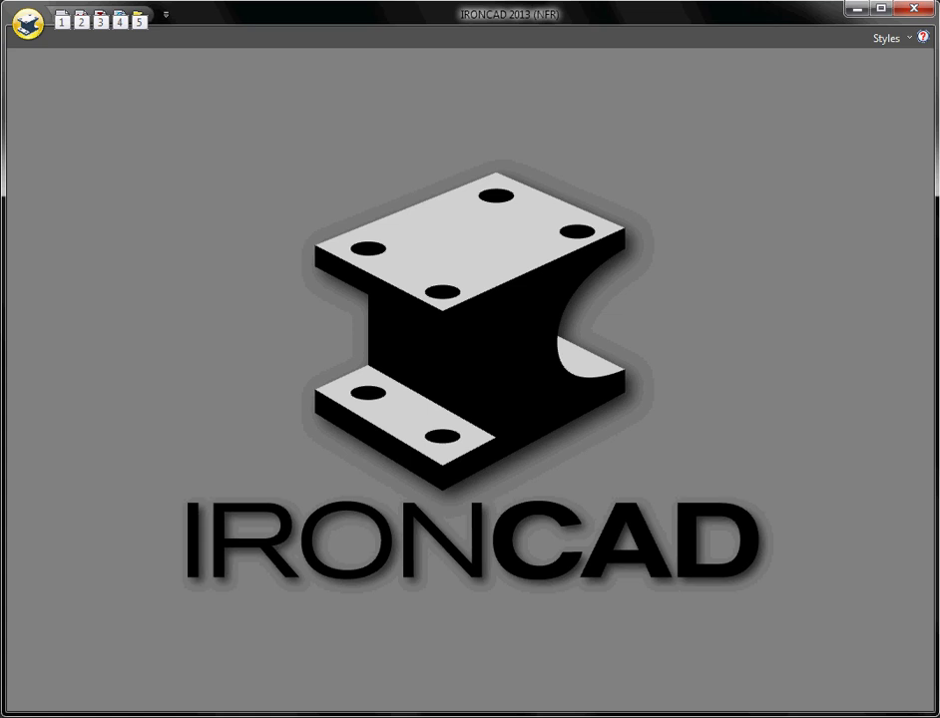
Step: Create a new scene from the English "Black - Reflection" template
key(alt)
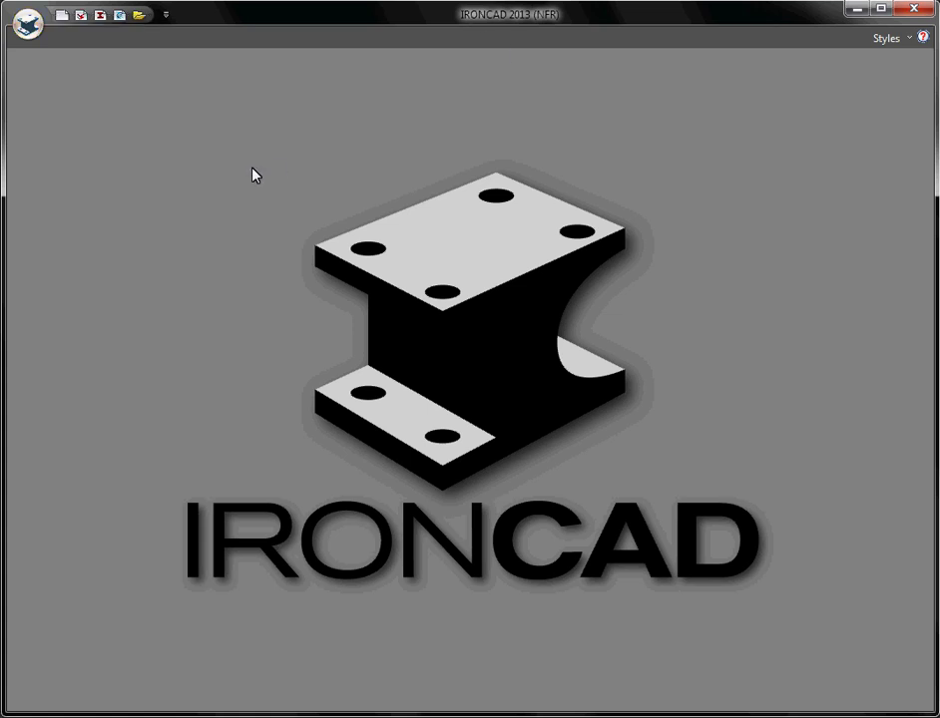
click(30, 25)
mouse_move(42, 67)
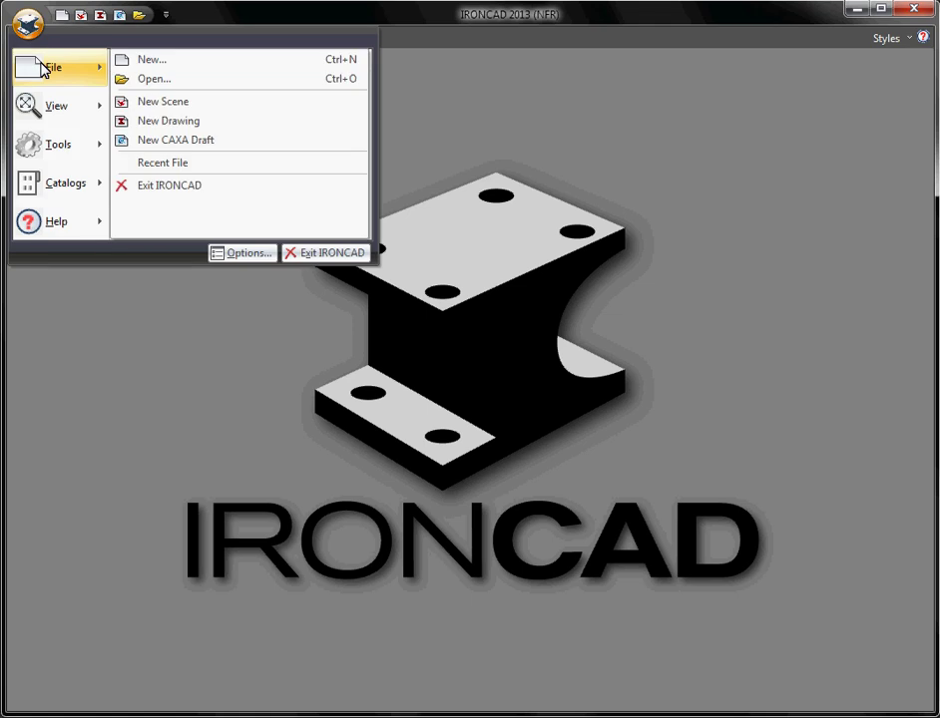
click(152, 62)
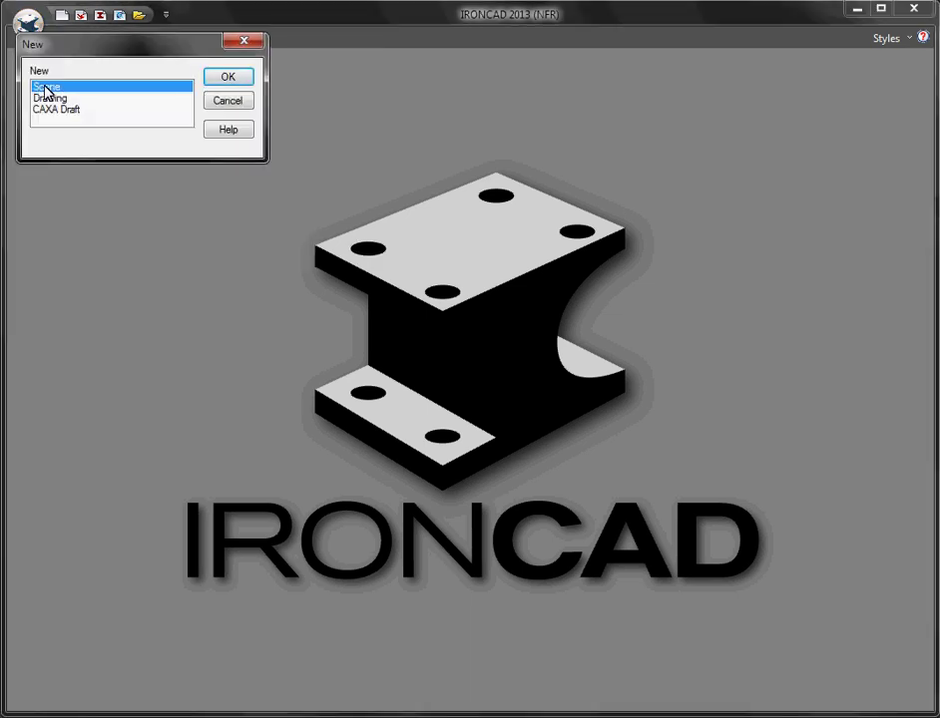
click(229, 76)
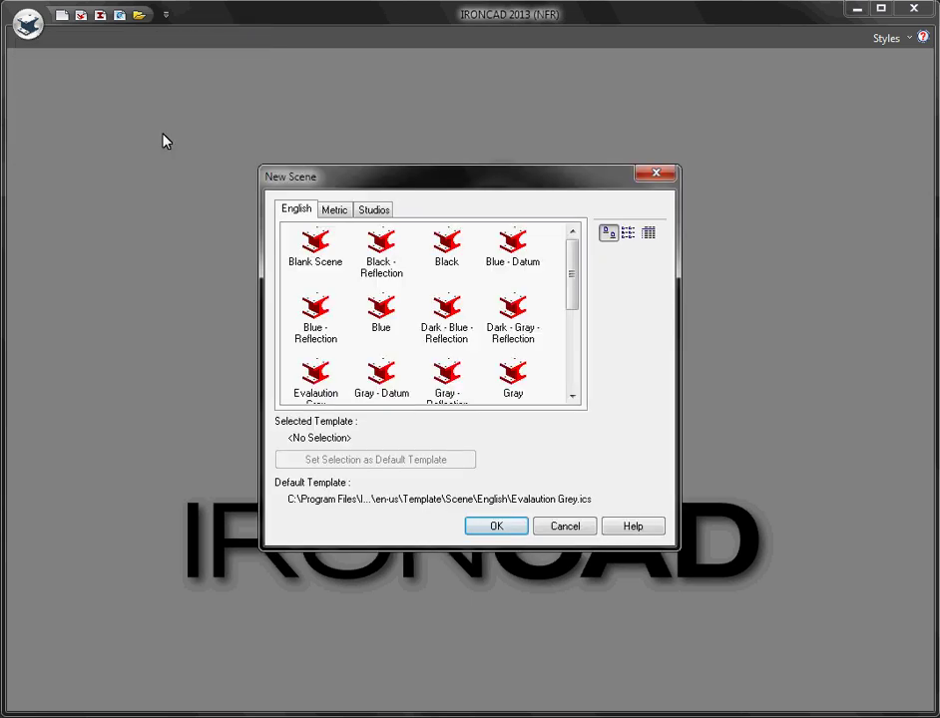
click(385, 258)
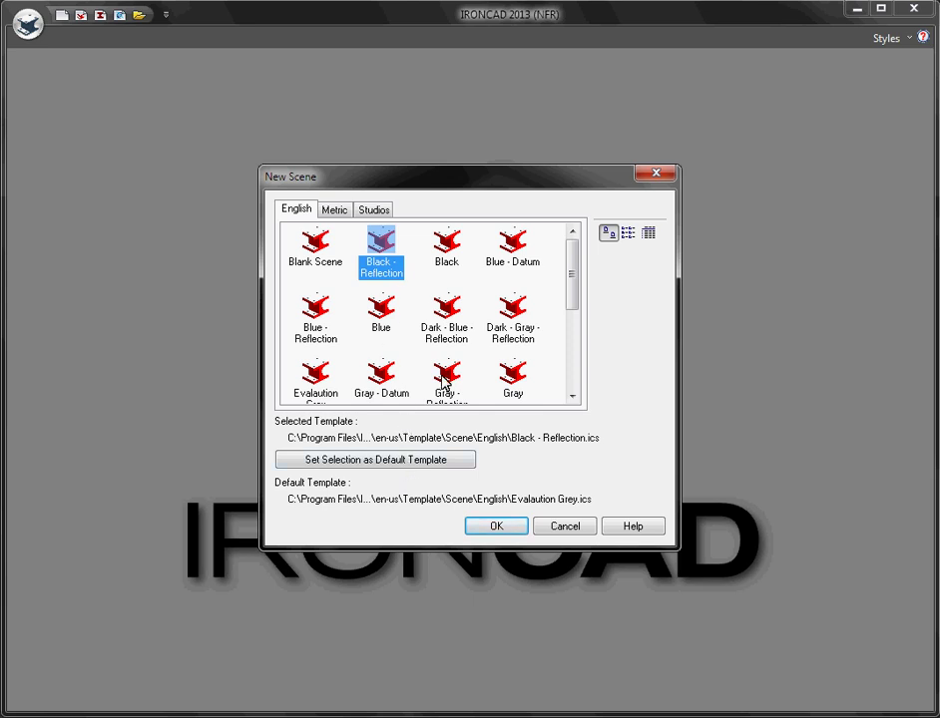
click(490, 529)
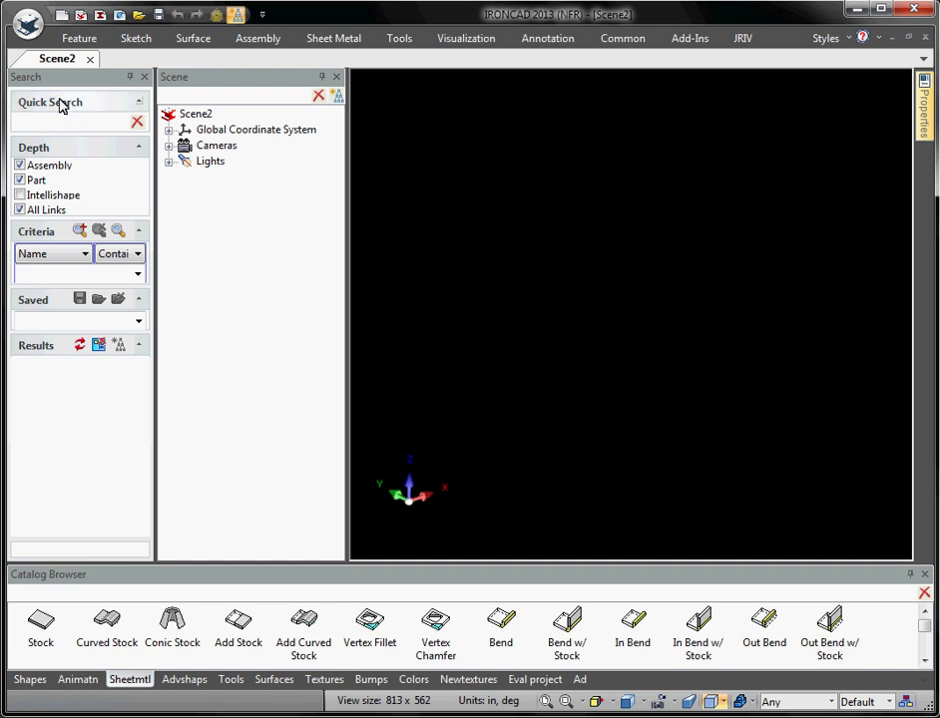
Step: Close the Search pane and narrow the Scene tree pane to enlarge the modelling area
click(144, 78)
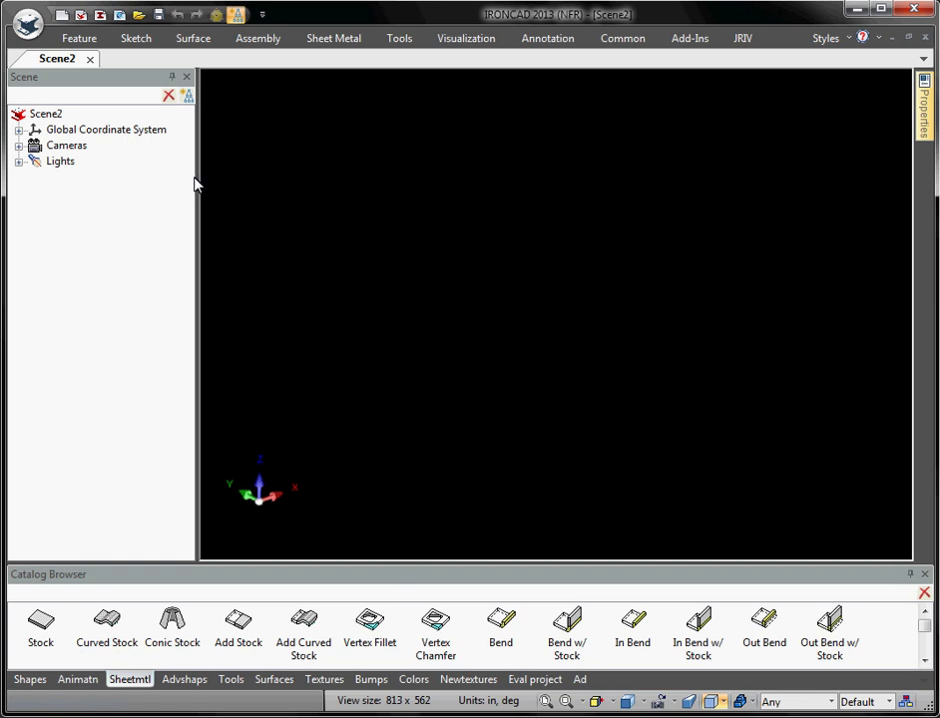
drag(196, 183, 130, 184)
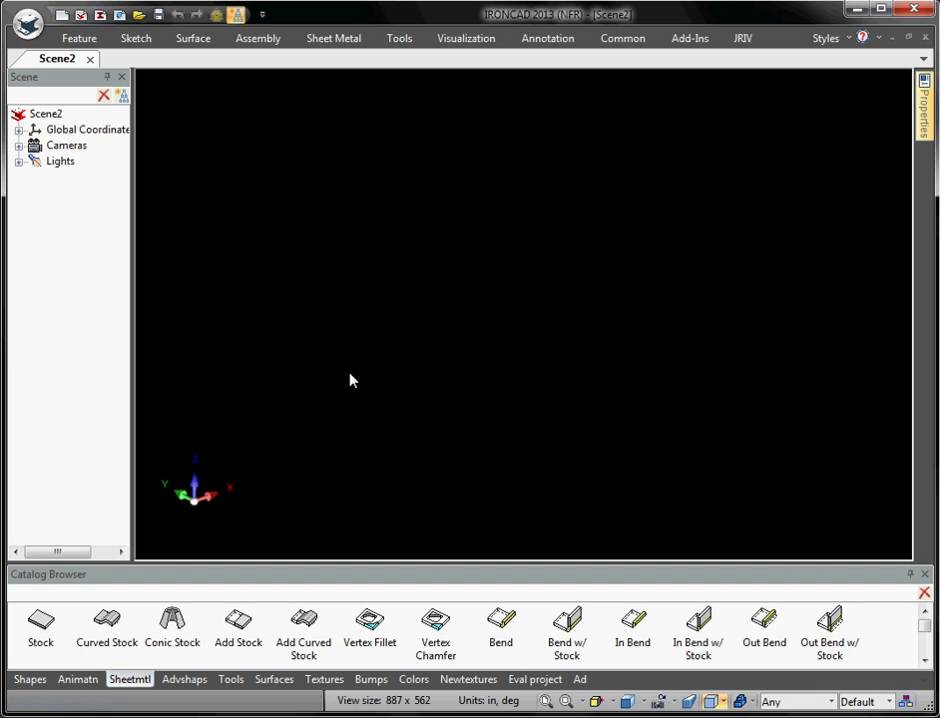
Step: Look through the catalogs of shapes, animations, sheet metal, tools, surfaces, textures, bumps and new textures to see their contents
click(29, 679)
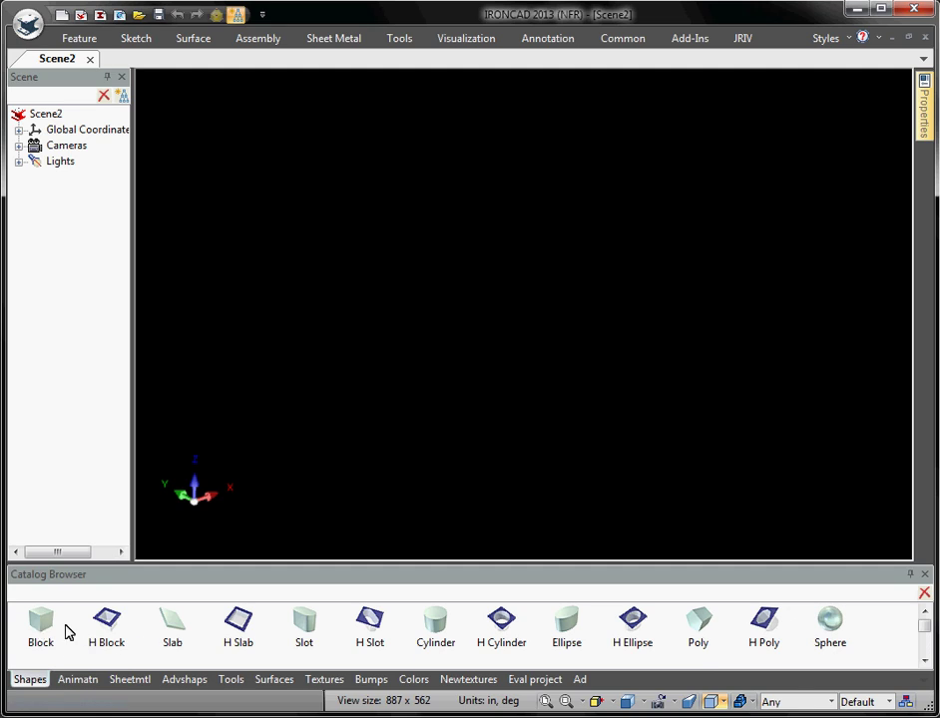
click(84, 683)
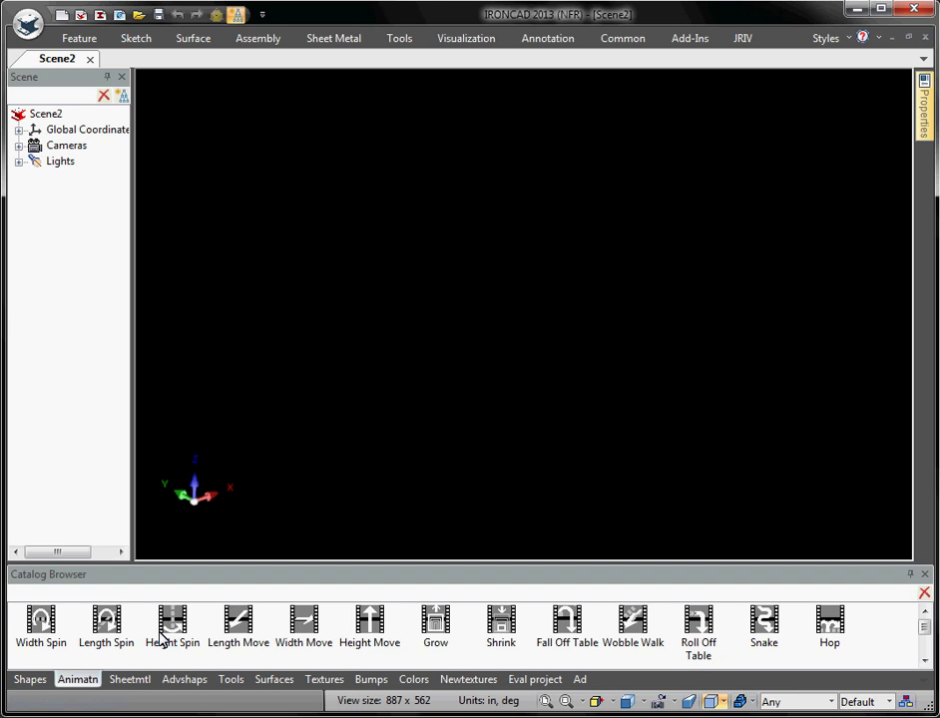
click(139, 687)
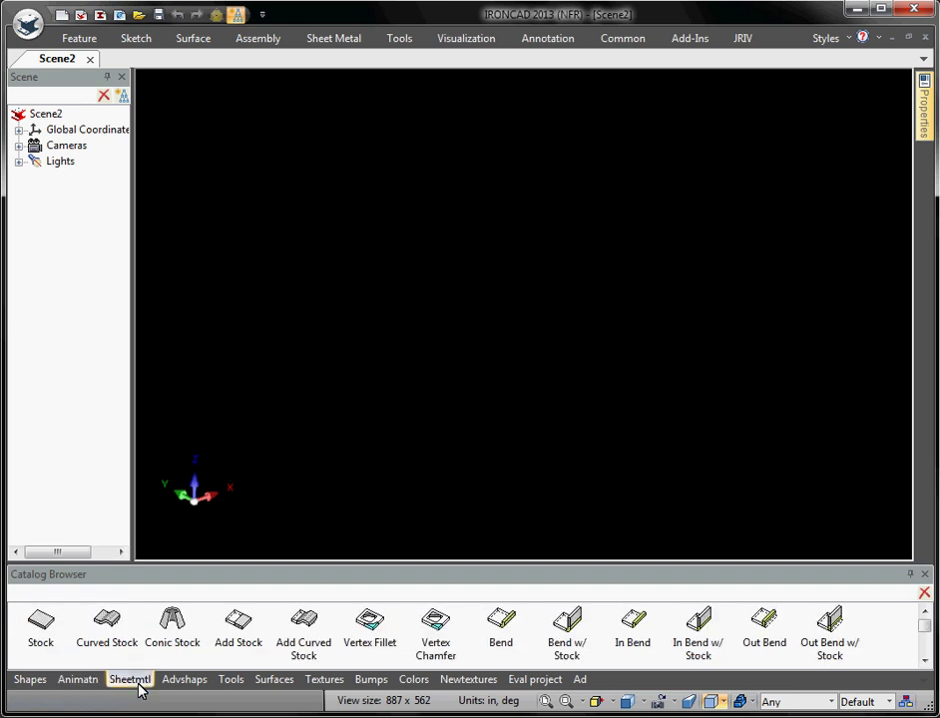
click(230, 683)
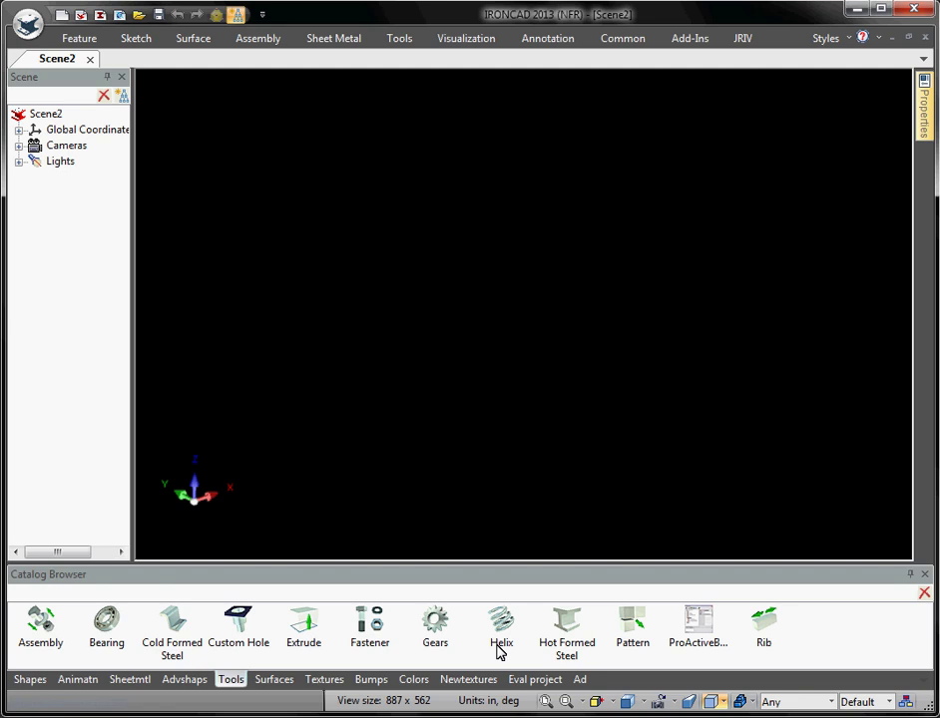
click(286, 683)
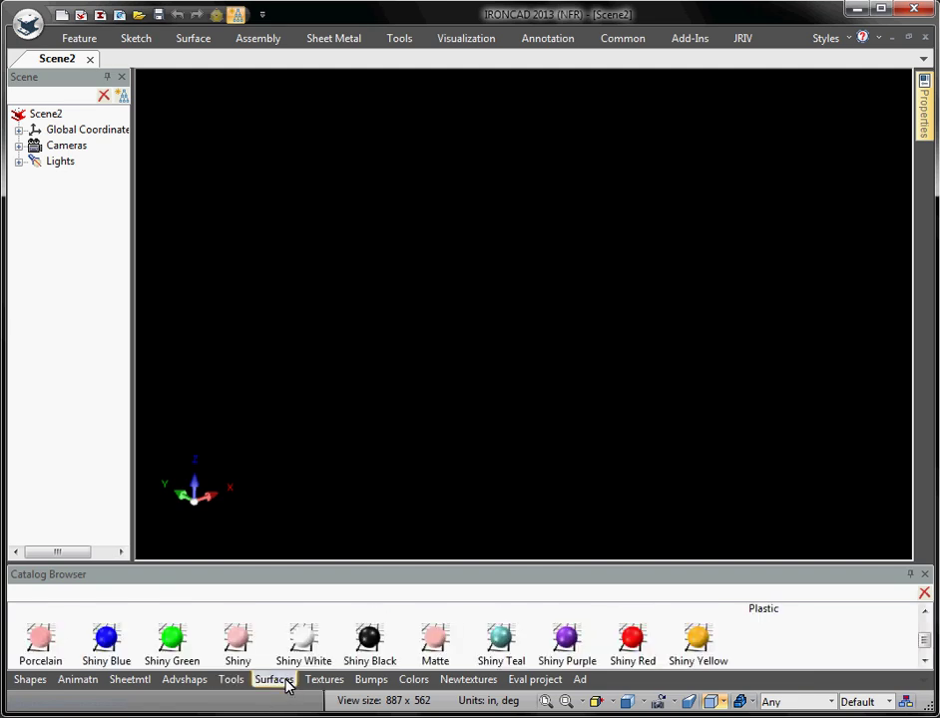
click(335, 682)
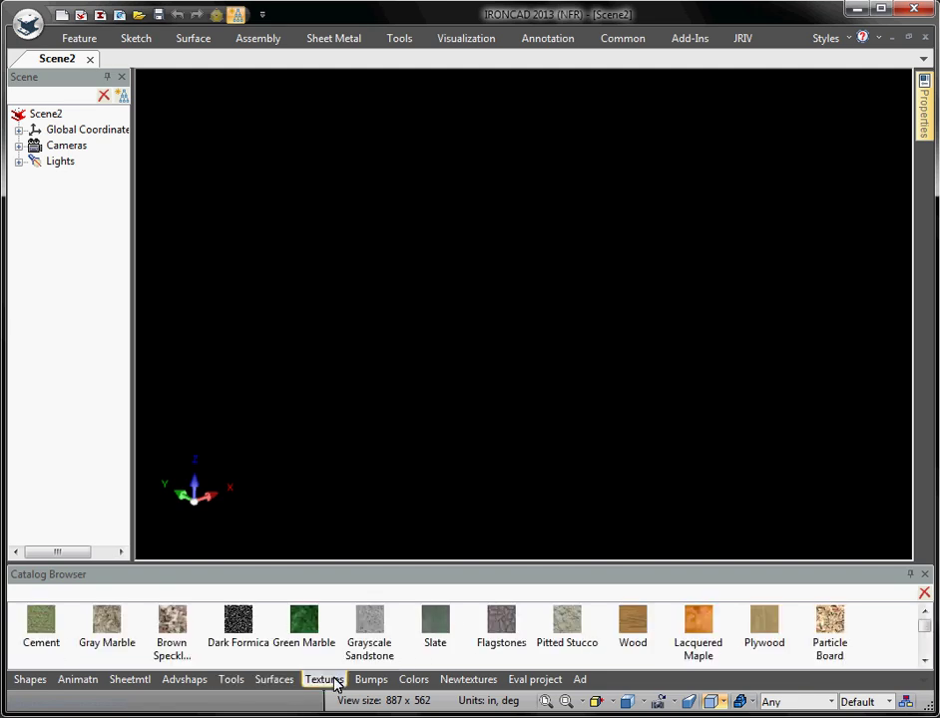
click(369, 682)
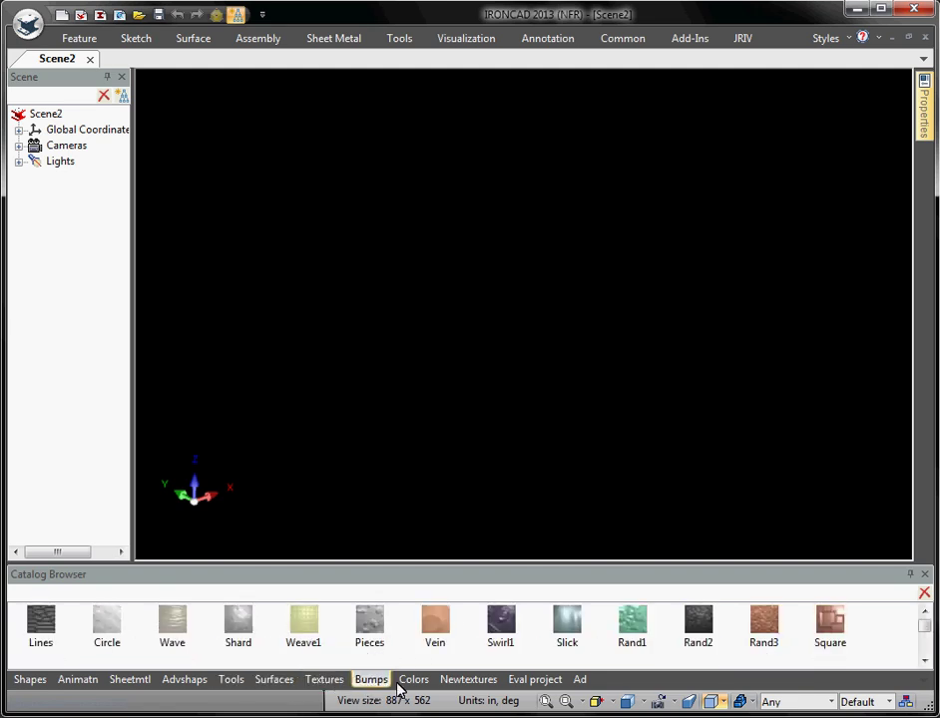
click(467, 681)
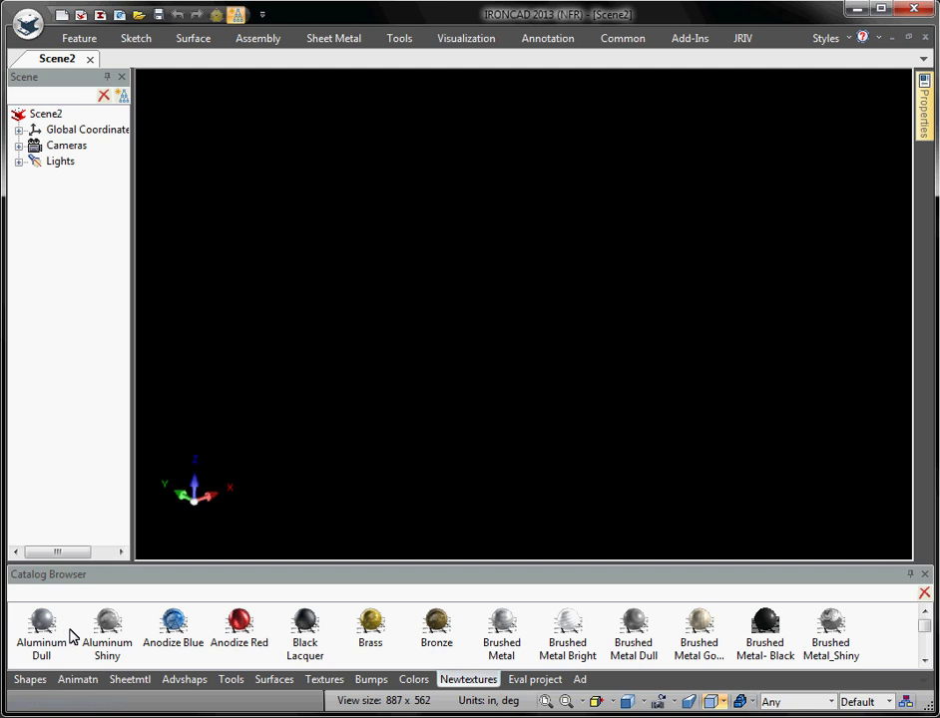
Step: Add a Block from the Shapes catalog near the middle of the empty scene
click(30, 680)
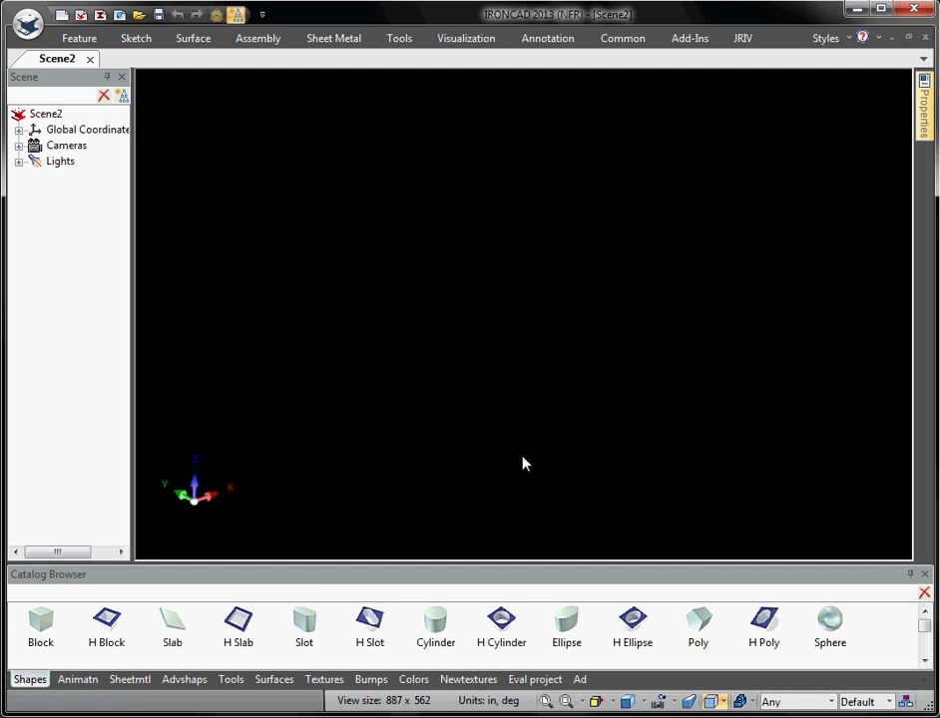
drag(516, 370, 501, 390)
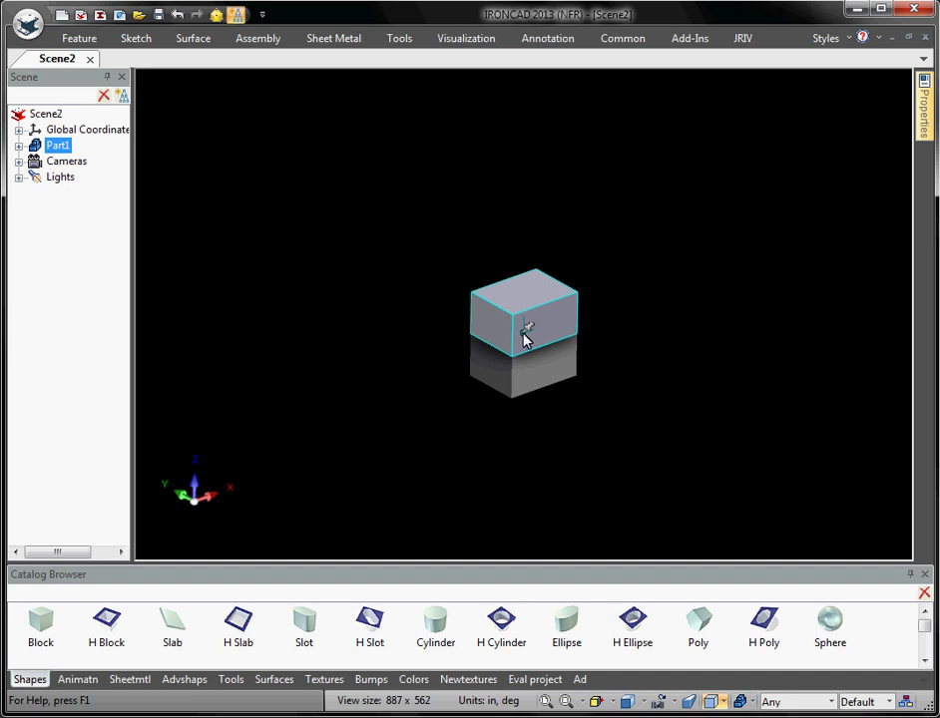
Step: Examine the block from different angles and distances by orbiting, zooming and panning, with the part deselected along the way
mouse_move(539, 346)
middle_down()
mouse_move(499, 310)
mouse_move(550, 356)
mouse_move(530, 322)
mouse_move(548, 362)
mouse_move(603, 382)
mouse_move(529, 338)
middle_up()
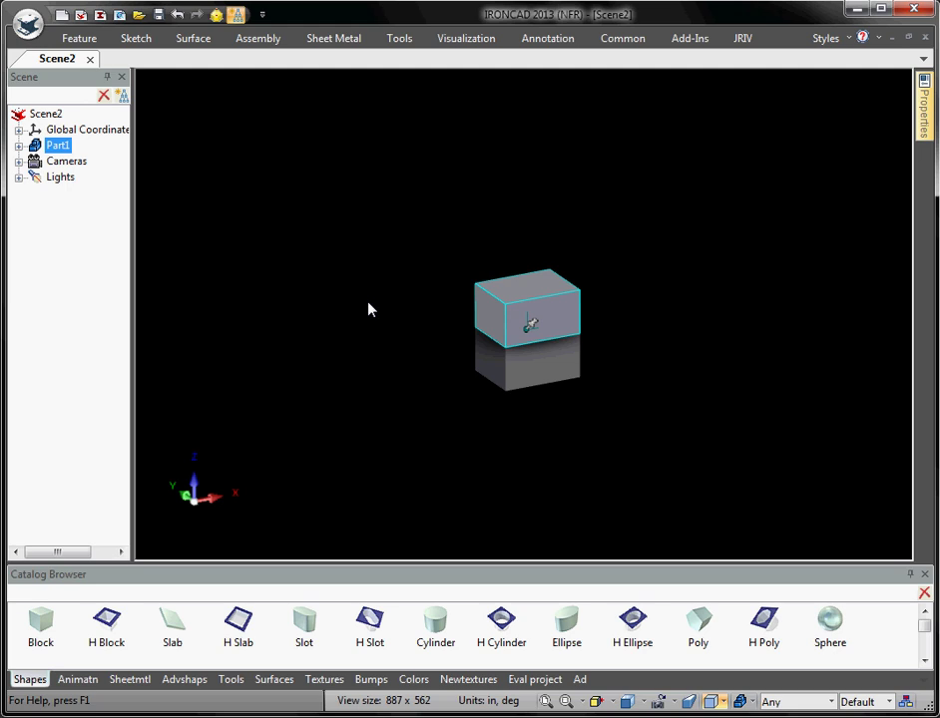
middle_drag(556, 287, 520, 367)
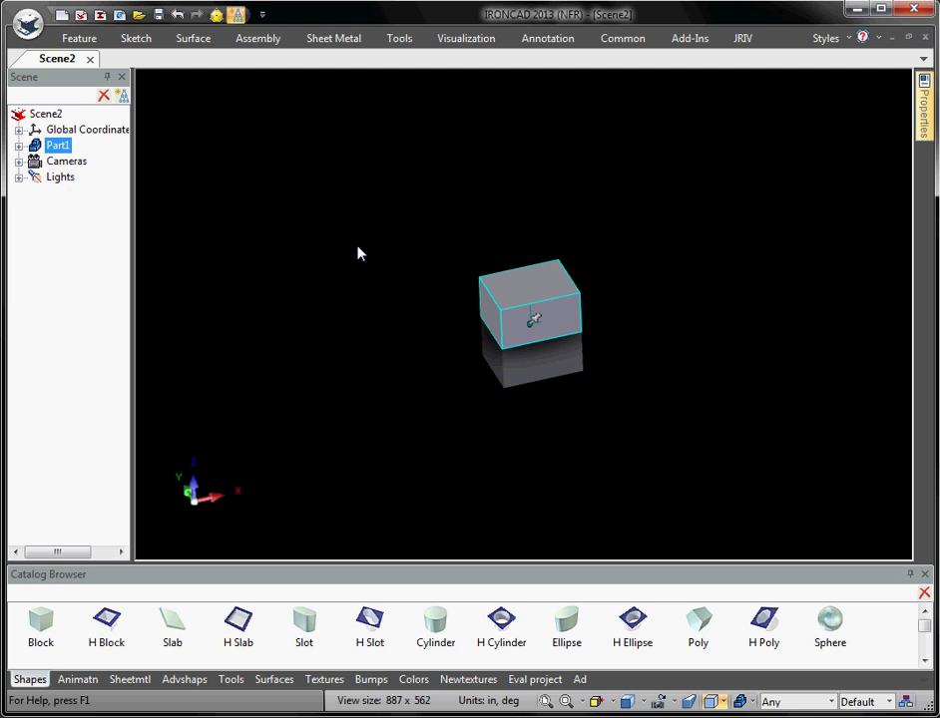
scroll(356, 256, up, 2)
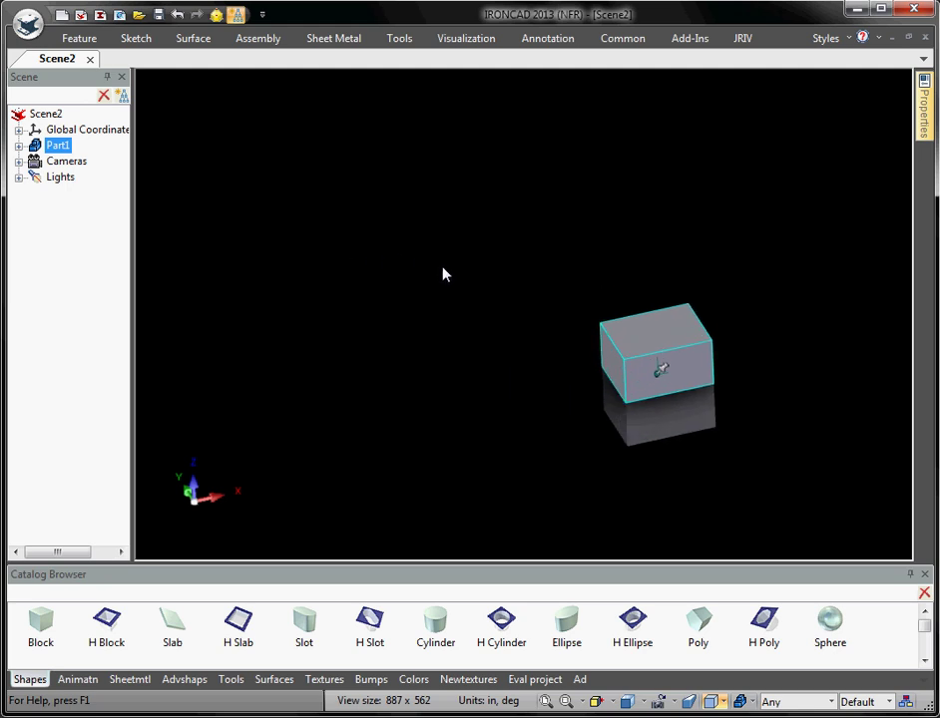
shift+middle_drag(445, 275, 375, 249)
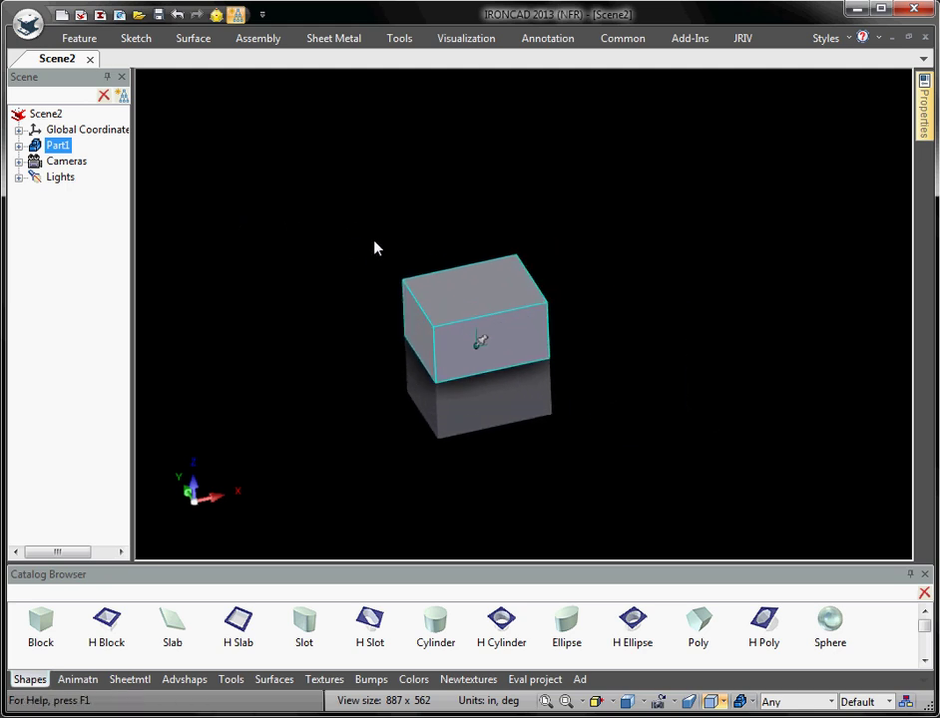
middle_drag(621, 317, 479, 285)
middle_drag(372, 258, 389, 220)
click(423, 146)
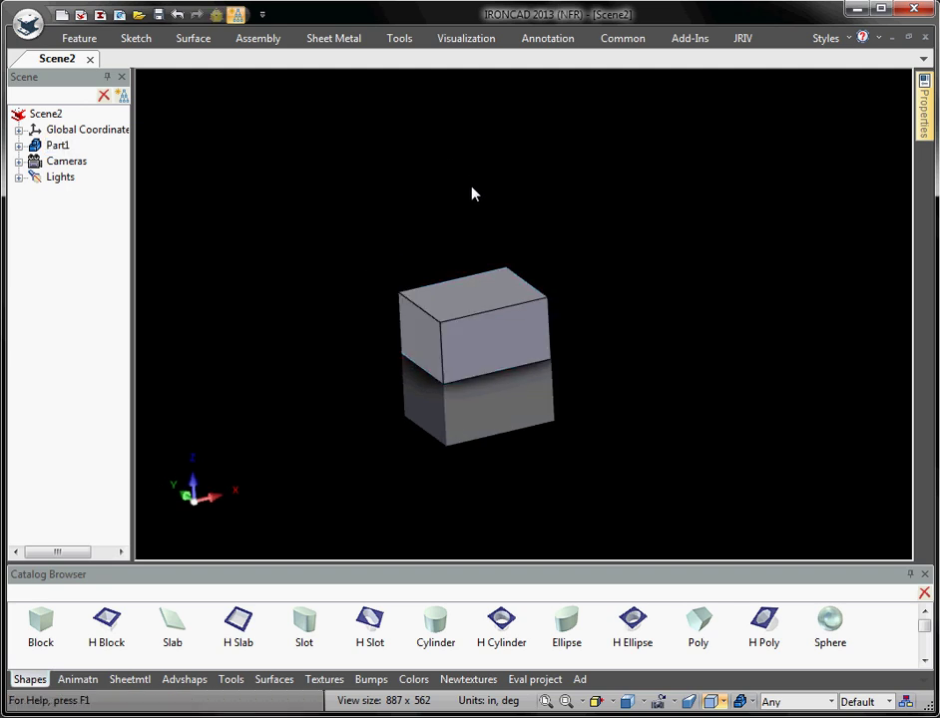
middle_drag(472, 193, 377, 267)
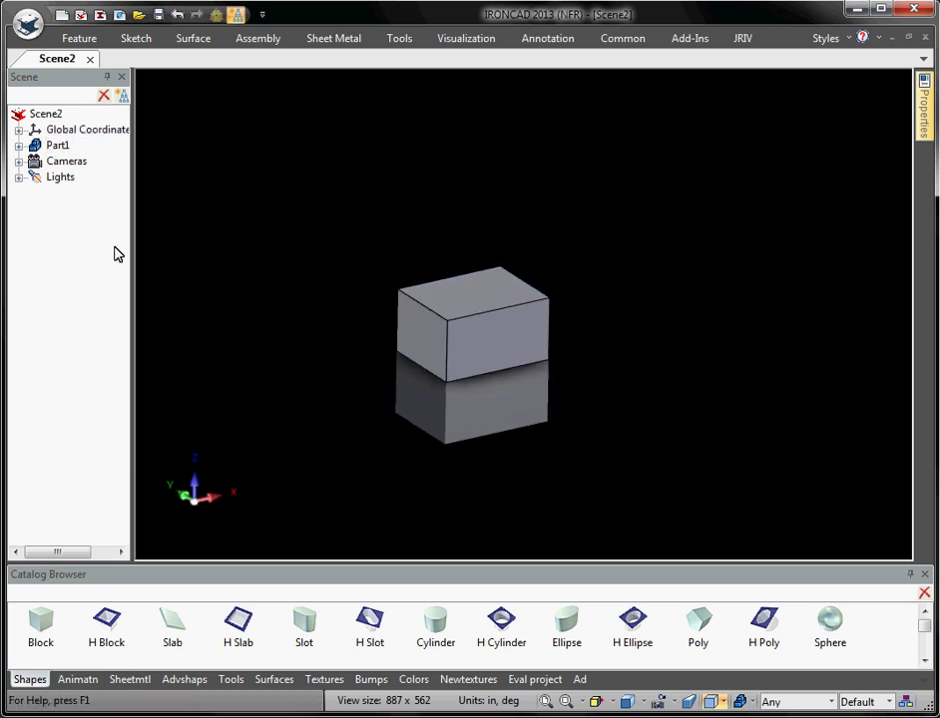
Step: Rename the block part in the scene tree as Bracket
click(60, 149)
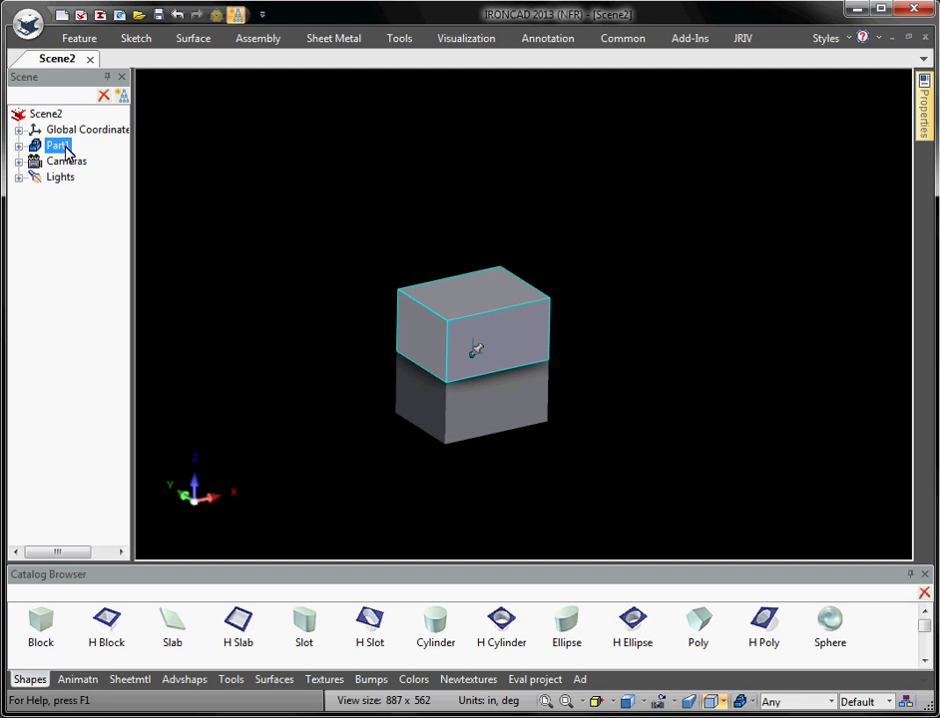
click(70, 154)
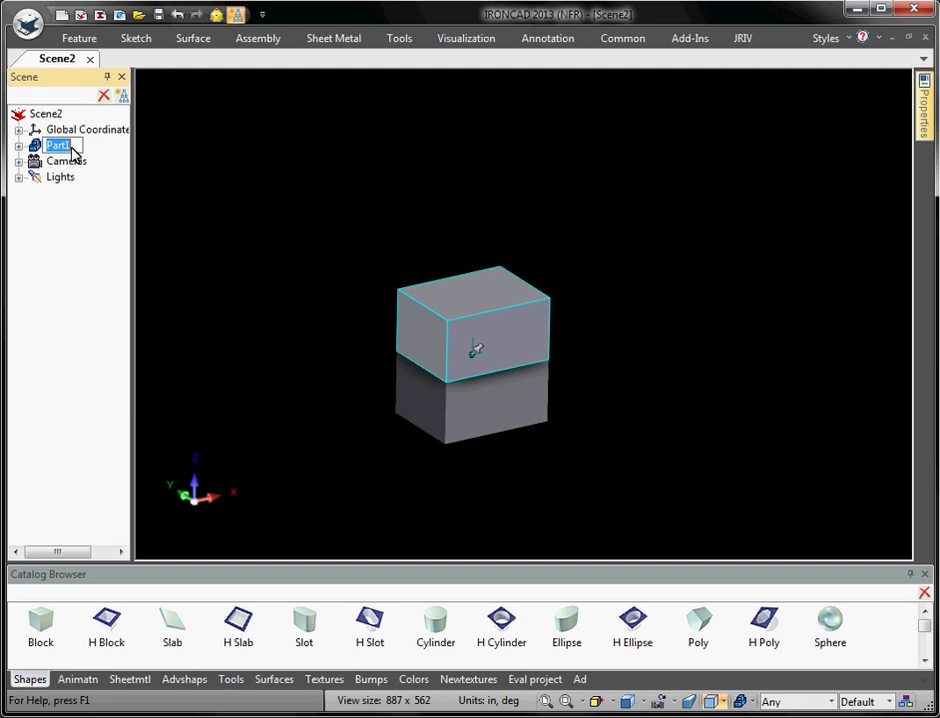
text(Bracket)
click(295, 166)
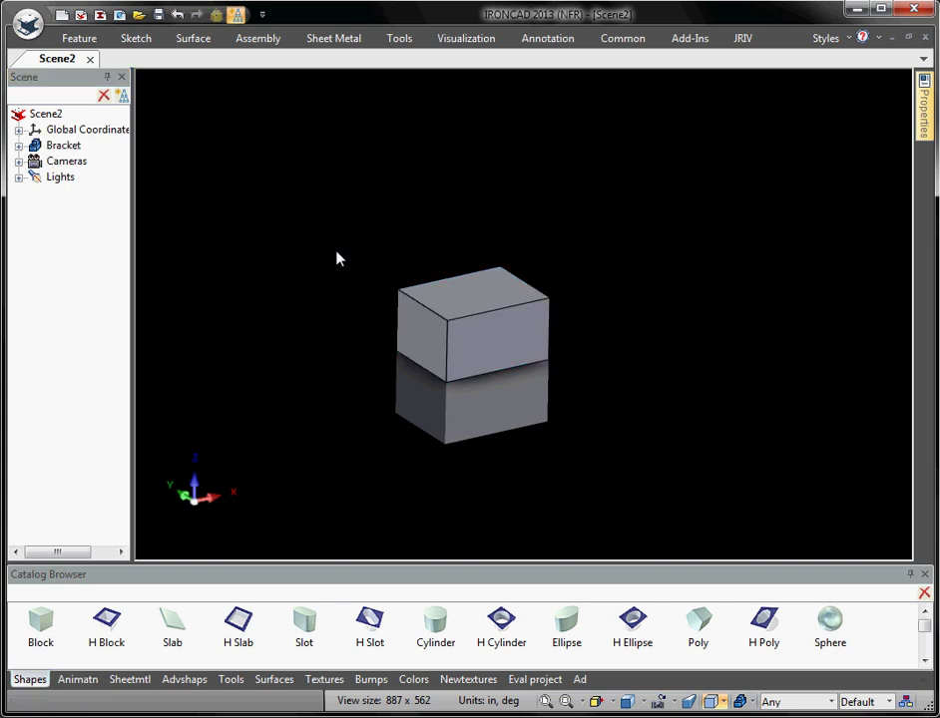
Step: Examine the Bracket's selection levels from part to Block IntelliShape to top face, expanding its scene tree entry, and finish with nothing selected
middle_drag(512, 319, 470, 352)
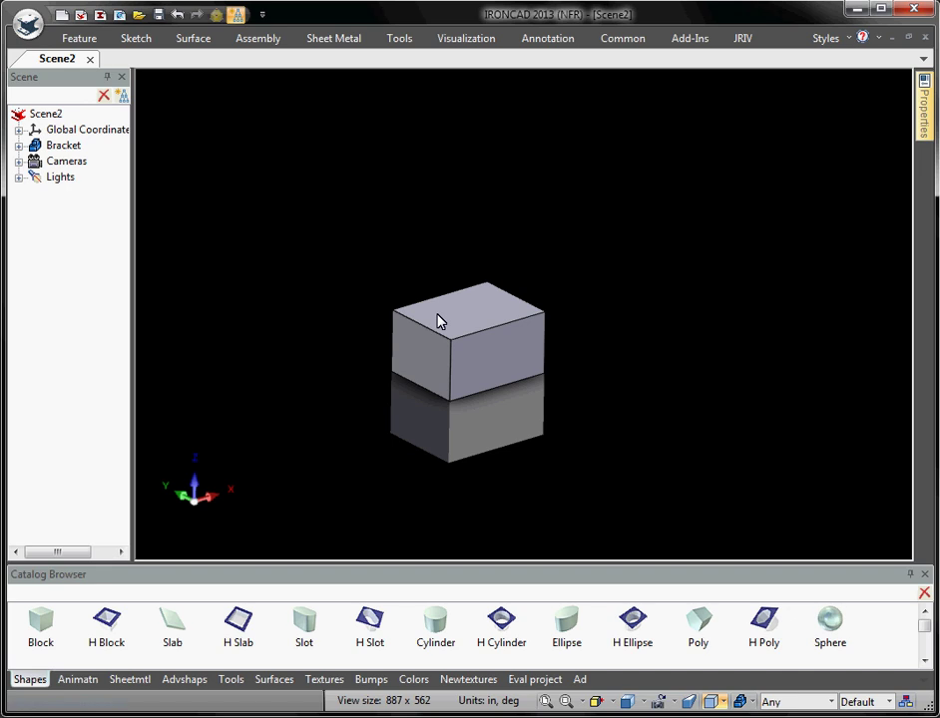
middle_drag(475, 289, 472, 295)
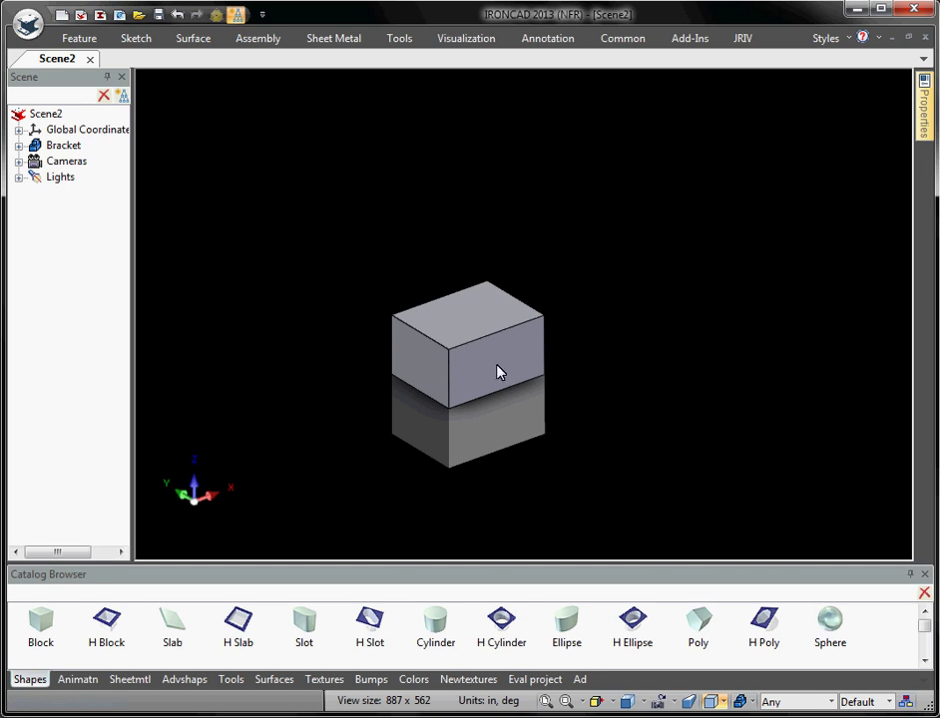
click(466, 330)
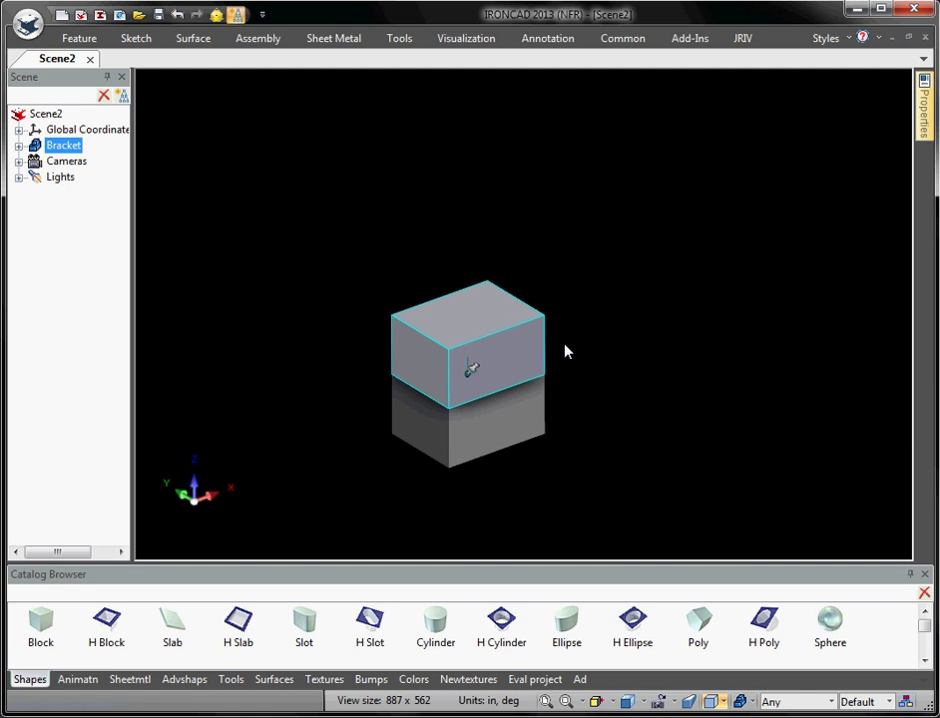
click(464, 325)
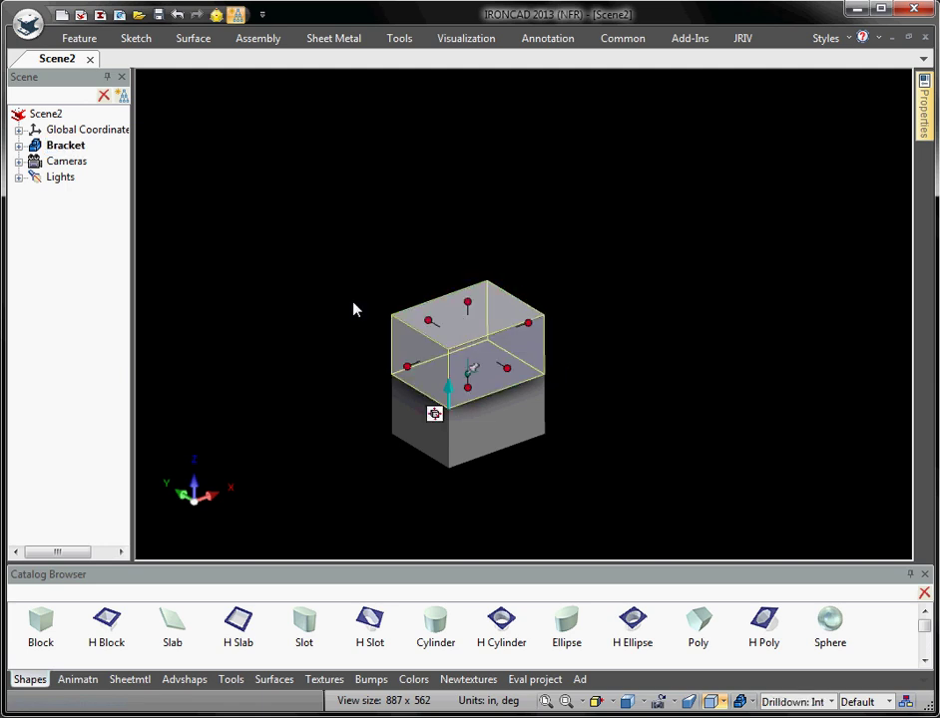
click(19, 146)
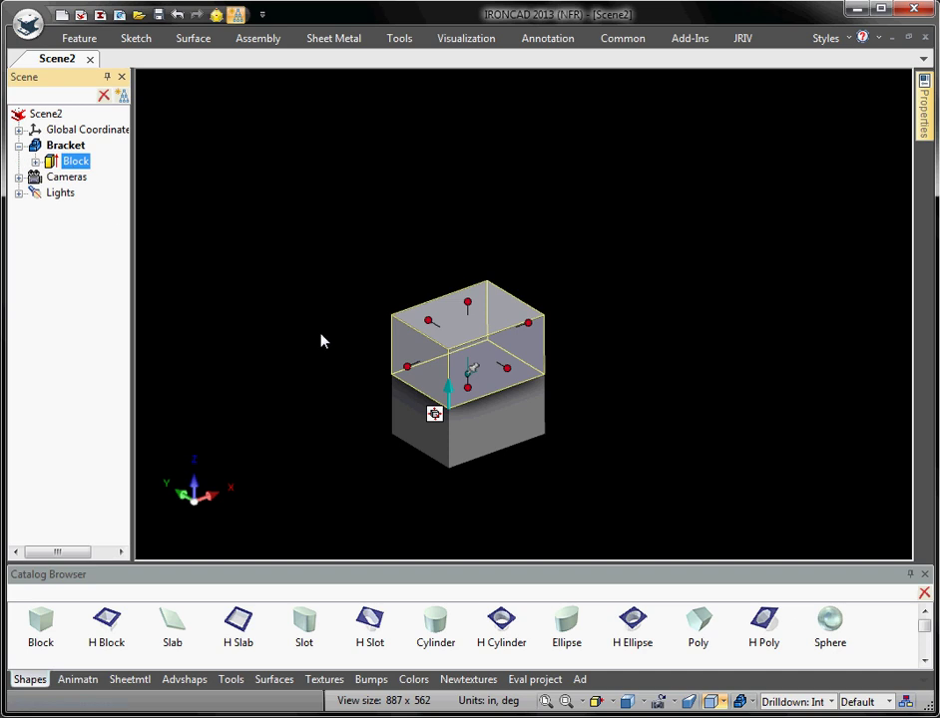
click(460, 332)
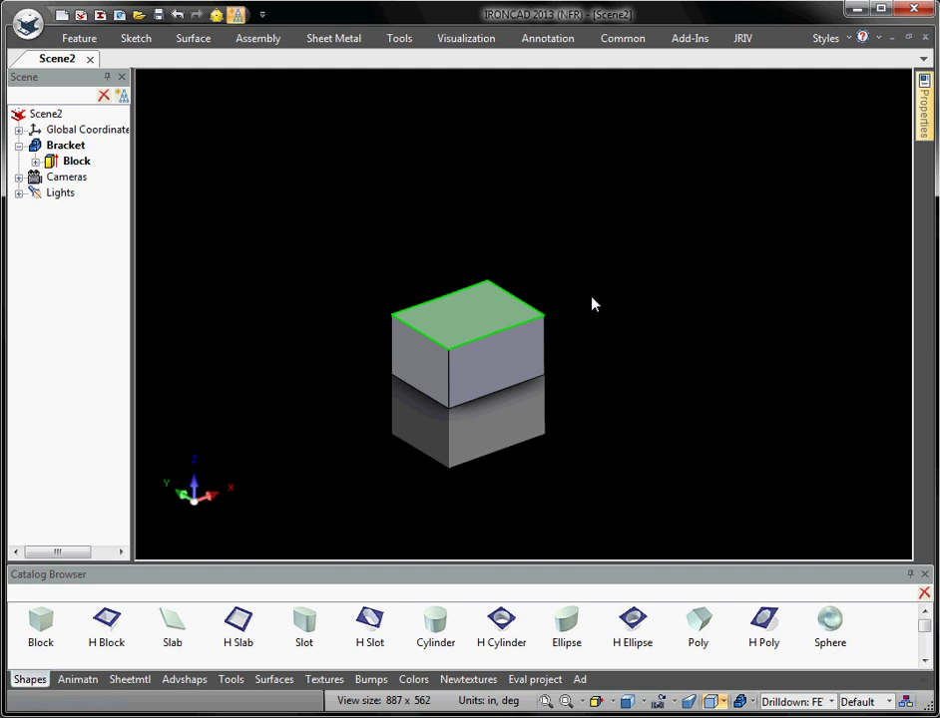
click(550, 354)
click(484, 373)
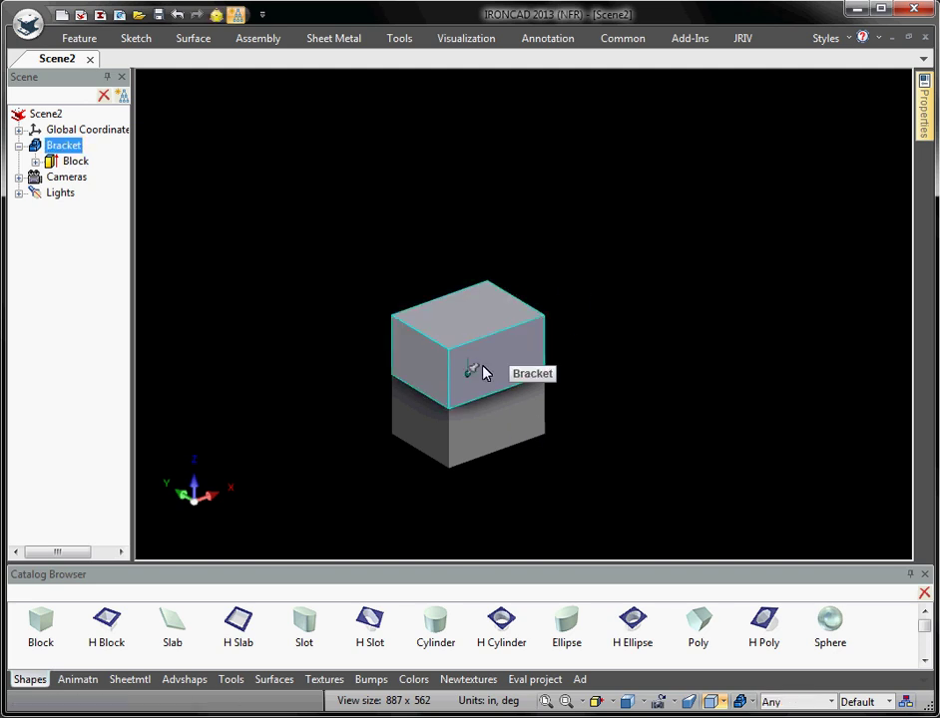
click(739, 488)
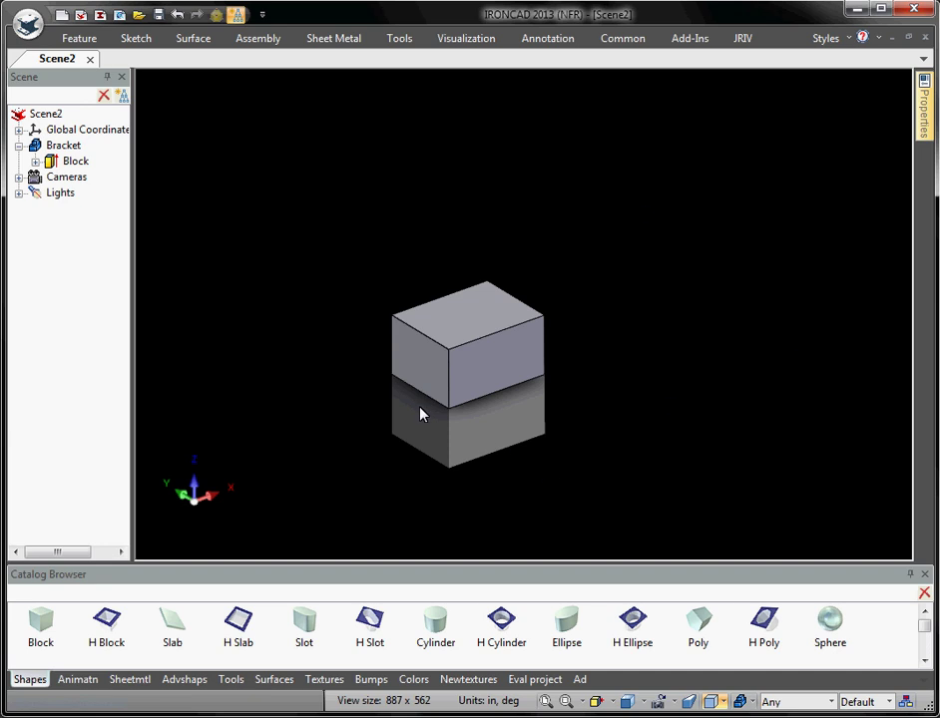
Step: Examine how repeated selection steps through the Bracket's levels from part to Block IntelliShape to front face, finishing with nothing selected
click(496, 366)
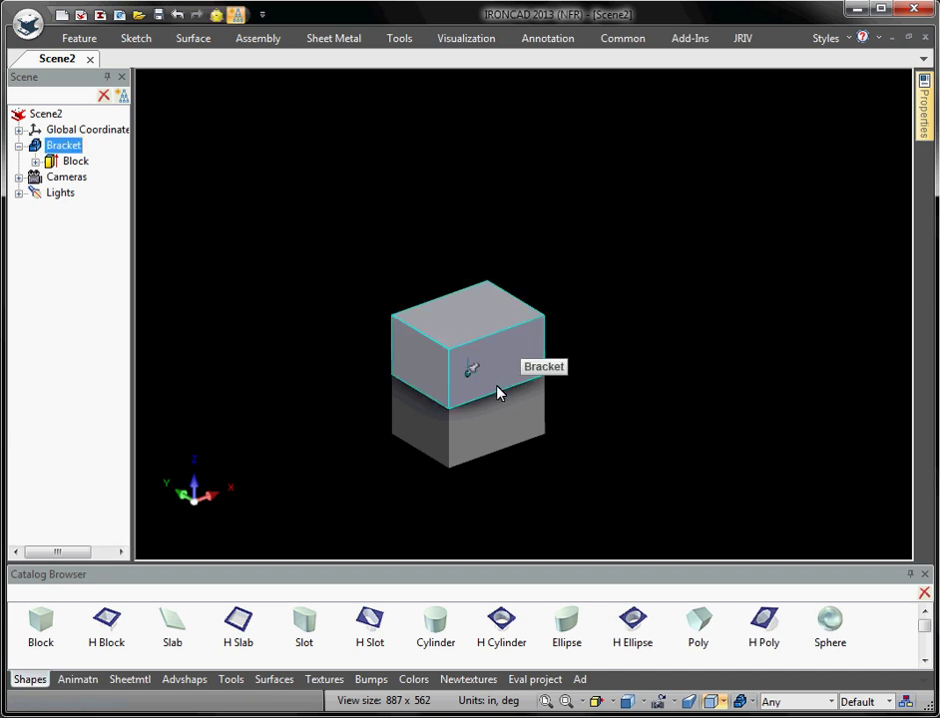
click(486, 371)
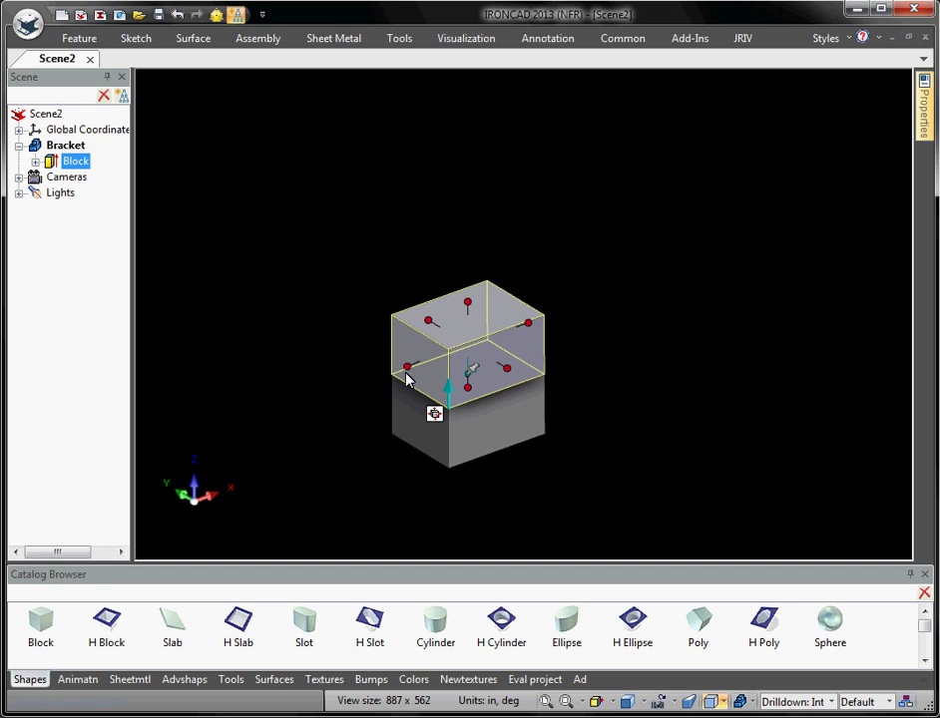
click(503, 382)
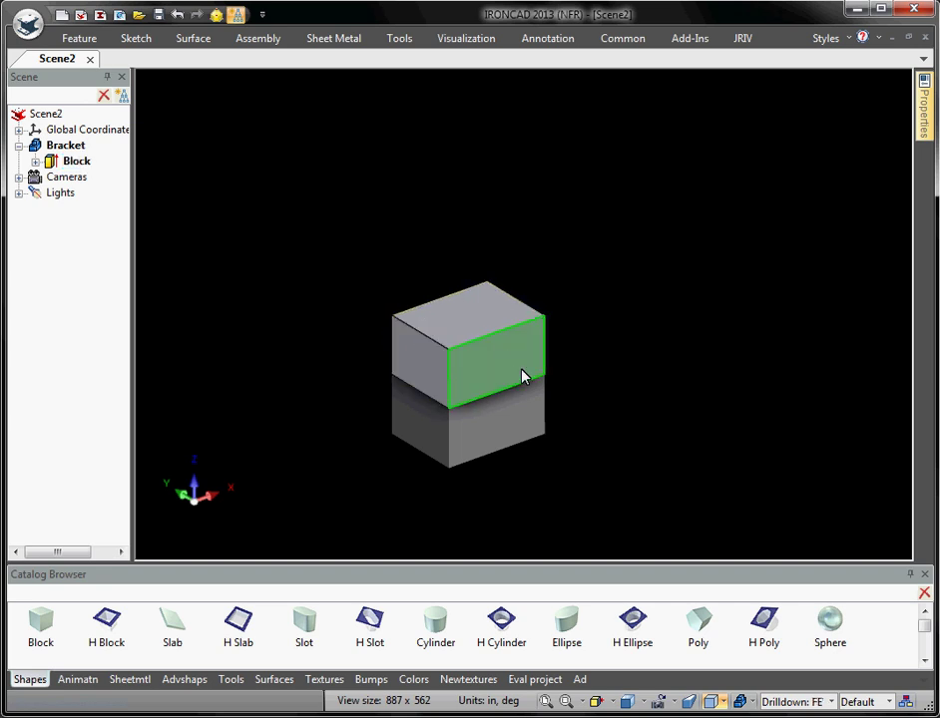
click(597, 393)
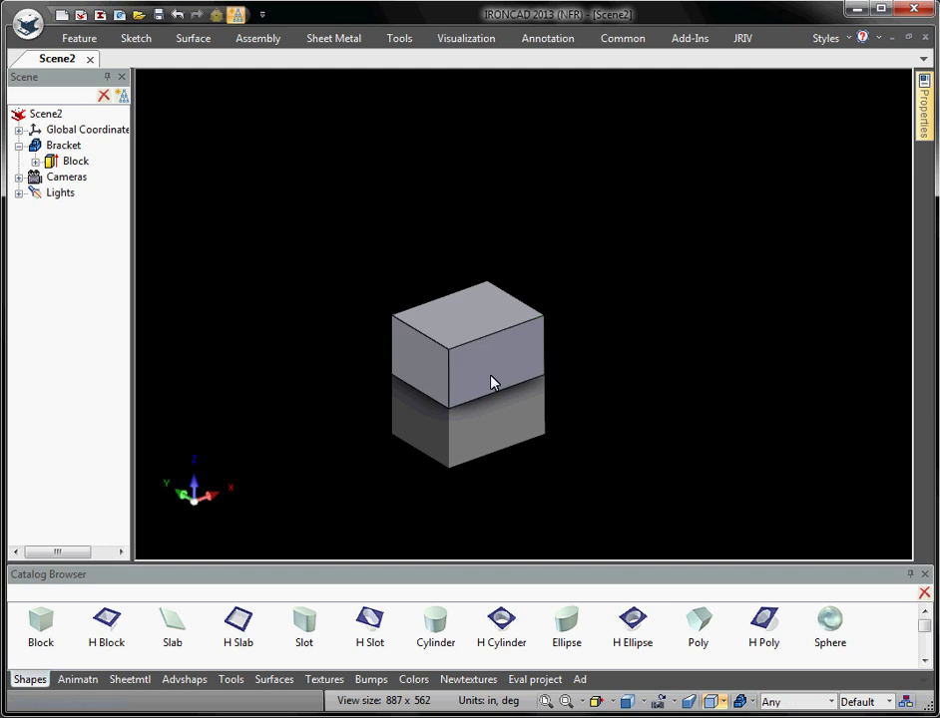
click(489, 371)
click(491, 361)
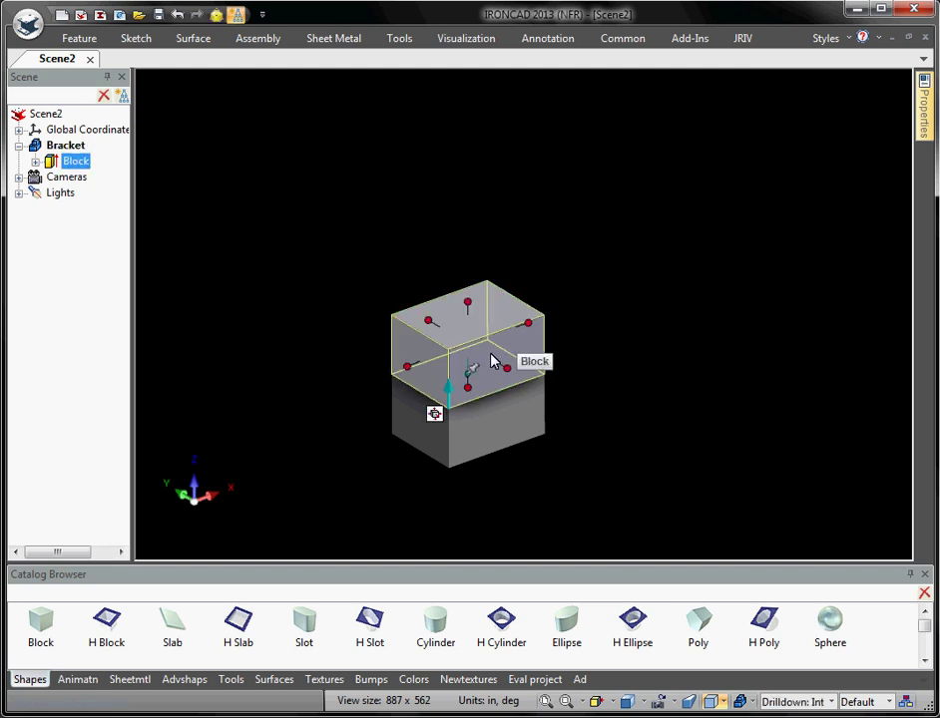
click(492, 361)
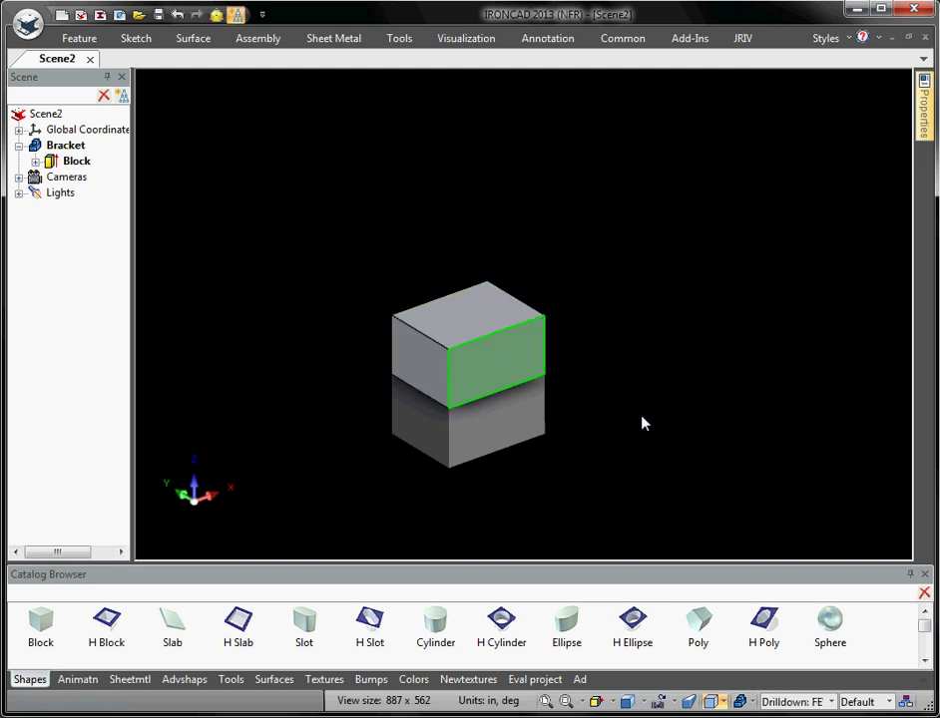
click(563, 439)
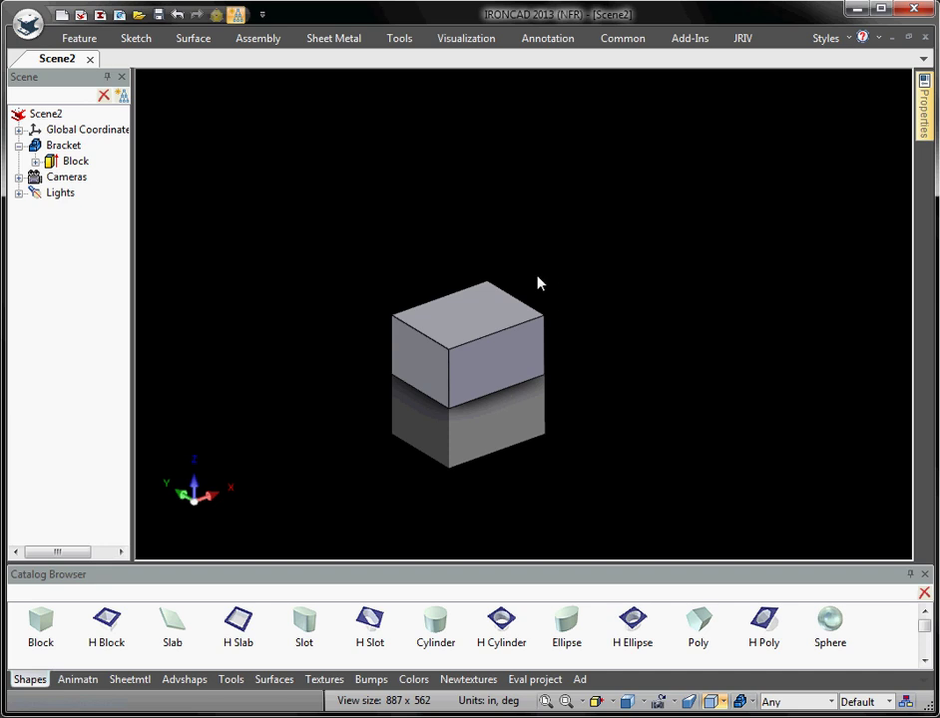
Step: Resize the Bracket's Block IntelliShape freehand with its sizing handles to about 4.88 in long and 4.06 in wide
scroll(537, 283, up, 5)
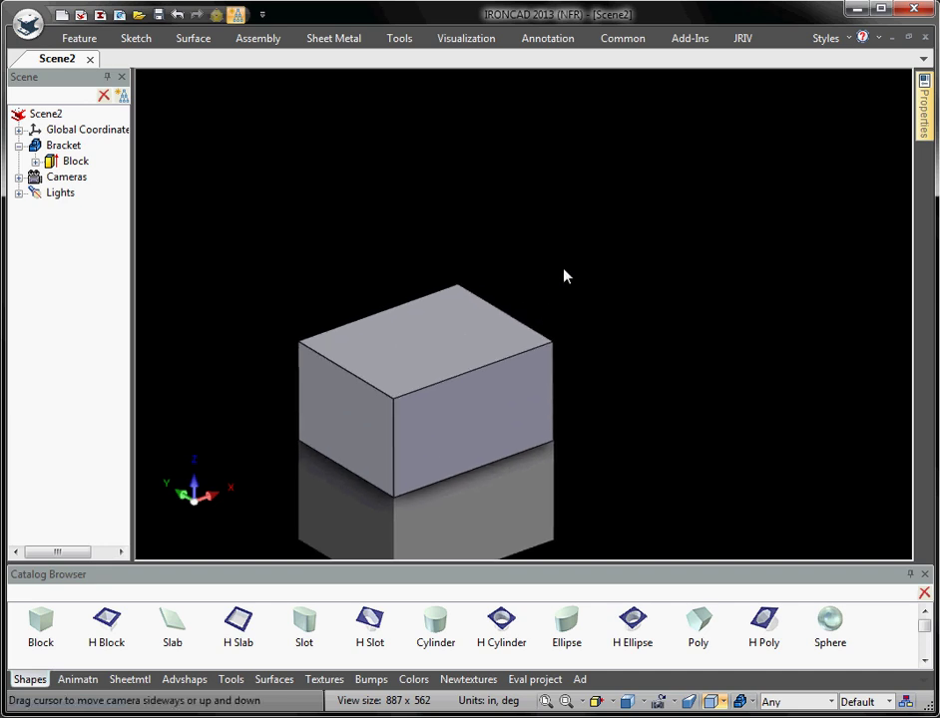
drag(564, 277, 598, 202)
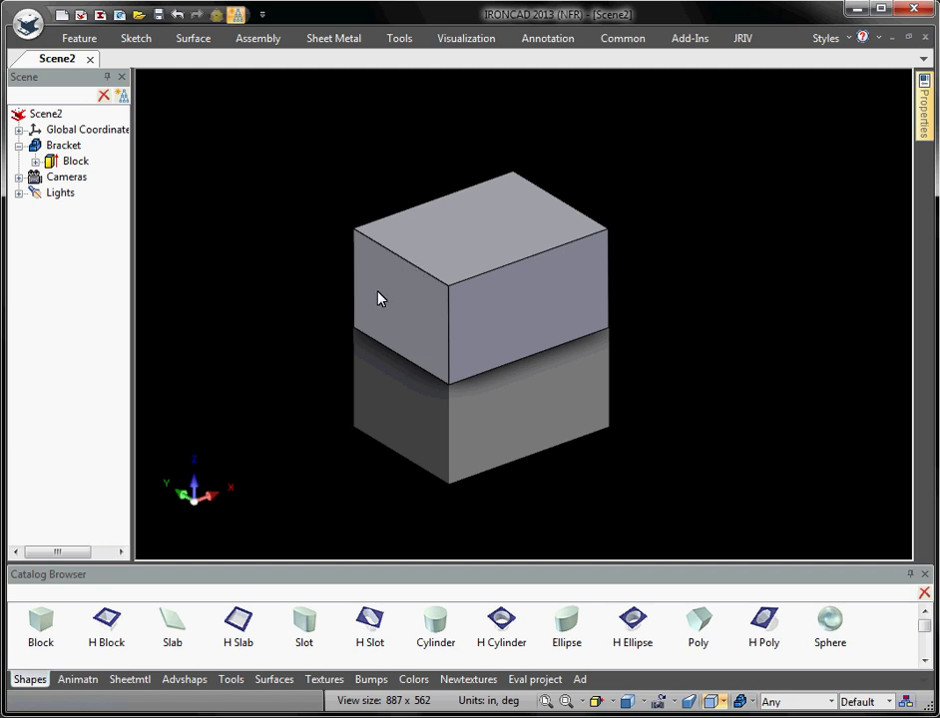
mouse_move(446, 296)
mouse_down()
mouse_move(447, 320)
mouse_move(443, 295)
mouse_up()
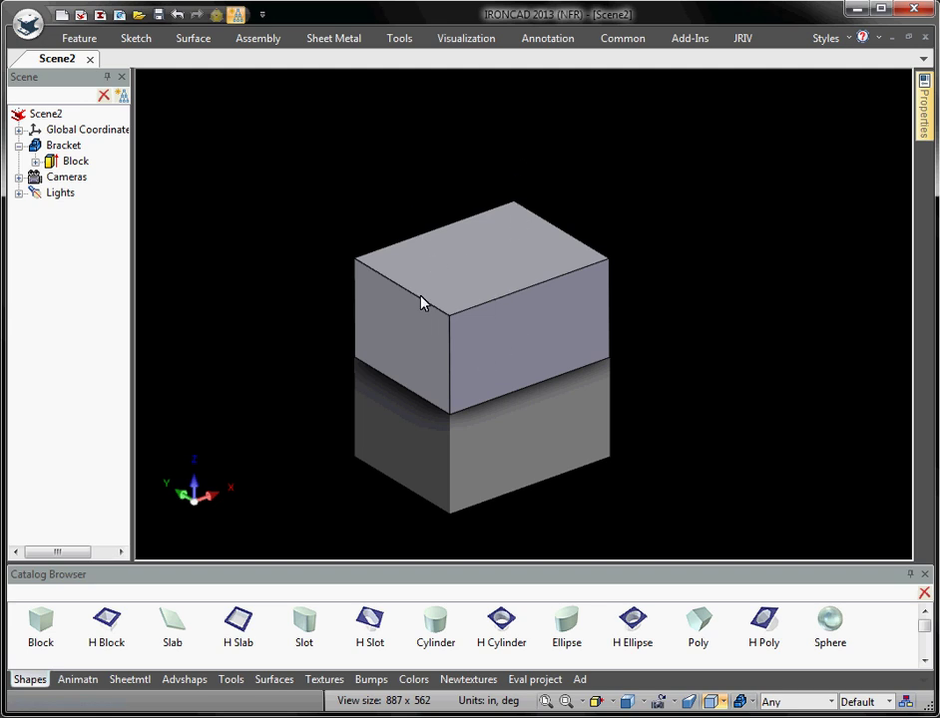
click(441, 276)
click(445, 293)
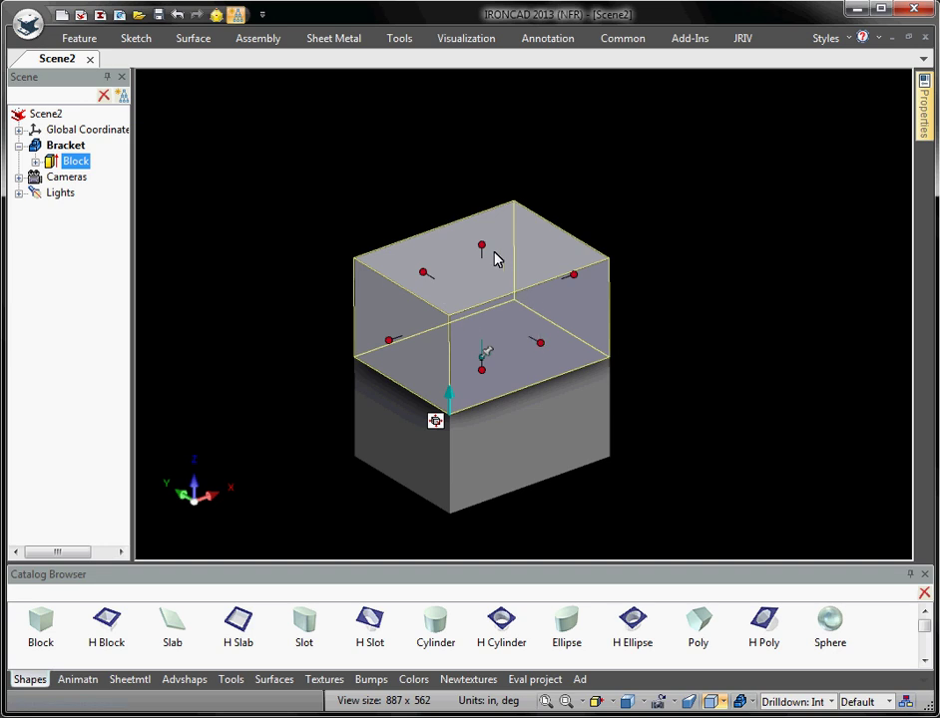
drag(483, 244, 465, 294)
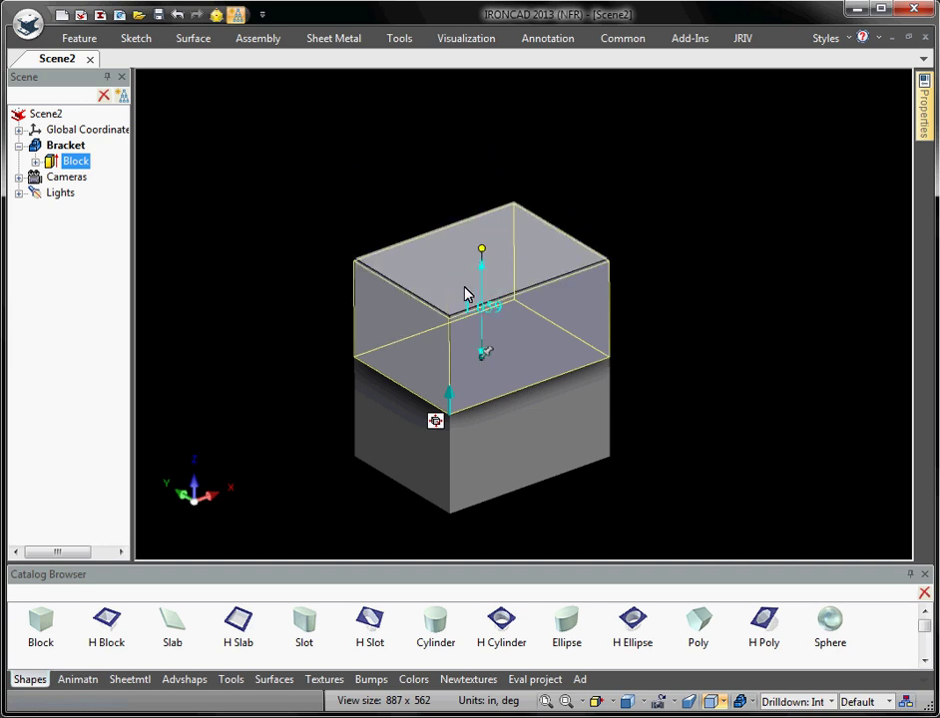
click(465, 297)
key(Escape)
drag(388, 342, 369, 379)
drag(411, 279, 365, 195)
key(Escape)
drag(594, 227, 215, 419)
key(Escape)
key(Escape)
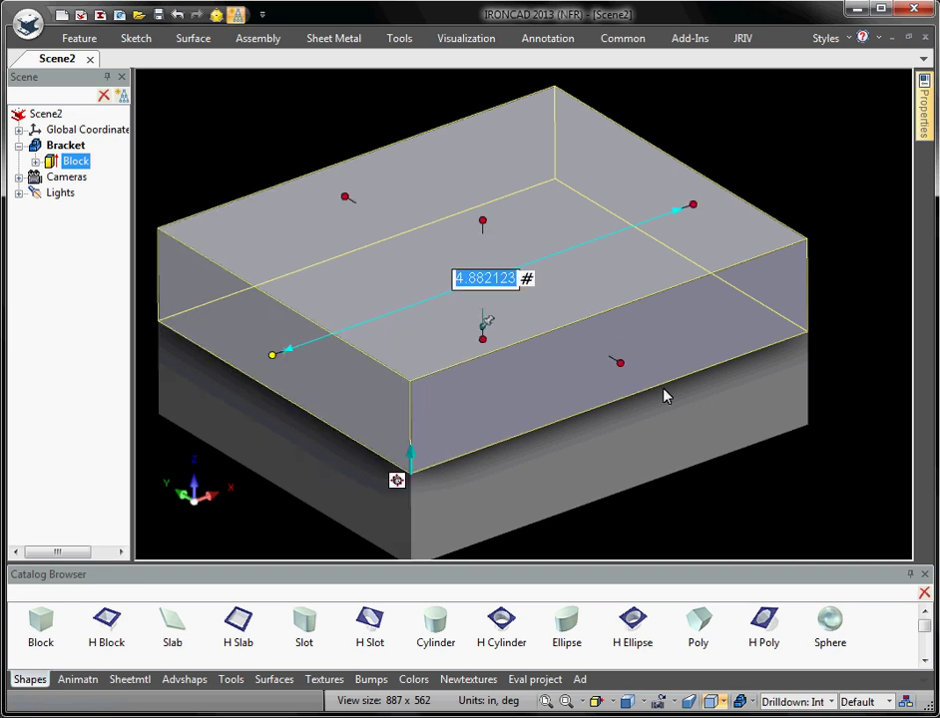
Step: Set the length of the Bracket's Block IntelliShape to 5 in
key(F3)
drag(667, 393, 680, 440)
key(F2)
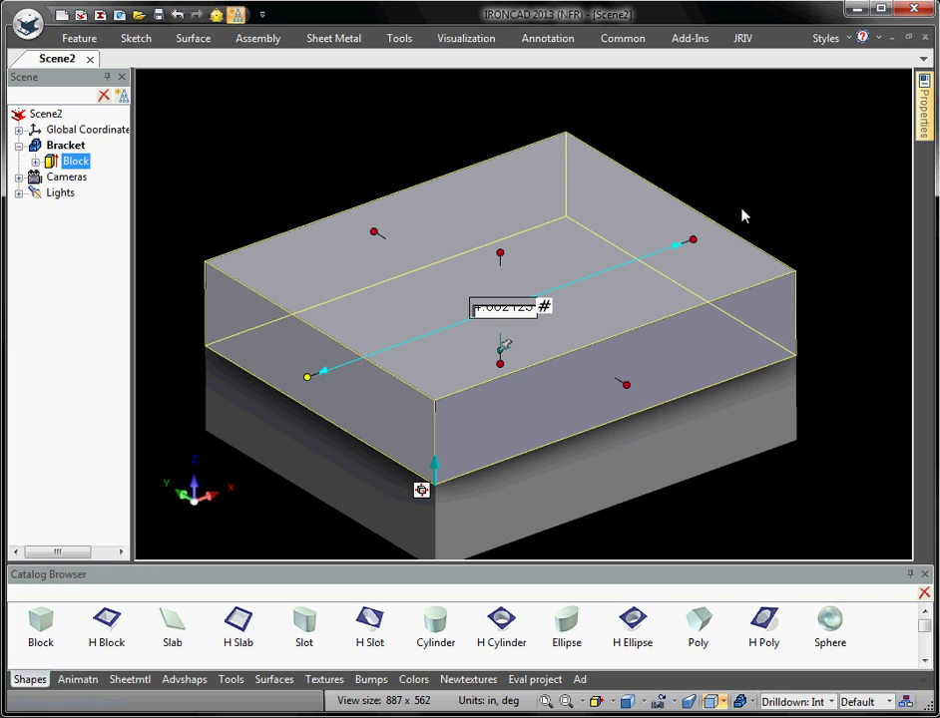
click(645, 289)
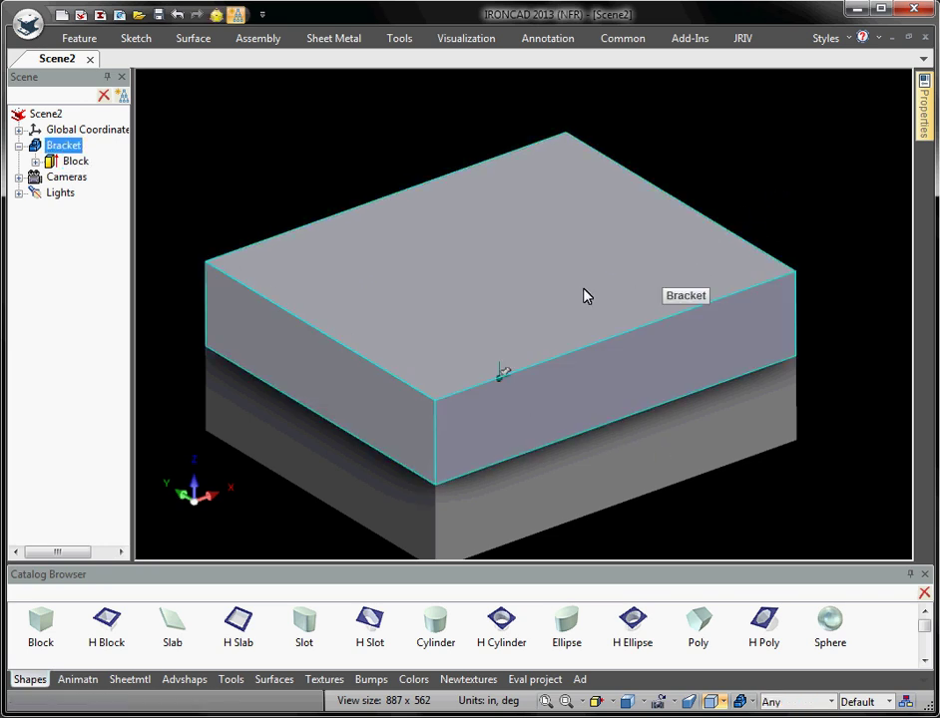
click(502, 308)
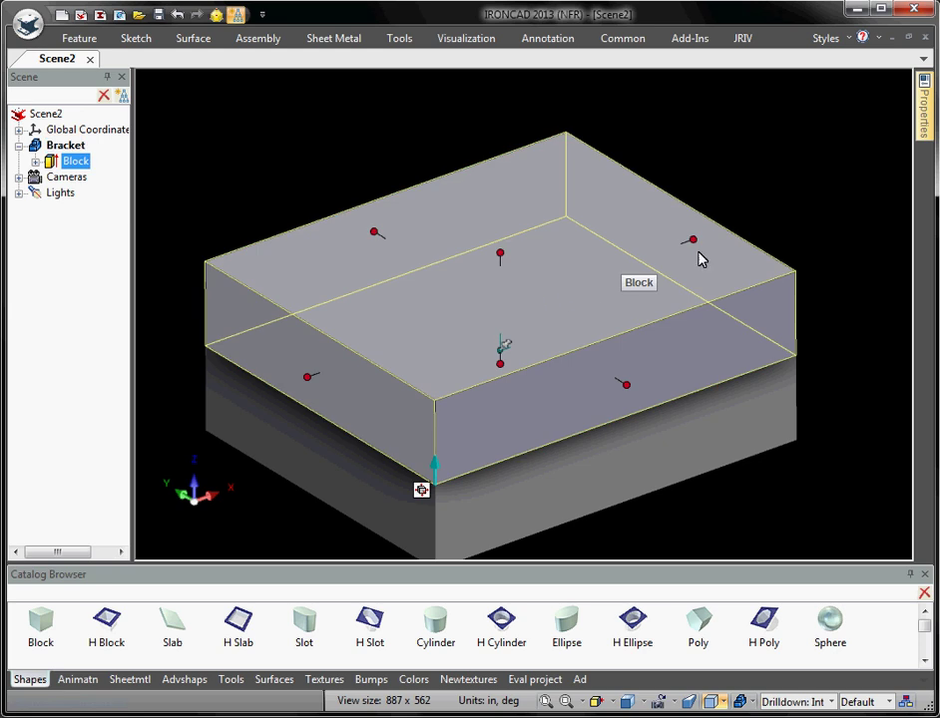
mouse_move(694, 244)
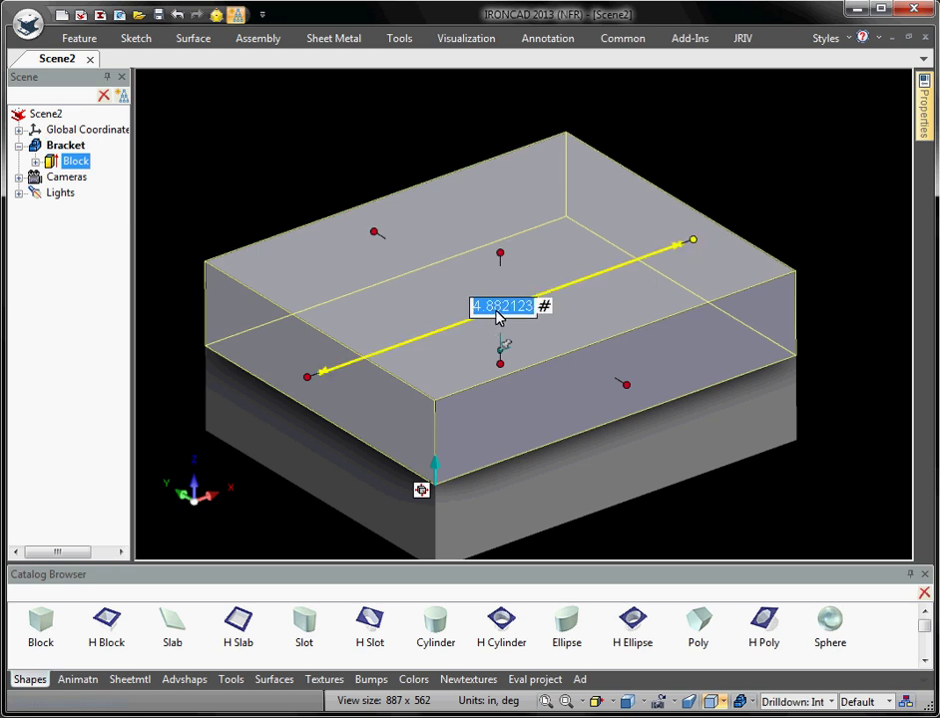
text(5)
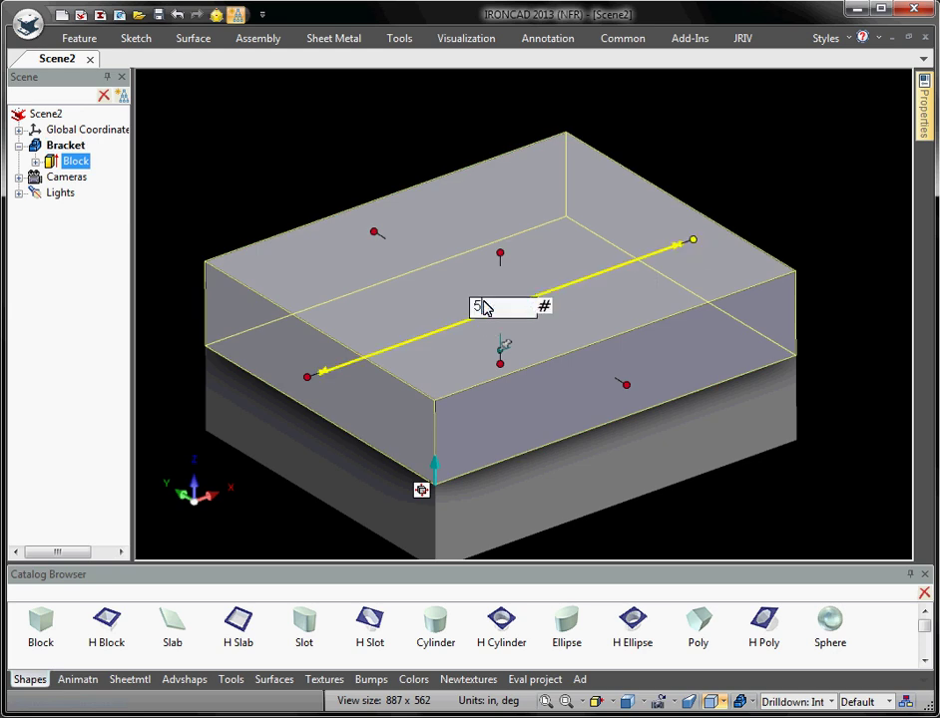
key(Return)
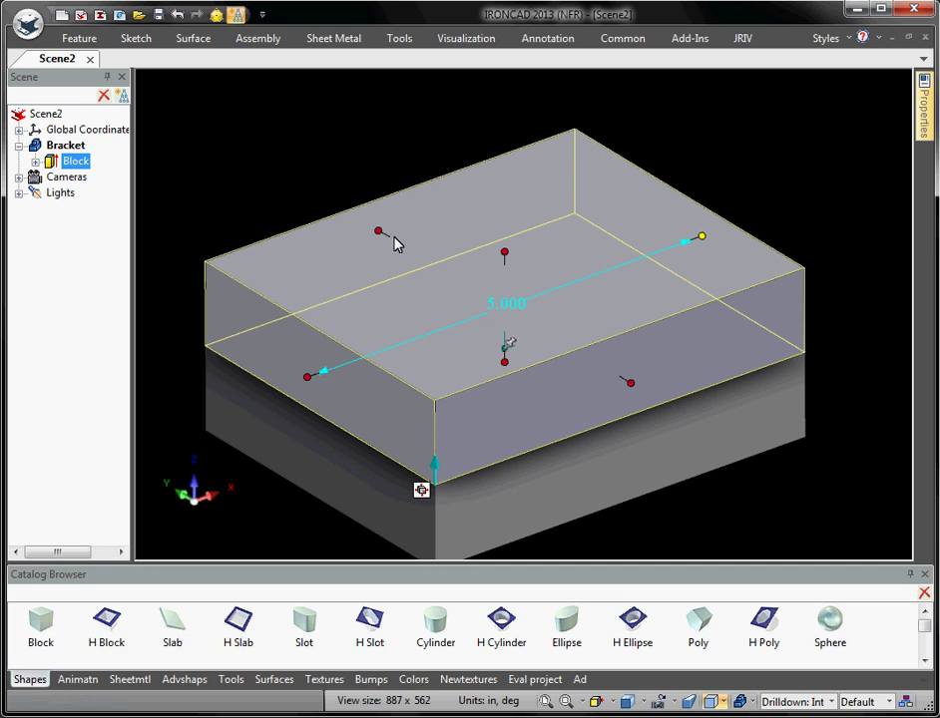
Step: Set the block's width to 4 in and its height to 1 in
mouse_move(379, 236)
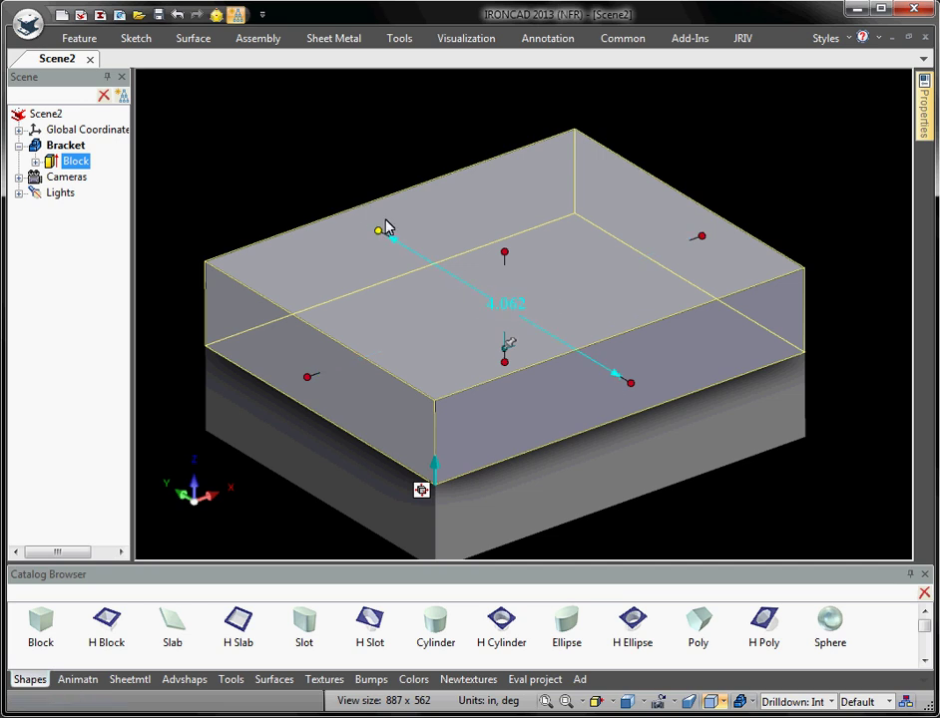
click(502, 307)
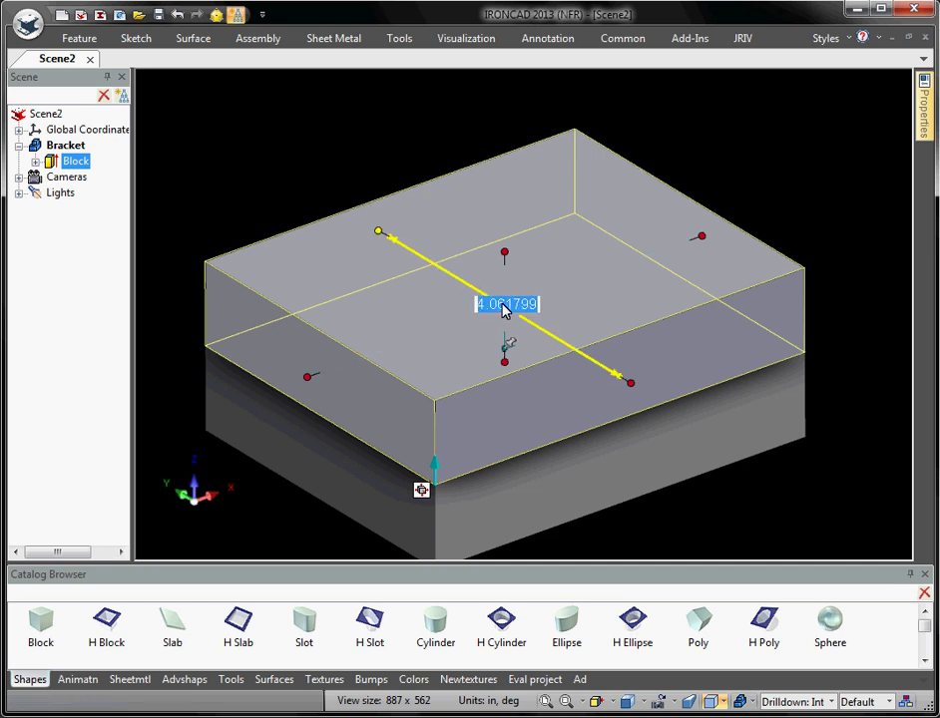
text(4)
key(Return)
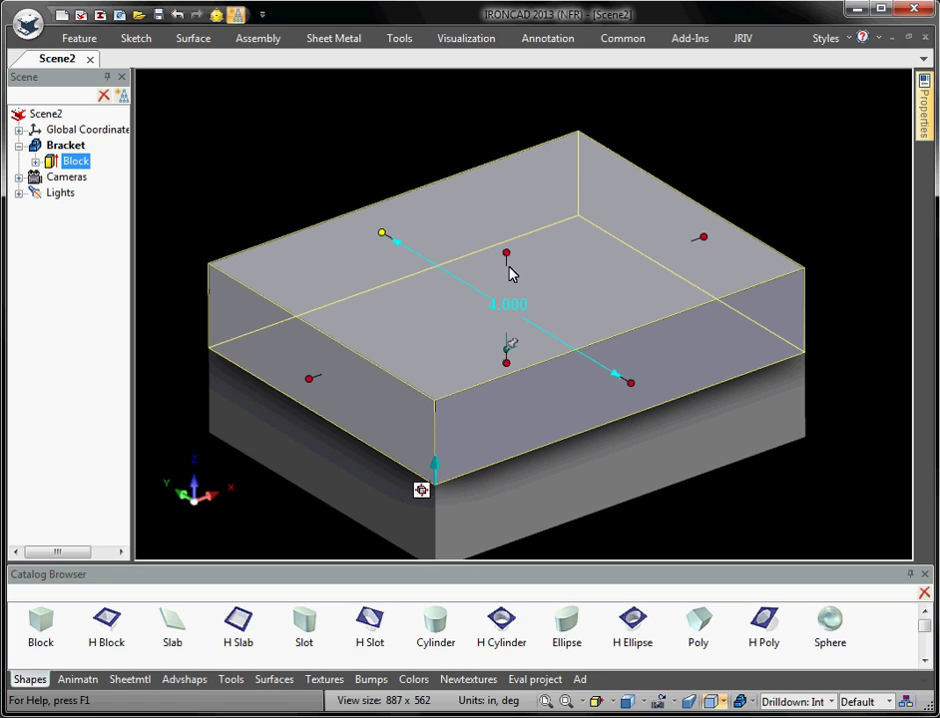
mouse_move(506, 263)
text(1)
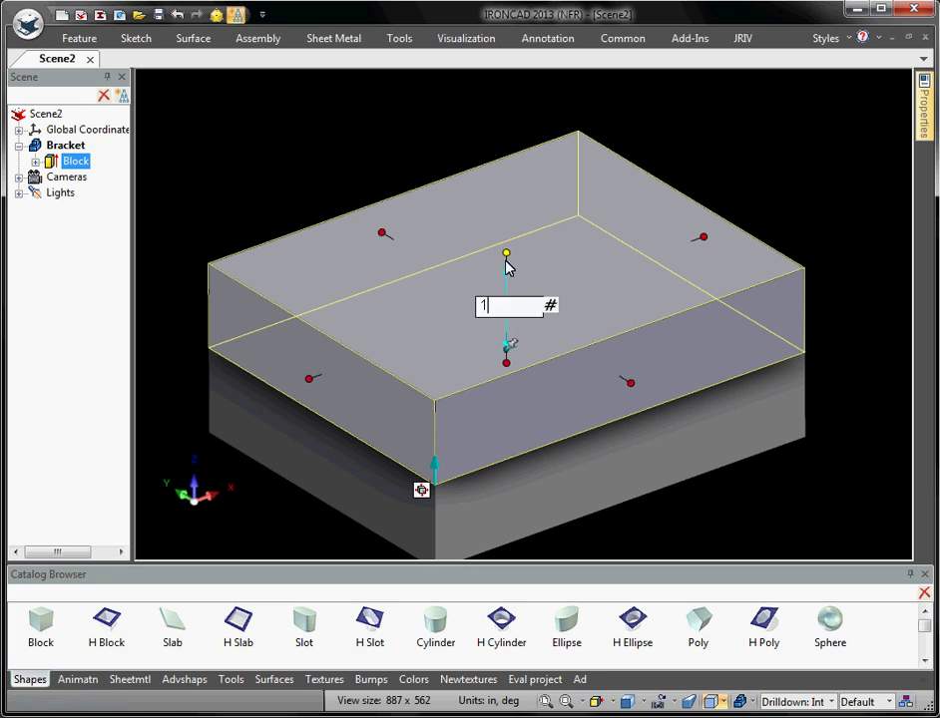
key(Return)
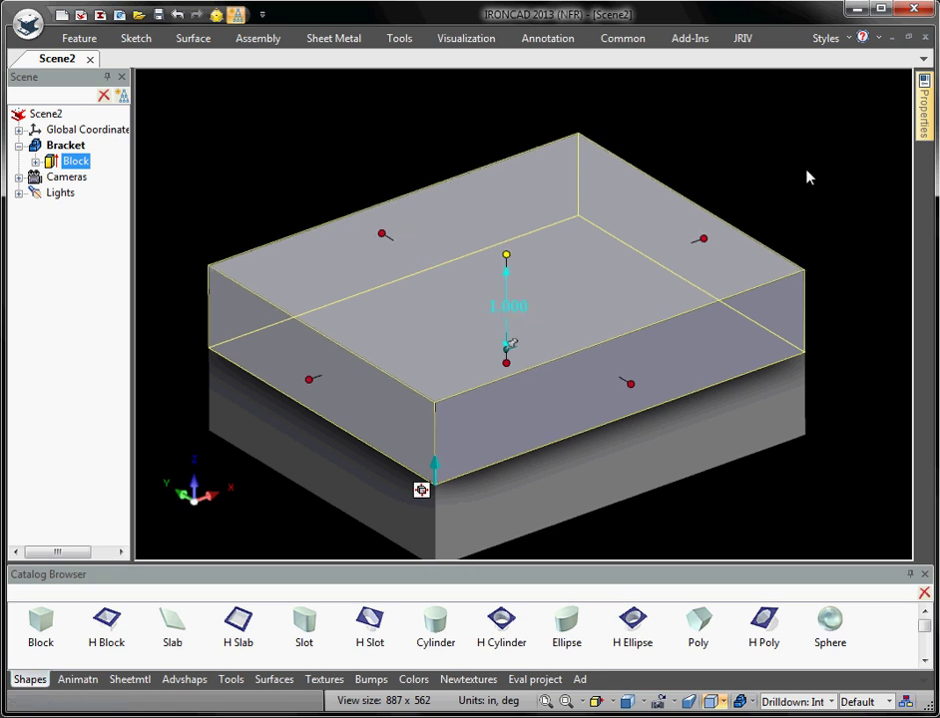
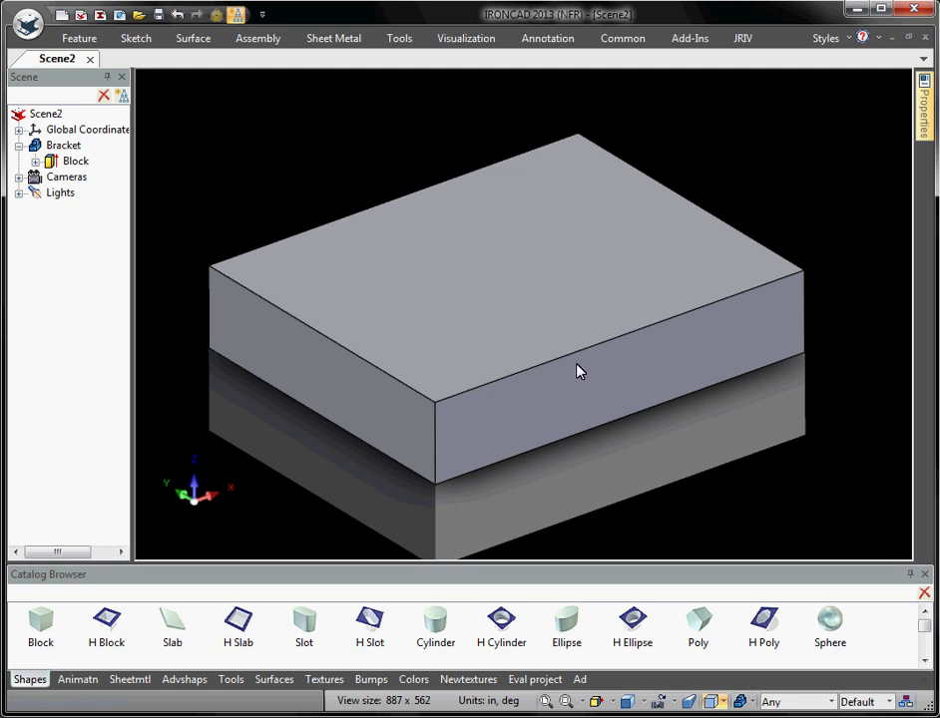
Step: Add a second Block from the Shapes catalog onto the Bracket's top face, off centre toward the short end, and deselect it
mouse_move(569, 371)
middle_down()
mouse_move(447, 338)
mouse_move(586, 364)
middle_up()
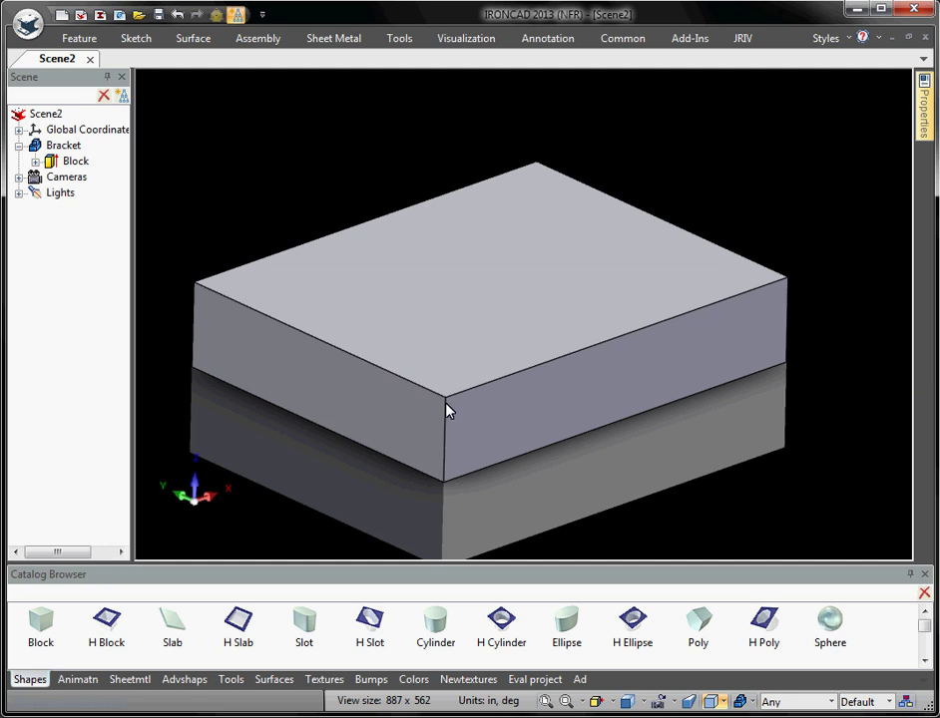
mouse_move(443, 443)
middle_down()
mouse_move(399, 439)
mouse_move(454, 442)
mouse_move(439, 441)
middle_up()
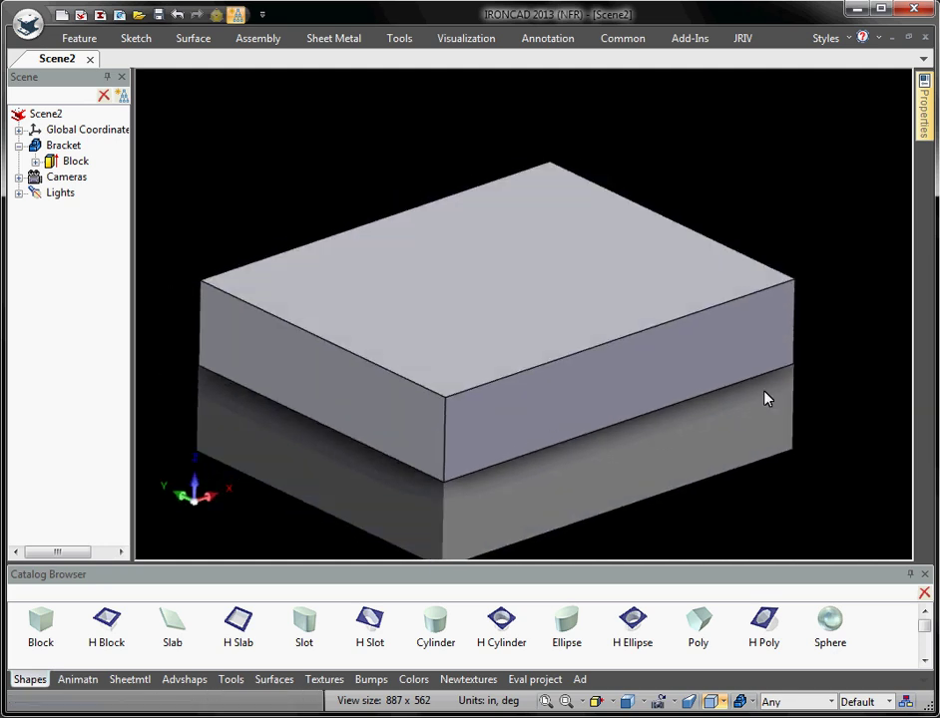
middle_drag(797, 321, 657, 315)
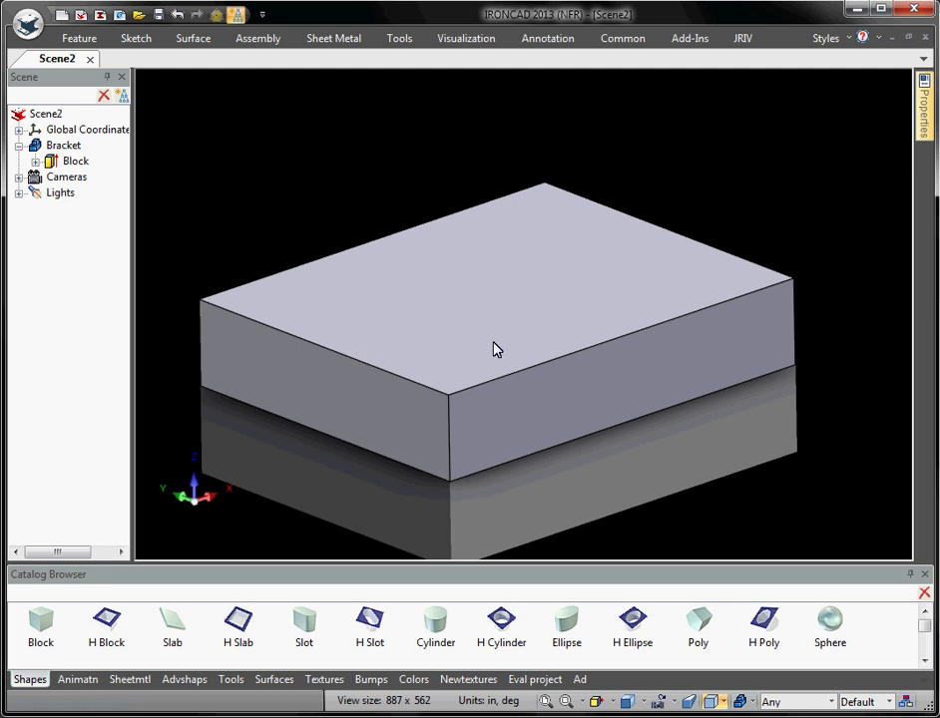
mouse_move(533, 320)
middle_down()
mouse_move(554, 283)
mouse_move(528, 329)
middle_up()
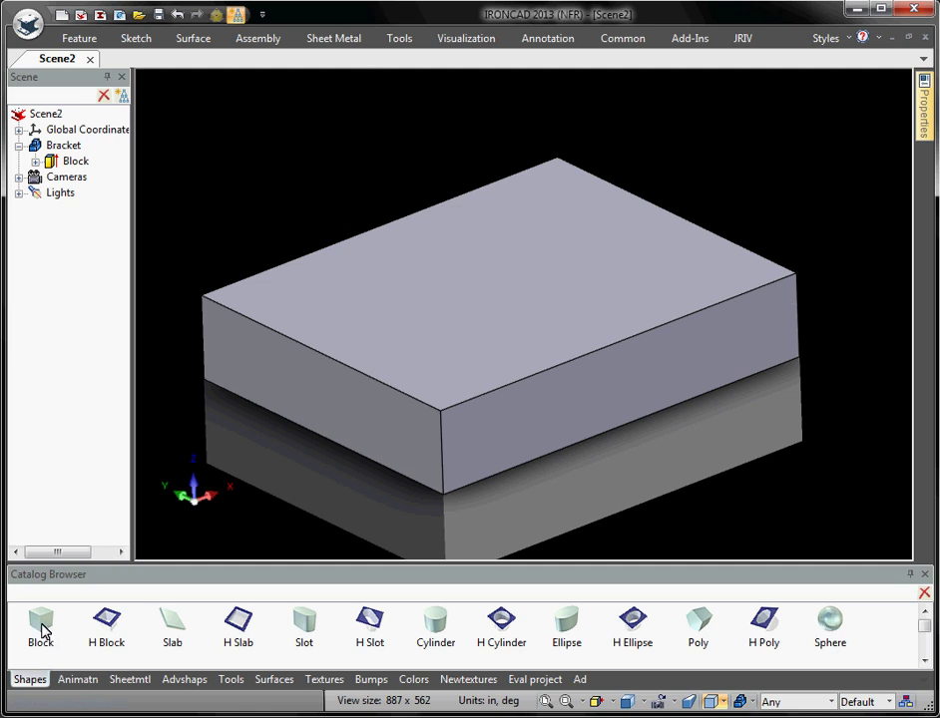
drag(40, 627, 402, 278)
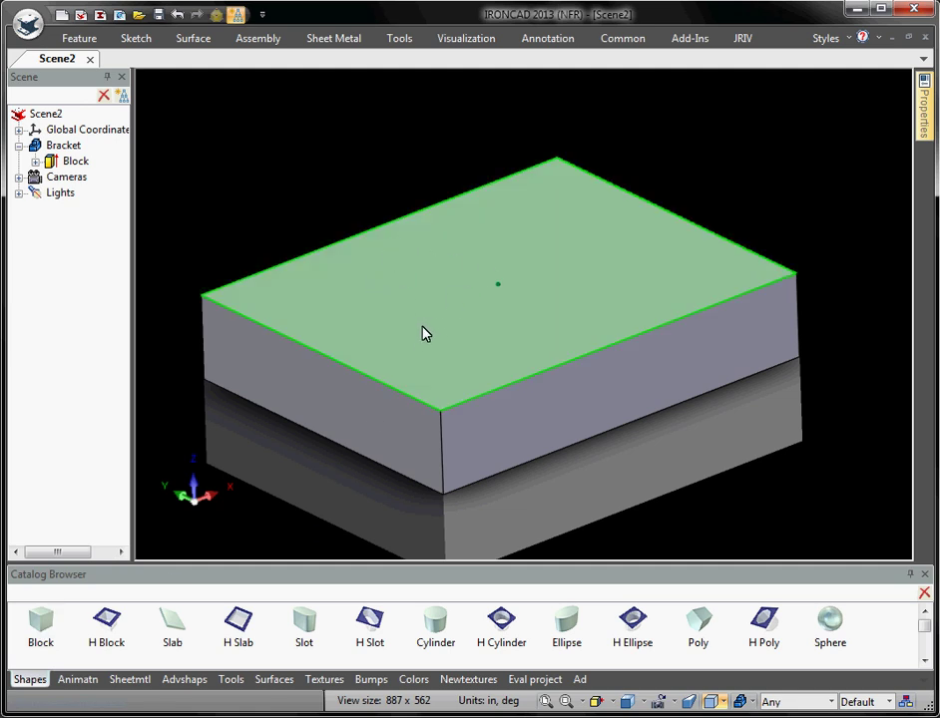
drag(422, 333, 419, 378)
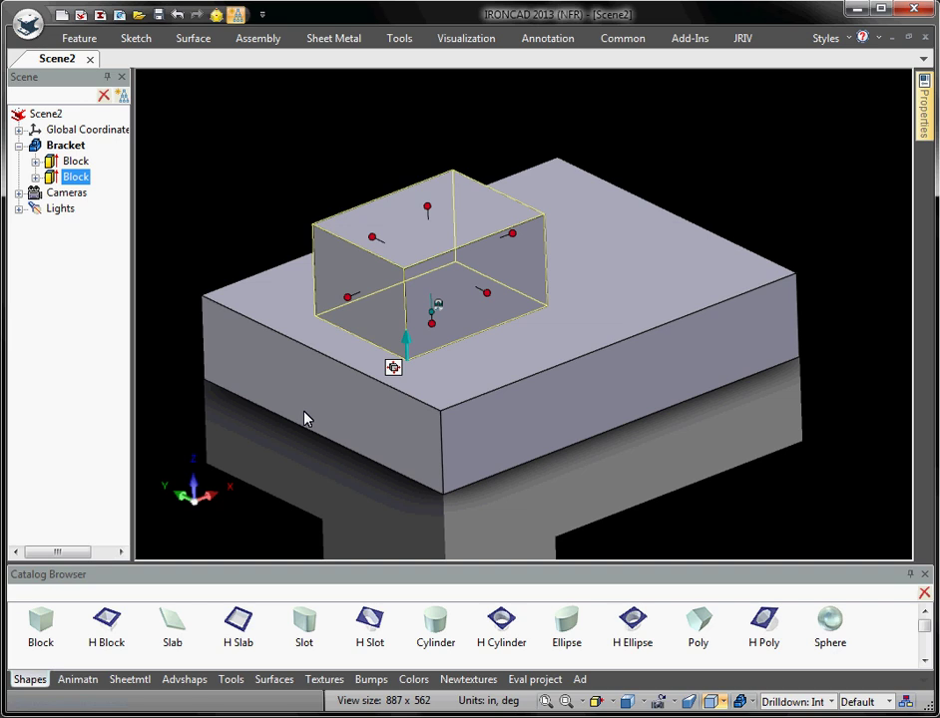
key(Escape)
Step: Stretch and shorten the upper block freehand along its length, finishing at about 2.52 in toward the base's near short end
click(354, 297)
click(352, 295)
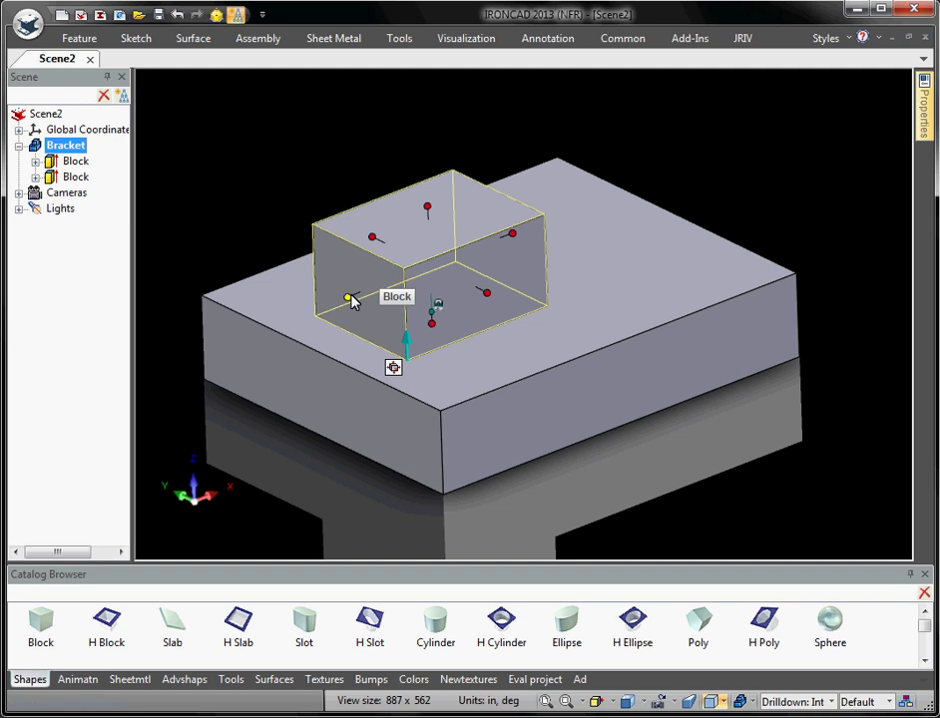
drag(351, 296, 322, 359)
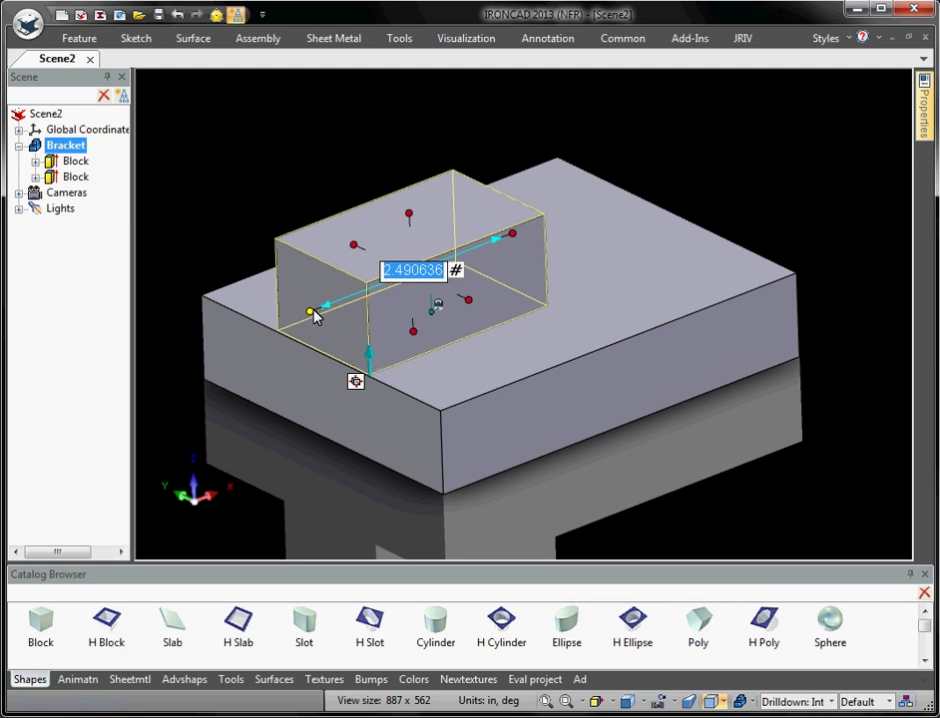
drag(310, 312, 378, 285)
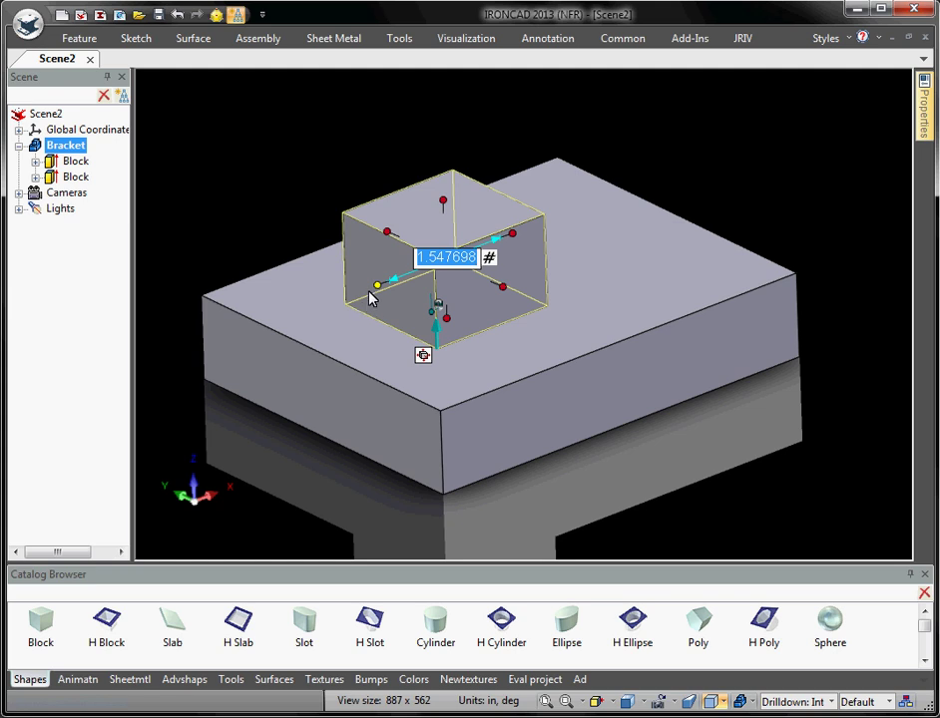
drag(380, 286, 329, 405)
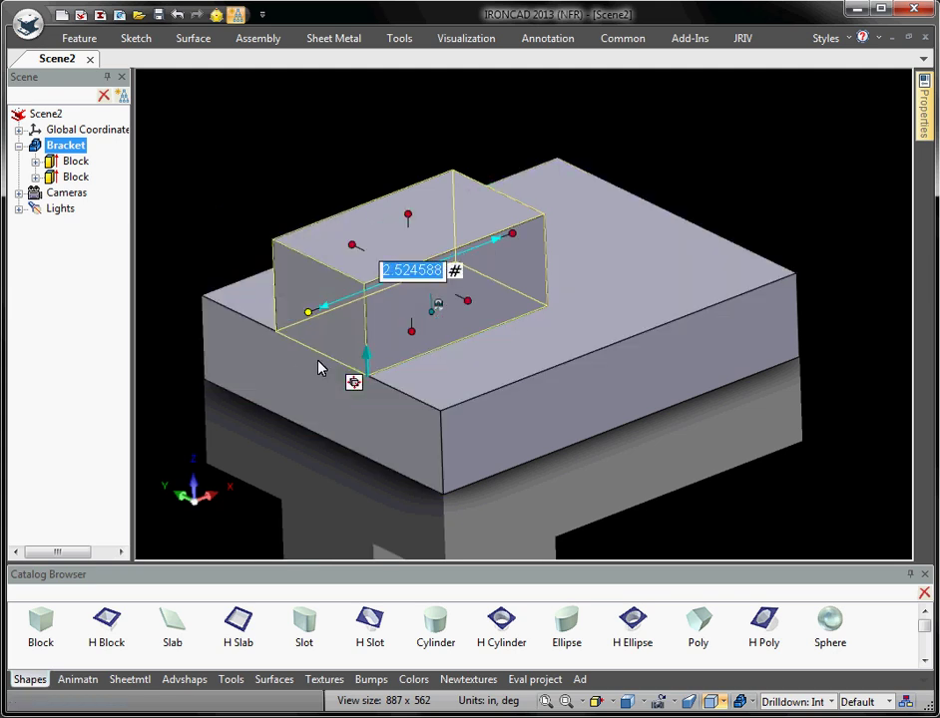
Step: Widen the upper block to match the base's full width by snapping its two sides to the base's long edges, and deselect it
key(Escape)
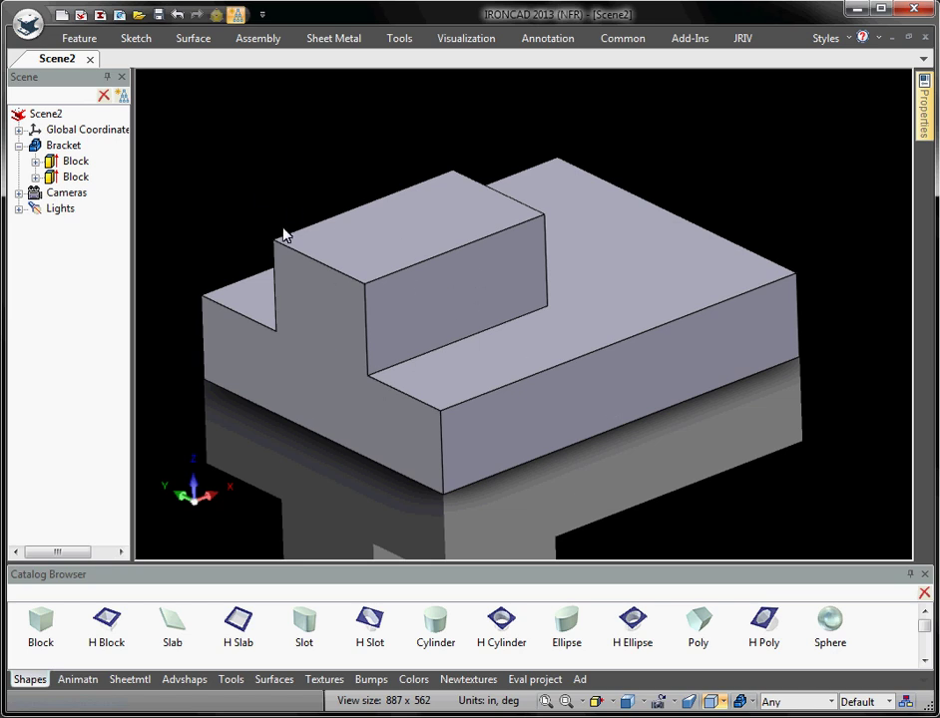
click(454, 288)
click(454, 289)
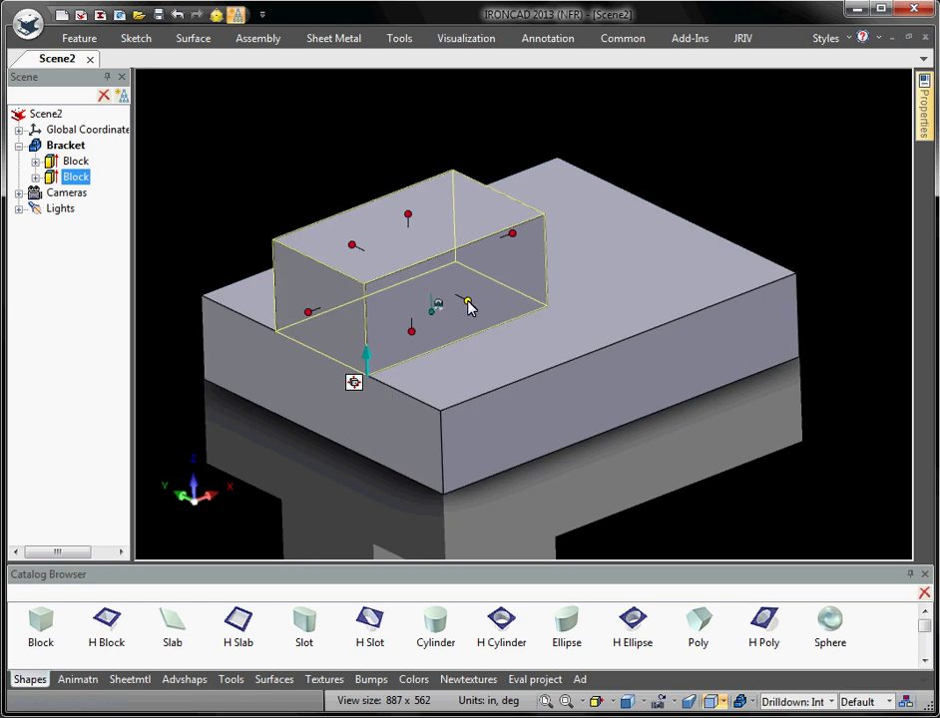
drag(467, 300, 560, 373)
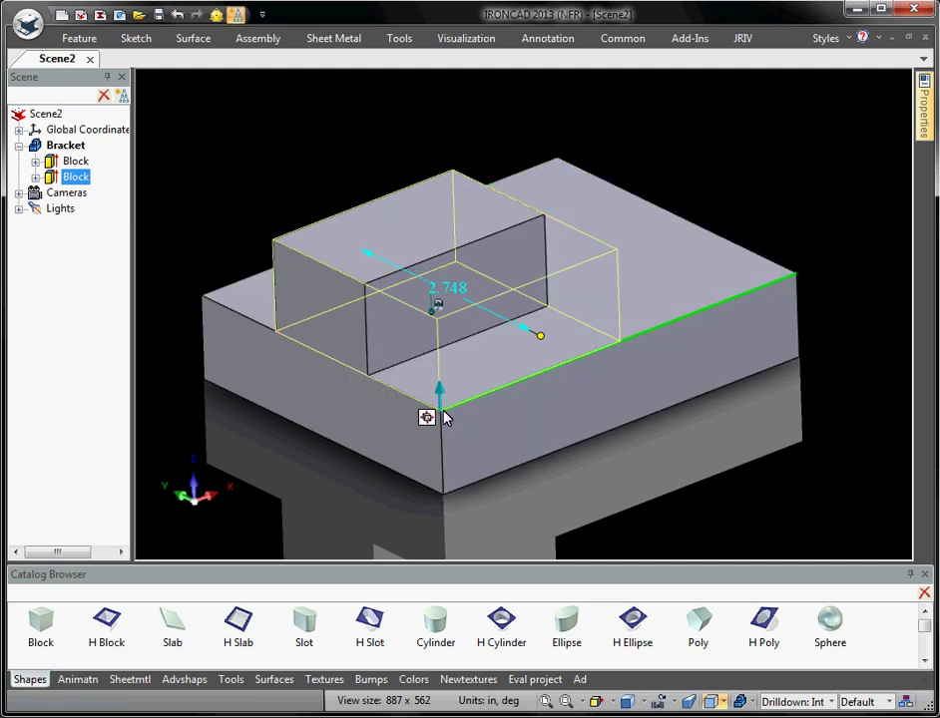
shift+drag(445, 419, 627, 377)
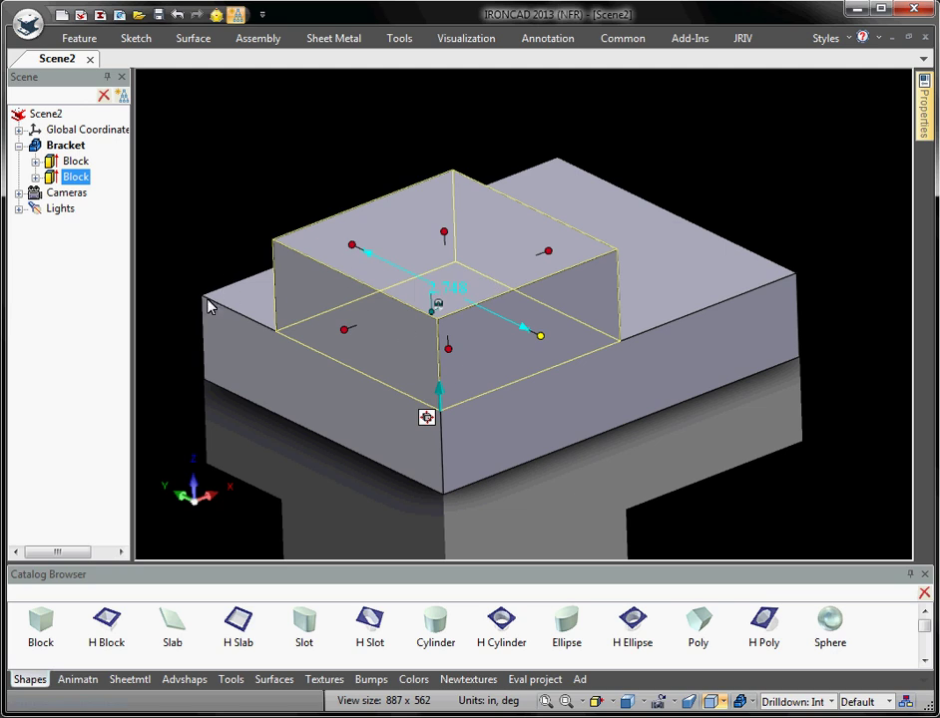
drag(352, 245, 215, 294)
key(Escape)
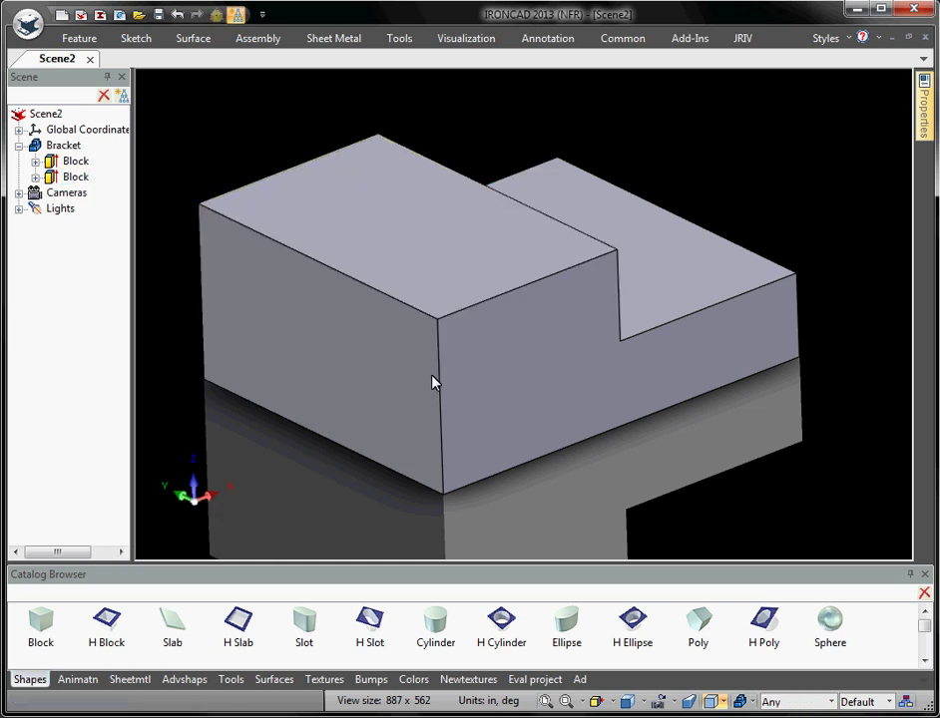
Step: Set the upper block's size along the base's length to 1 in and deselect it
middle_drag(435, 382, 702, 325)
middle_drag(536, 335, 320, 262)
shift+middle_drag(621, 284, 367, 205)
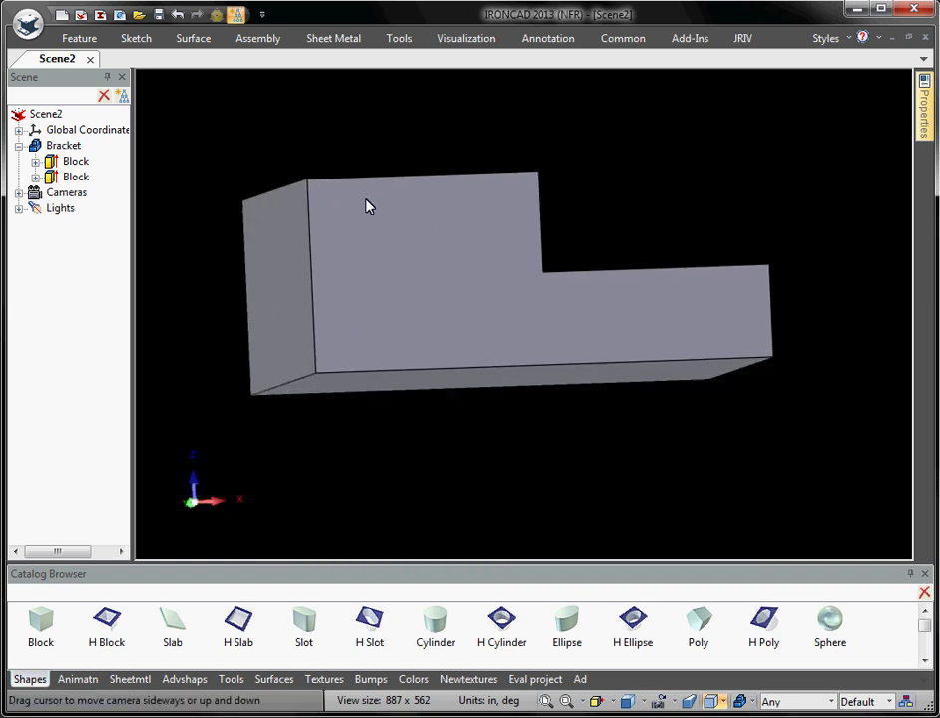
middle_drag(548, 262, 363, 269)
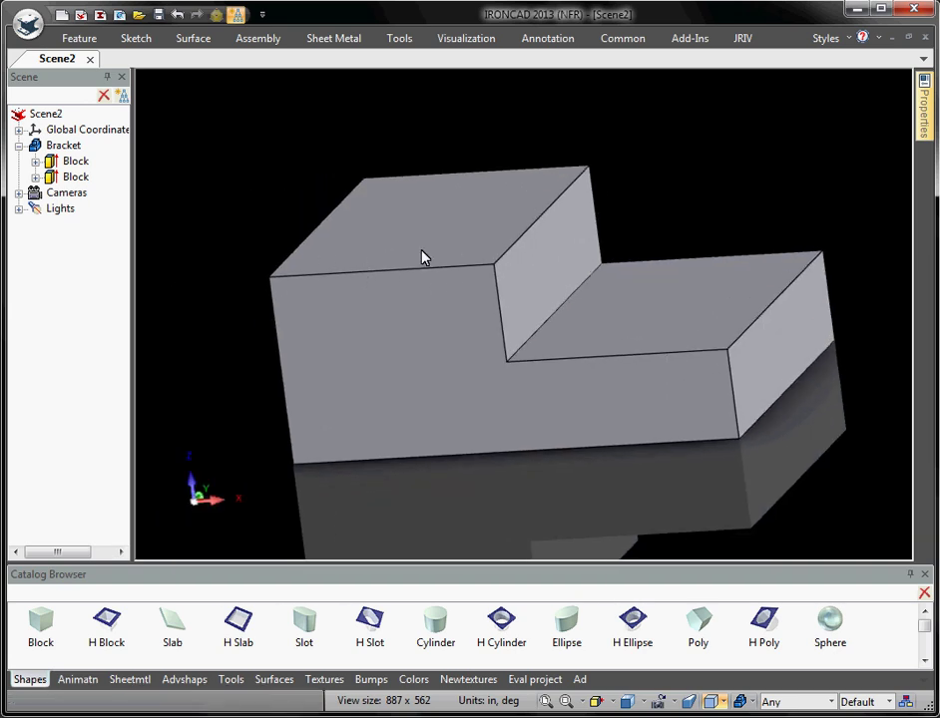
click(398, 213)
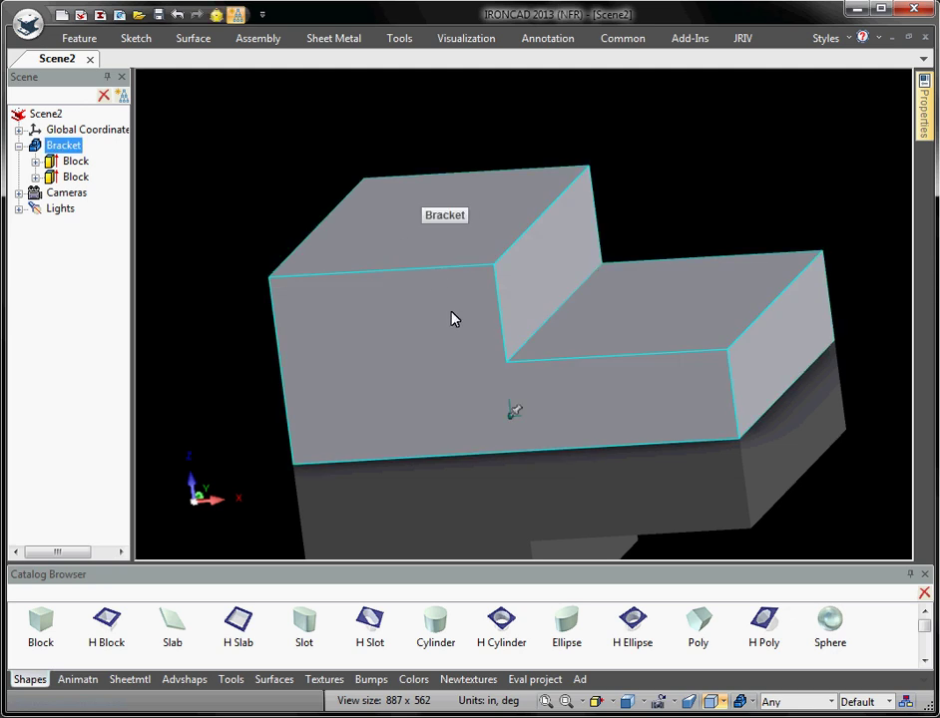
click(385, 225)
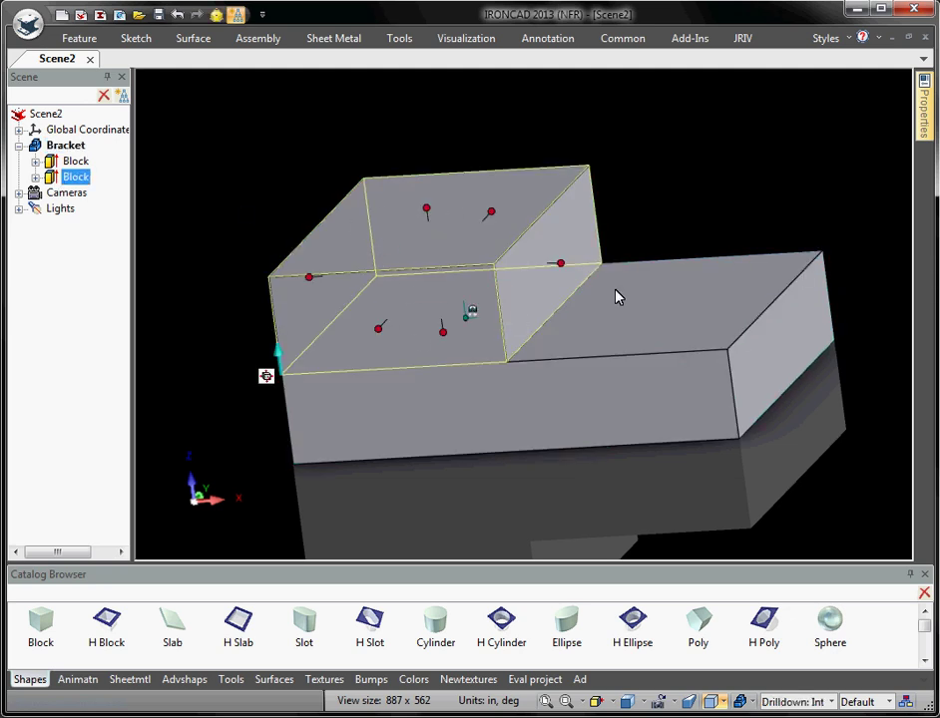
click(560, 265)
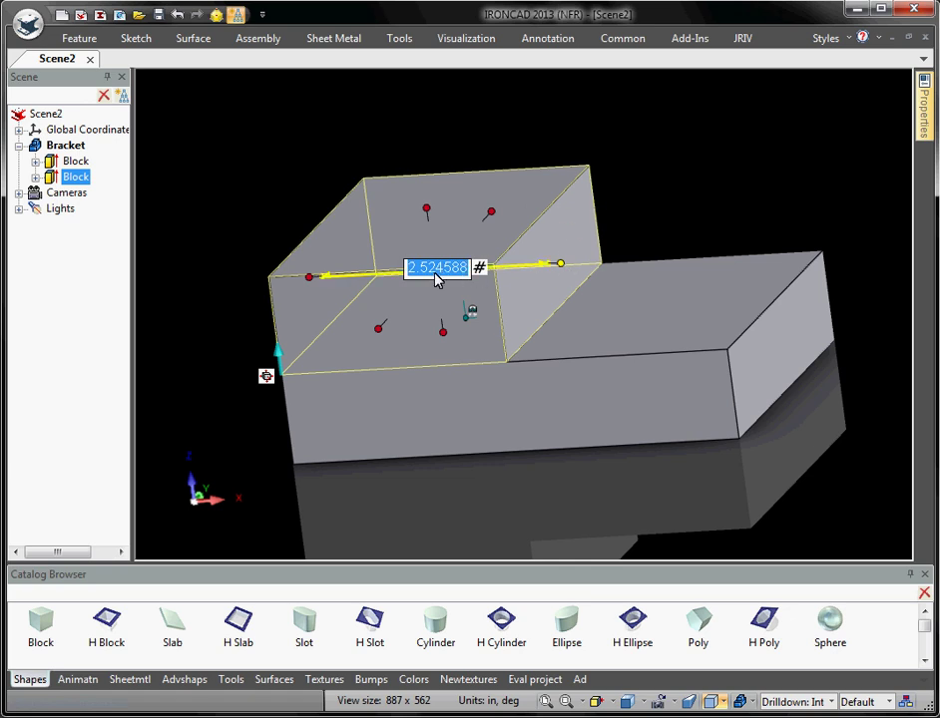
text(1)
key(Return)
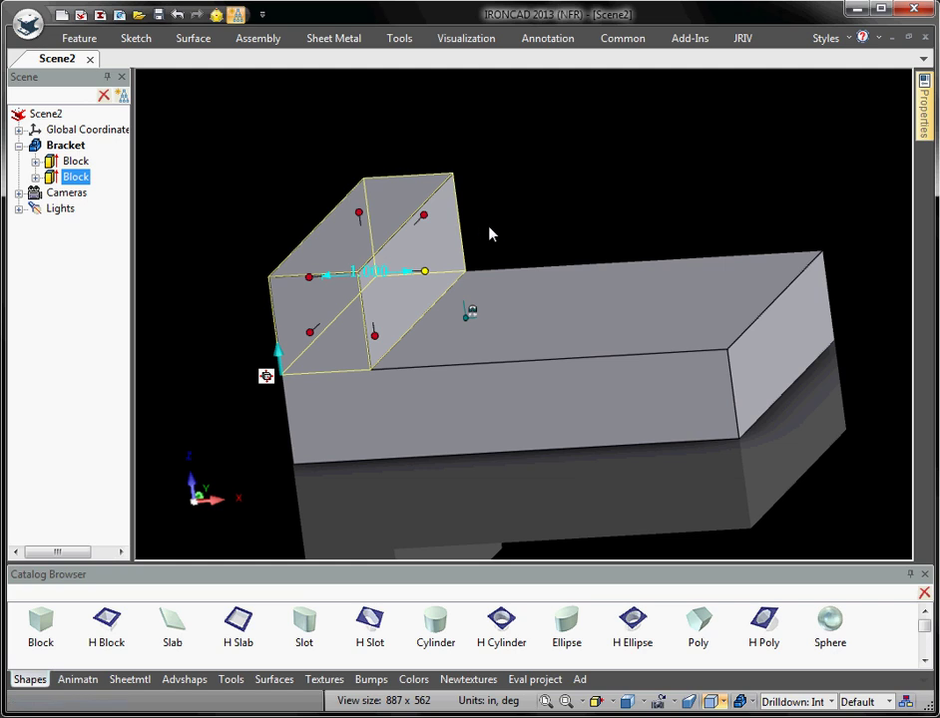
click(489, 233)
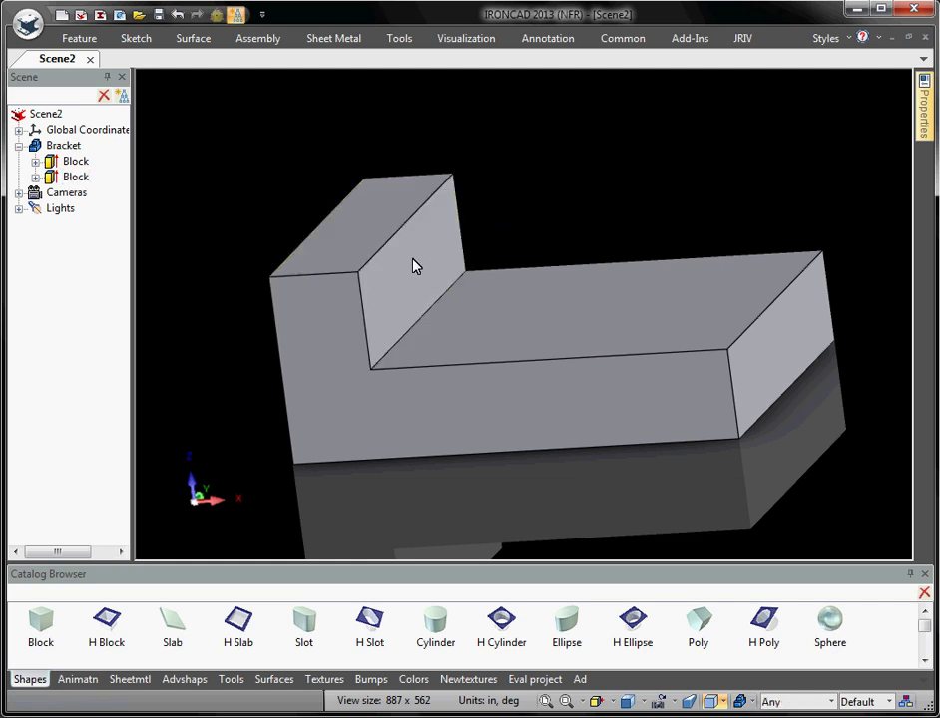
Step: Shorten the upper block freehand to about 0.96 in along the base's length and reset that size to 1 in
click(417, 271)
click(424, 273)
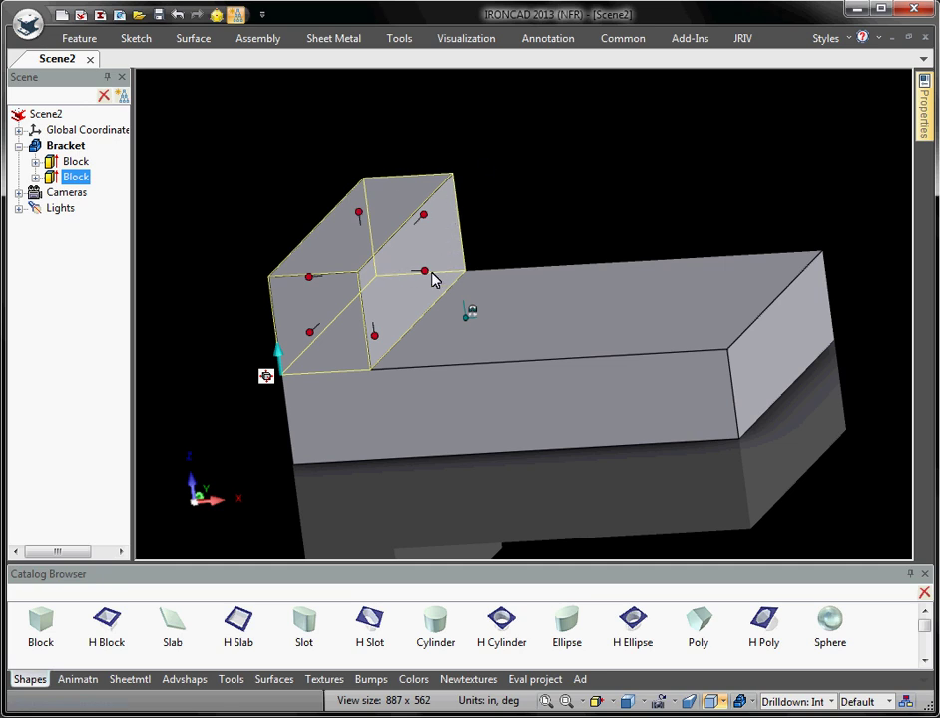
mouse_move(441, 282)
middle_down()
mouse_move(466, 287)
mouse_move(452, 280)
middle_up()
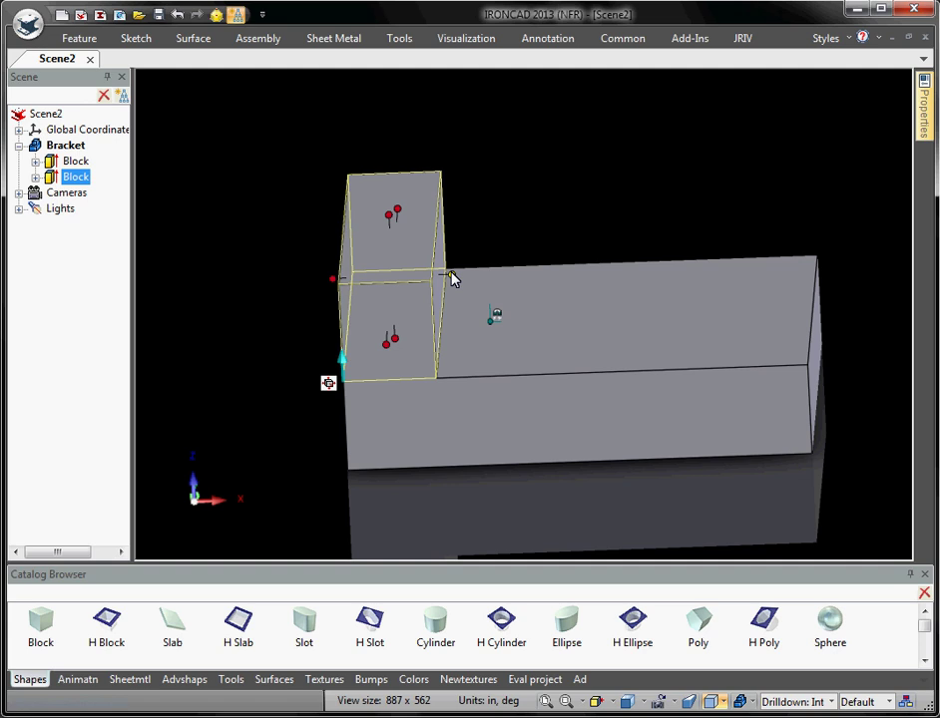
drag(452, 280, 444, 334)
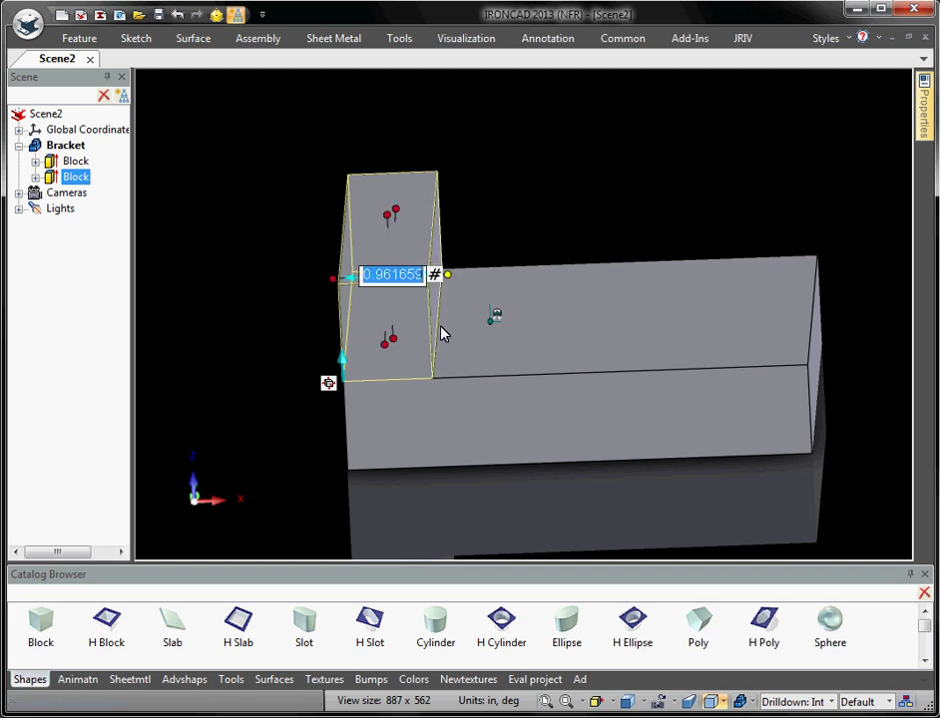
text(1)
key(Return)
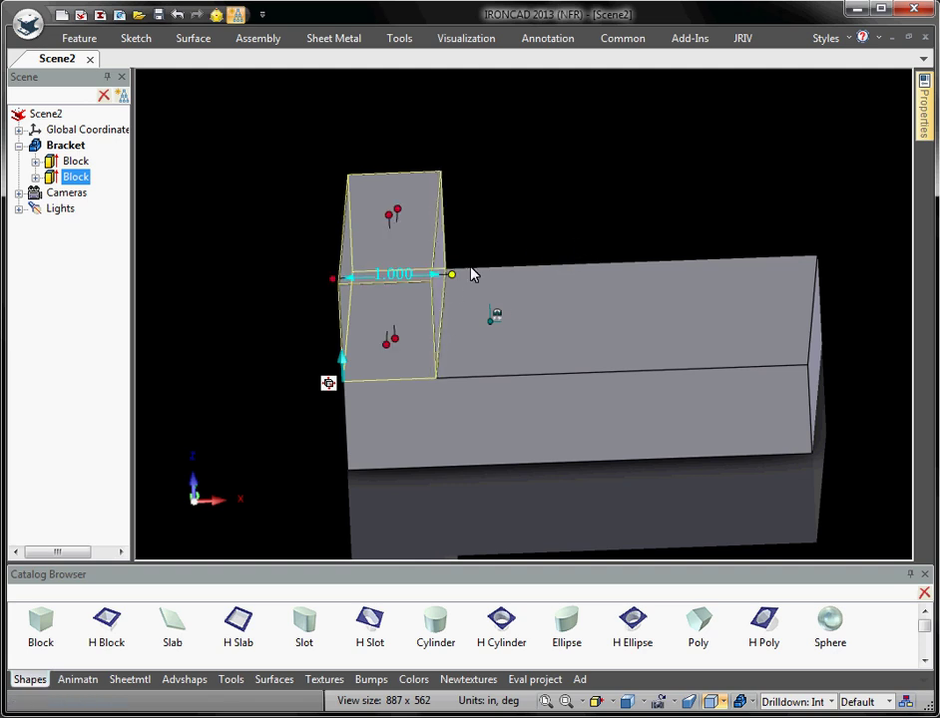
Step: Set the upper block's height to 2 in, change it to 3 in, and deselect the block
middle_drag(421, 299, 331, 223)
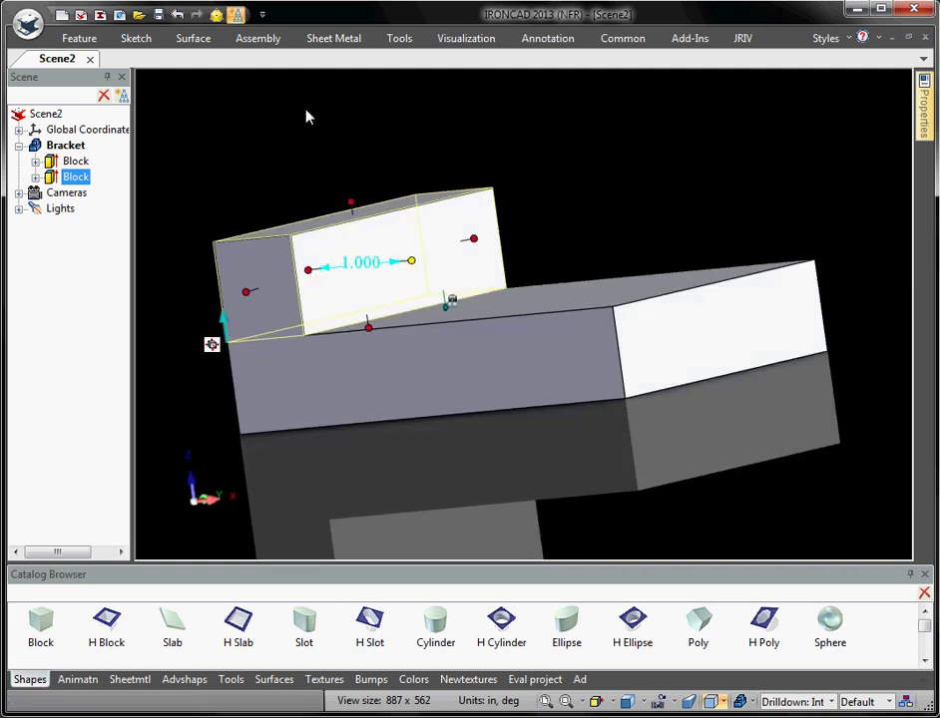
click(351, 205)
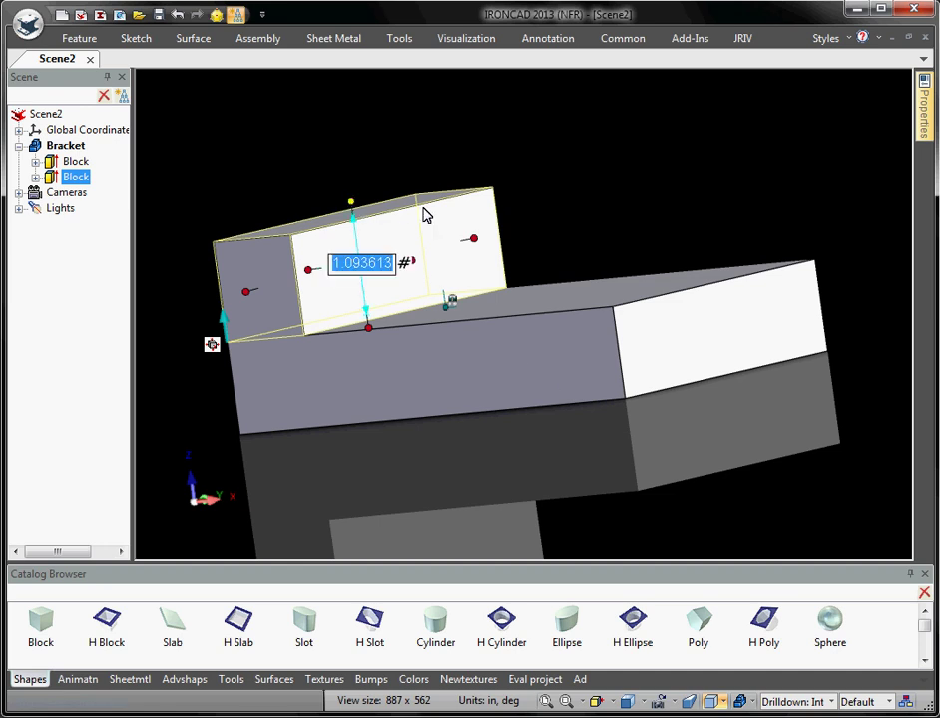
text(2)
key(Return)
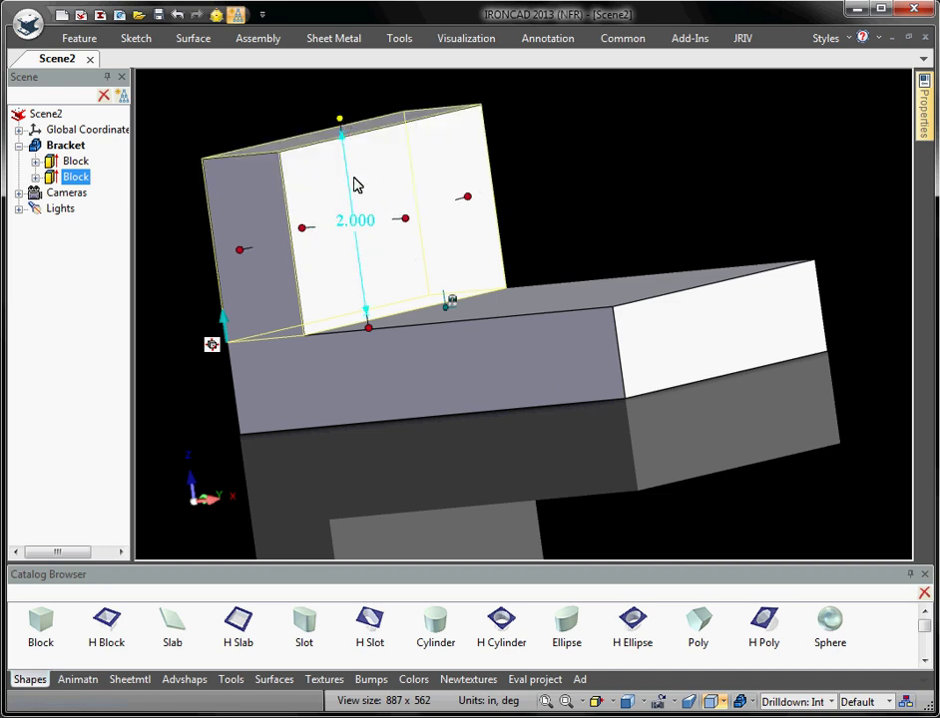
click(366, 224)
text(3)
key(Return)
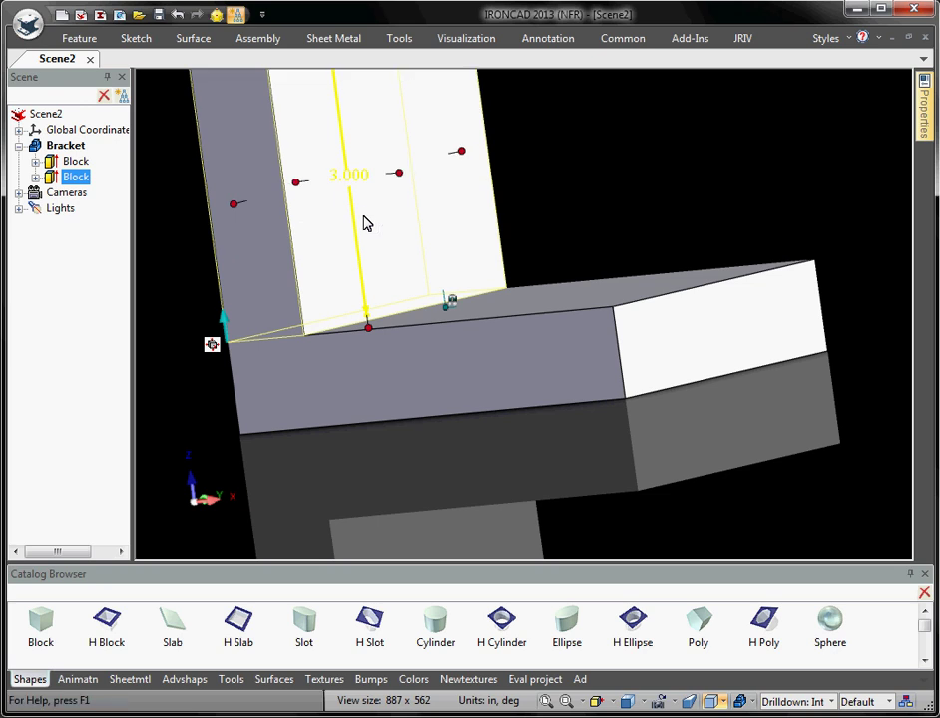
click(569, 220)
Step: Zoom in and out around the bracket's inner corner and fit the whole model in view
middle_drag(568, 220, 675, 351)
scroll(668, 357, up, 3)
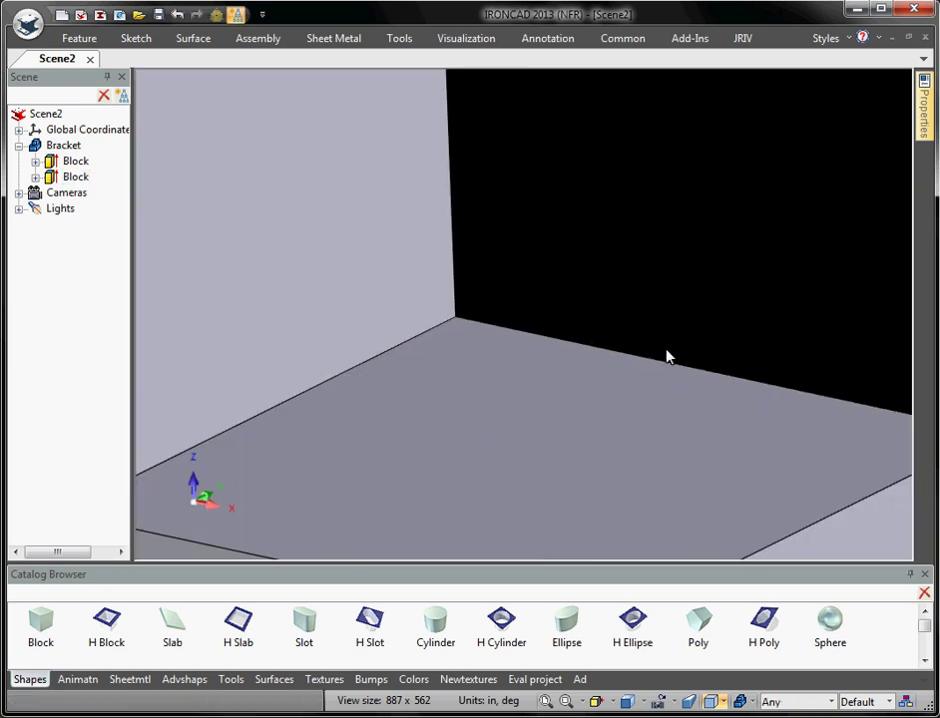
scroll(667, 357, down, 5)
mouse_move(531, 327)
middle_down()
mouse_move(539, 312)
mouse_move(532, 327)
middle_up()
scroll(533, 327, up, 5)
scroll(532, 325, up, 3)
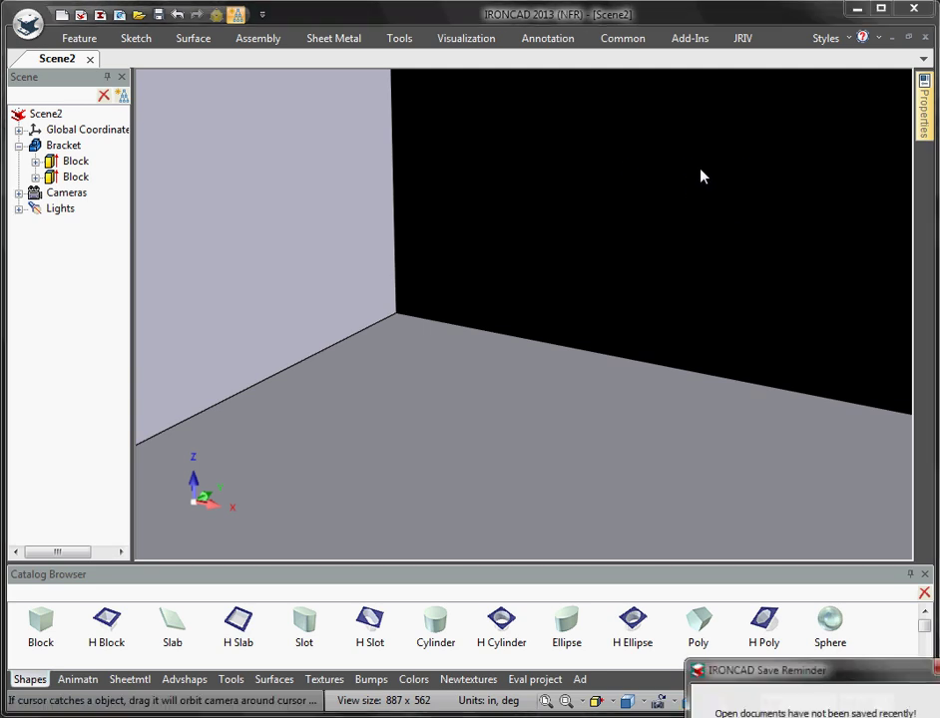
key(F8)
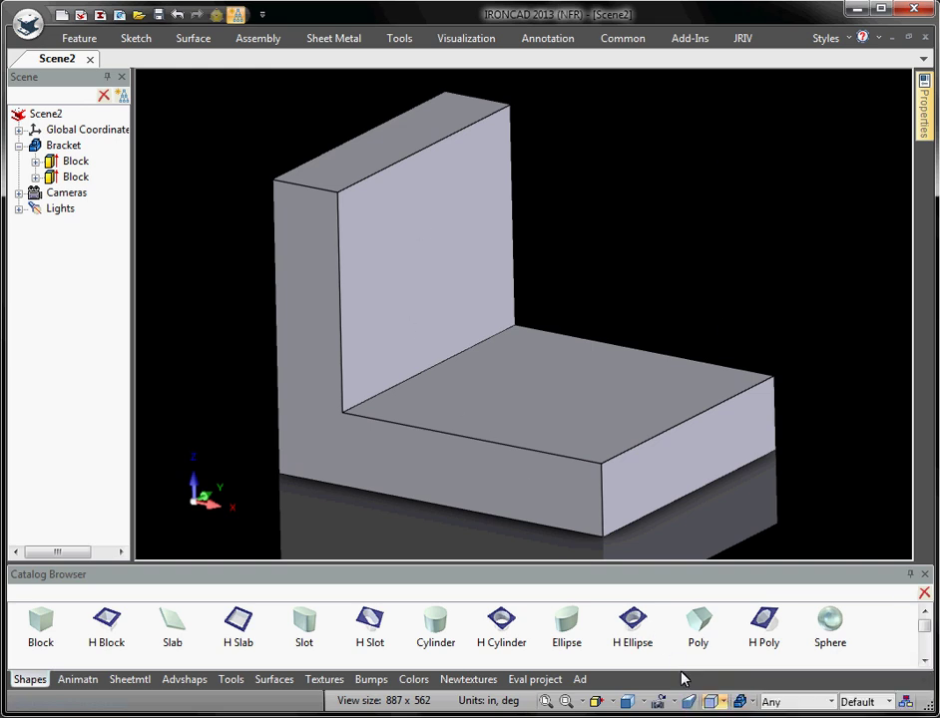
Step: Switch the perspective view on, orbit around the bracket to inspect it, and switch perspective off again
click(689, 702)
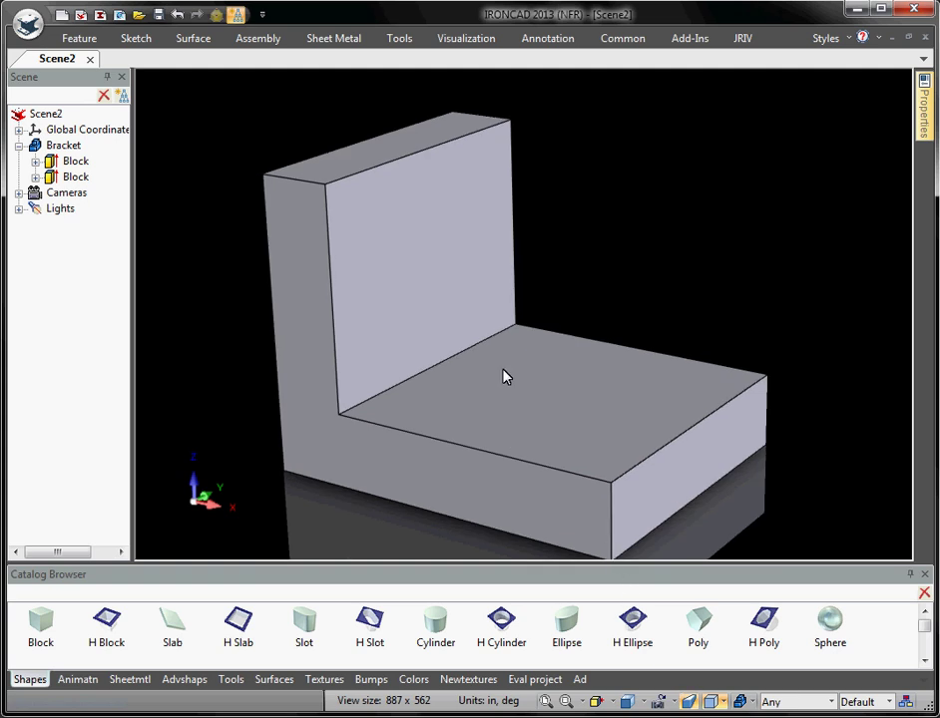
drag(504, 378, 734, 349)
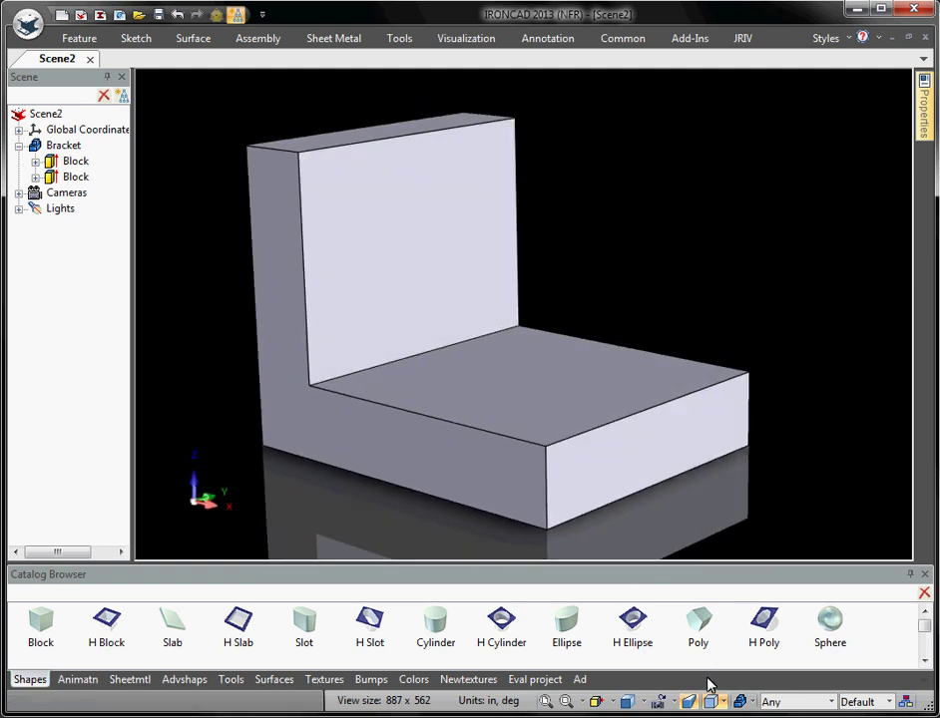
click(692, 702)
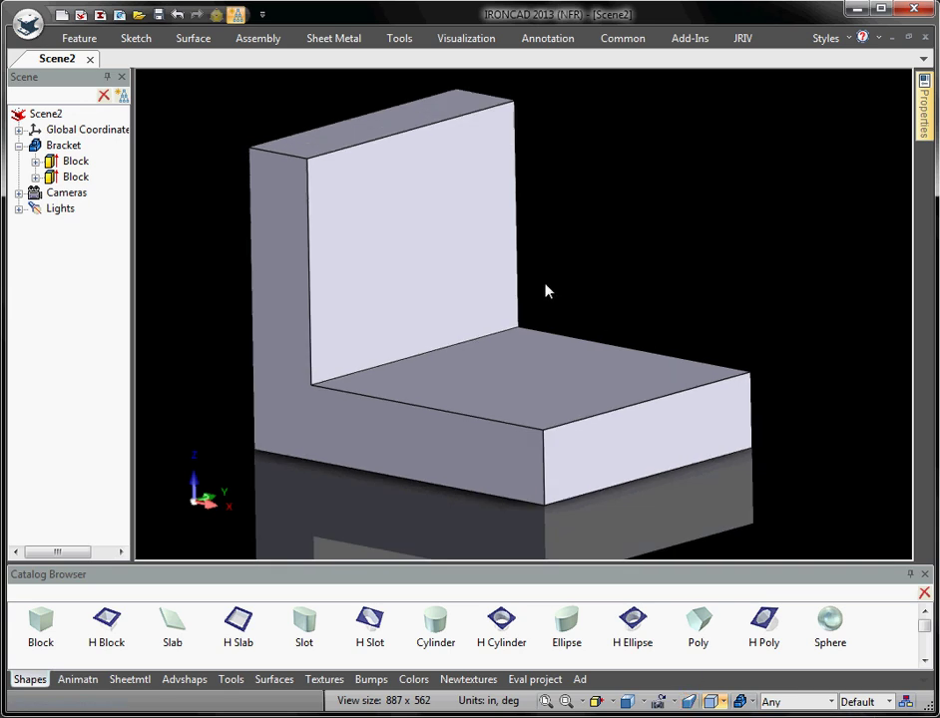
drag(547, 291, 558, 367)
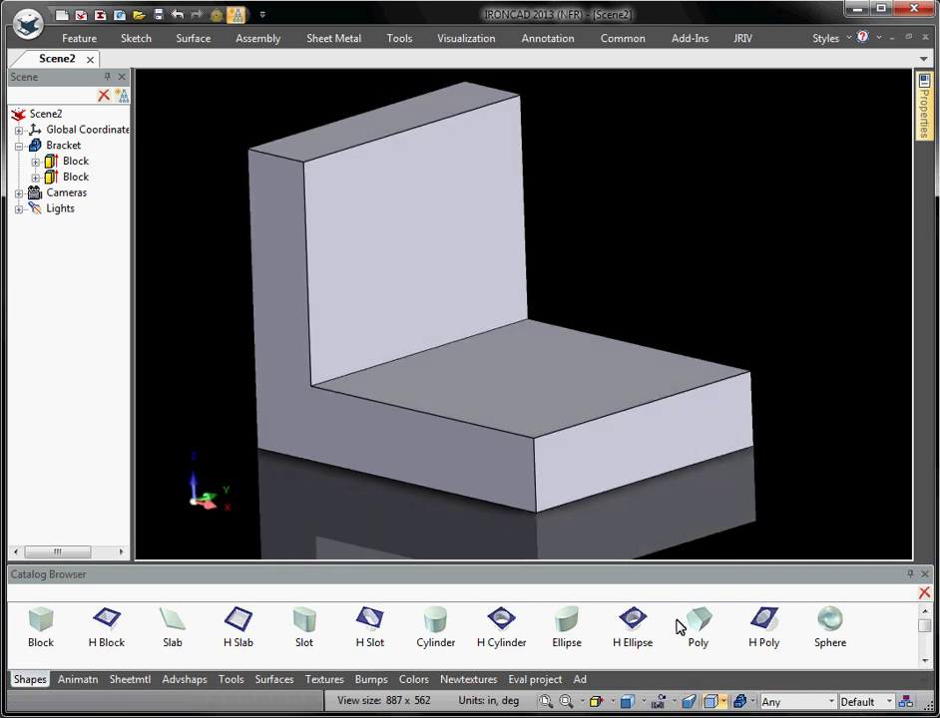
Step: Look squarely at the inner face of the upright block and orbit back to an angled view of the bracket
click(597, 701)
click(432, 301)
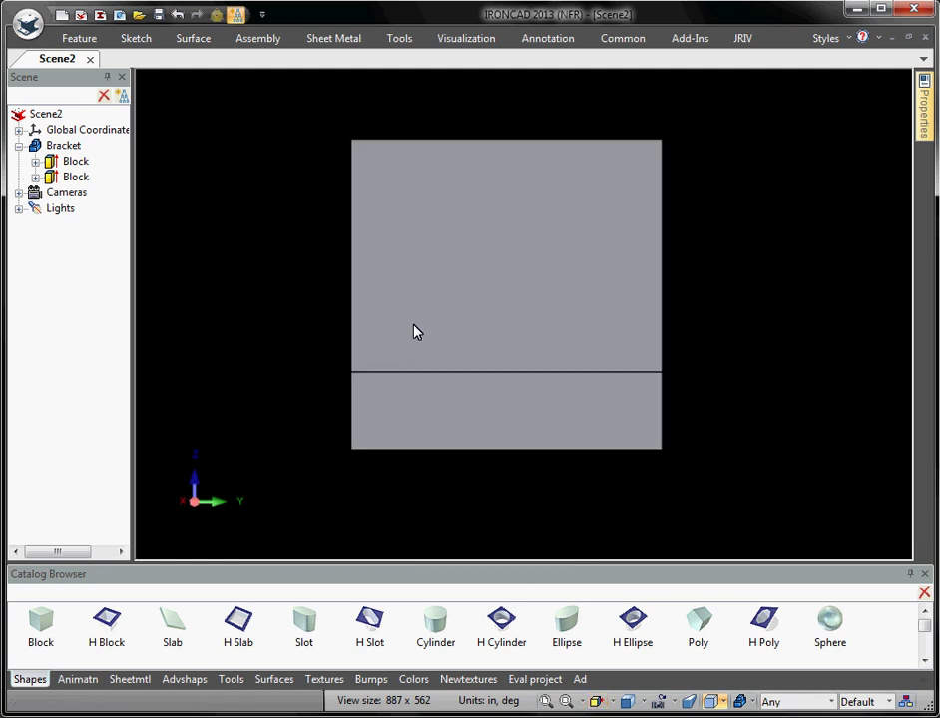
drag(415, 329, 556, 391)
drag(513, 352, 409, 315)
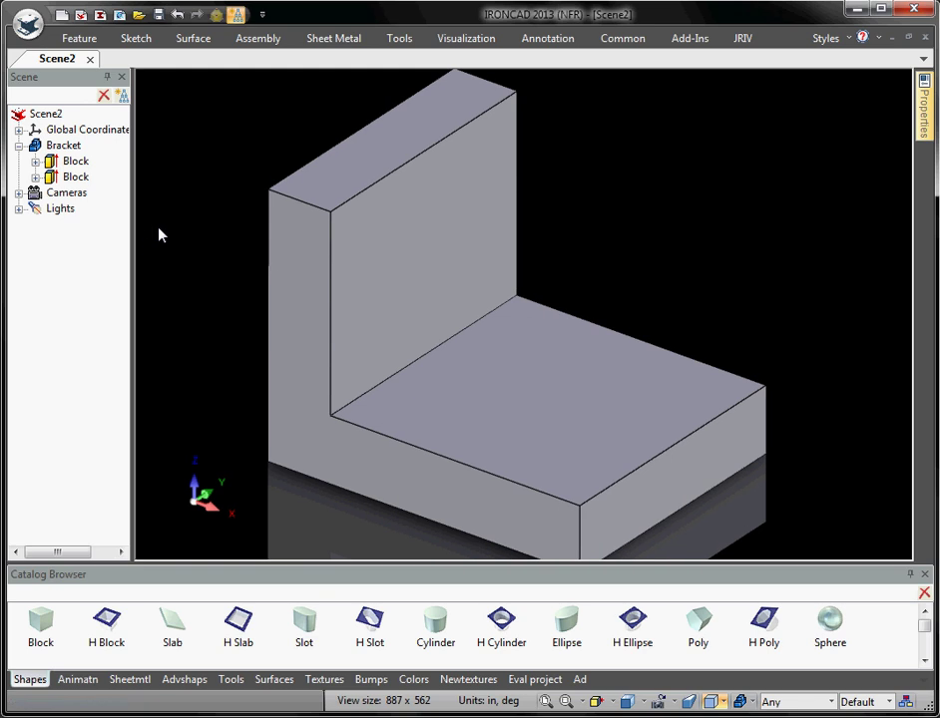
Step: Rename the Bracket part as L Bracket
click(61, 146)
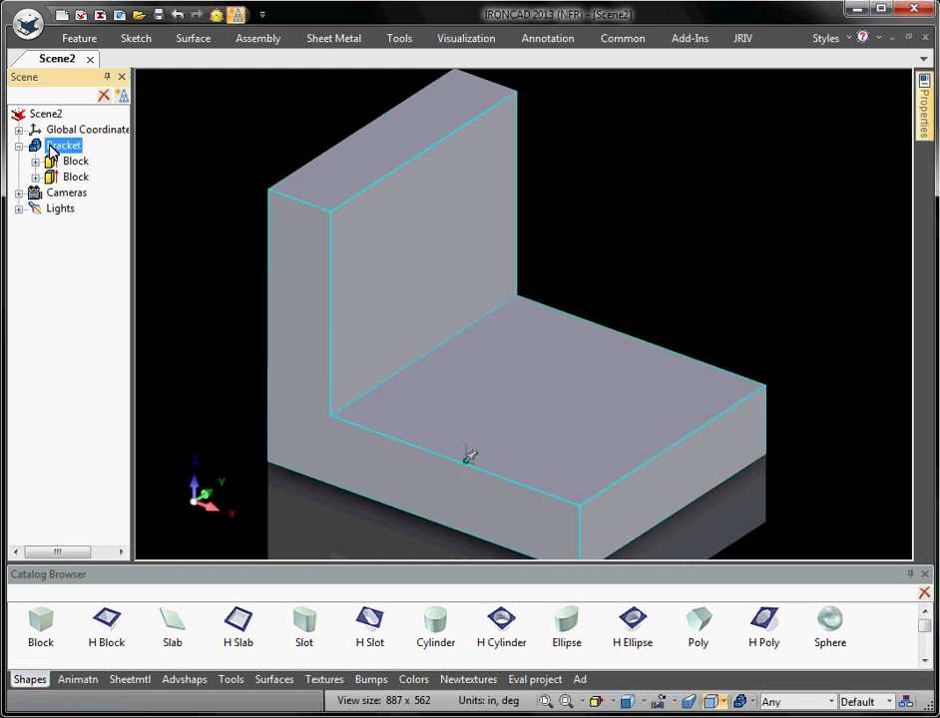
text(L)
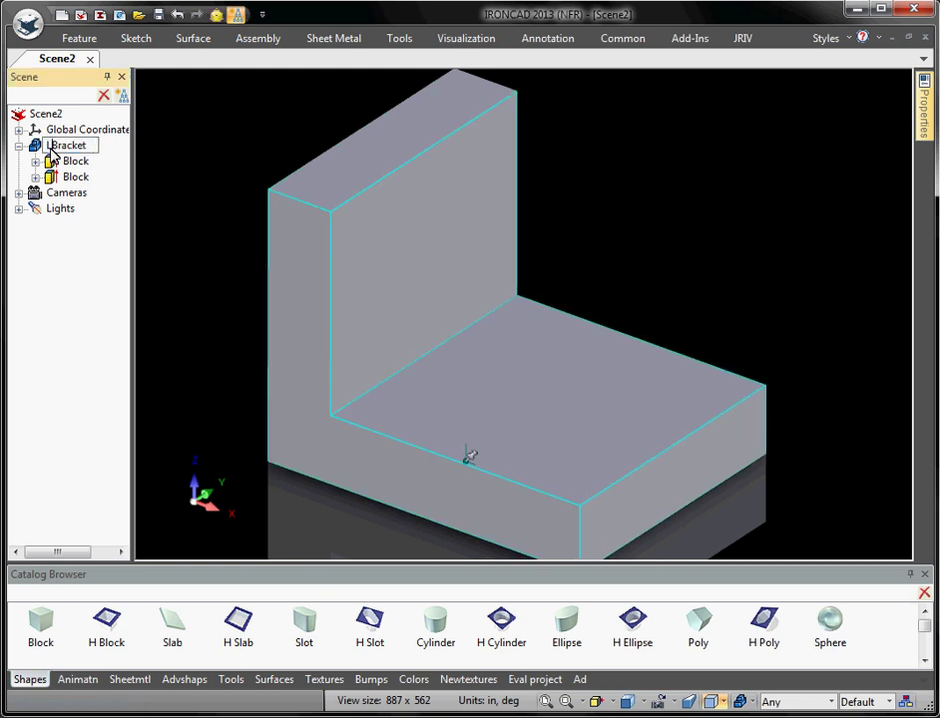
click(147, 143)
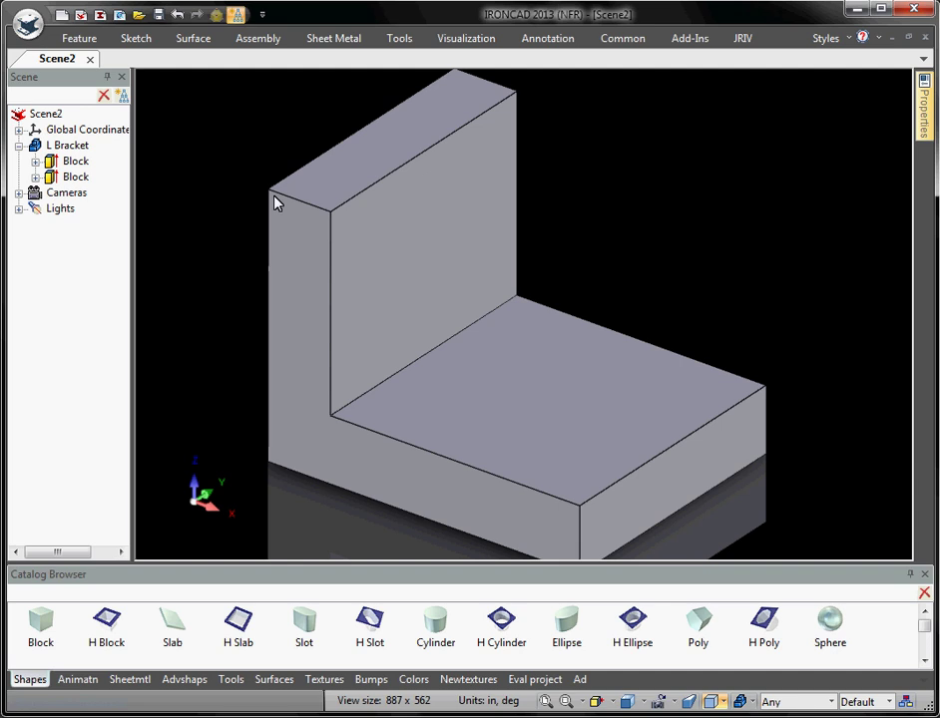
scroll(547, 272, up, 2)
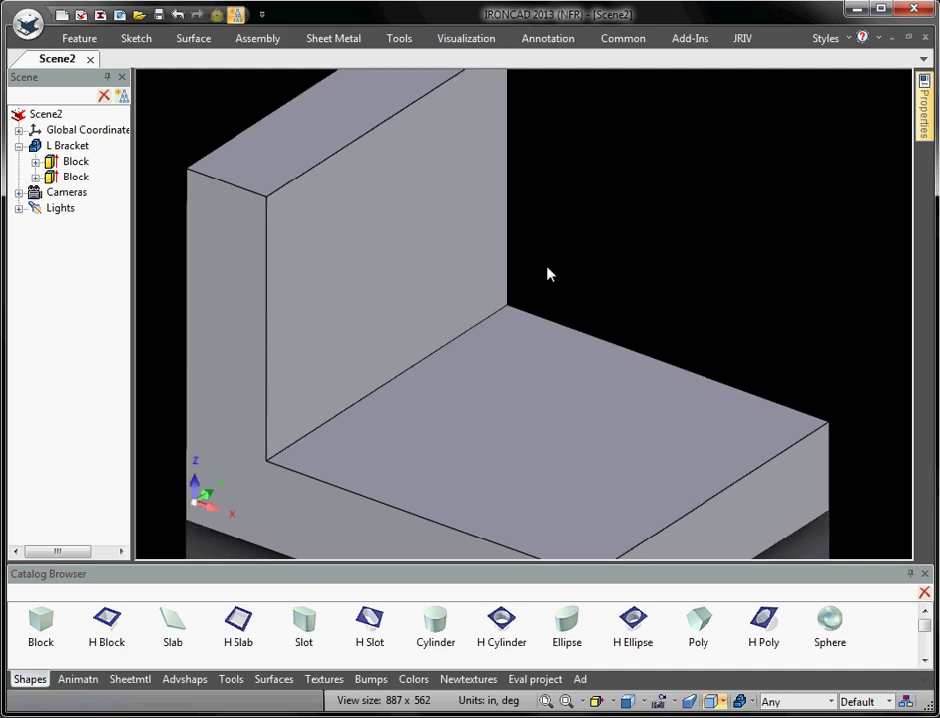
scroll(548, 273, down, 3)
scroll(547, 272, down, 1)
middle_drag(548, 272, 510, 367)
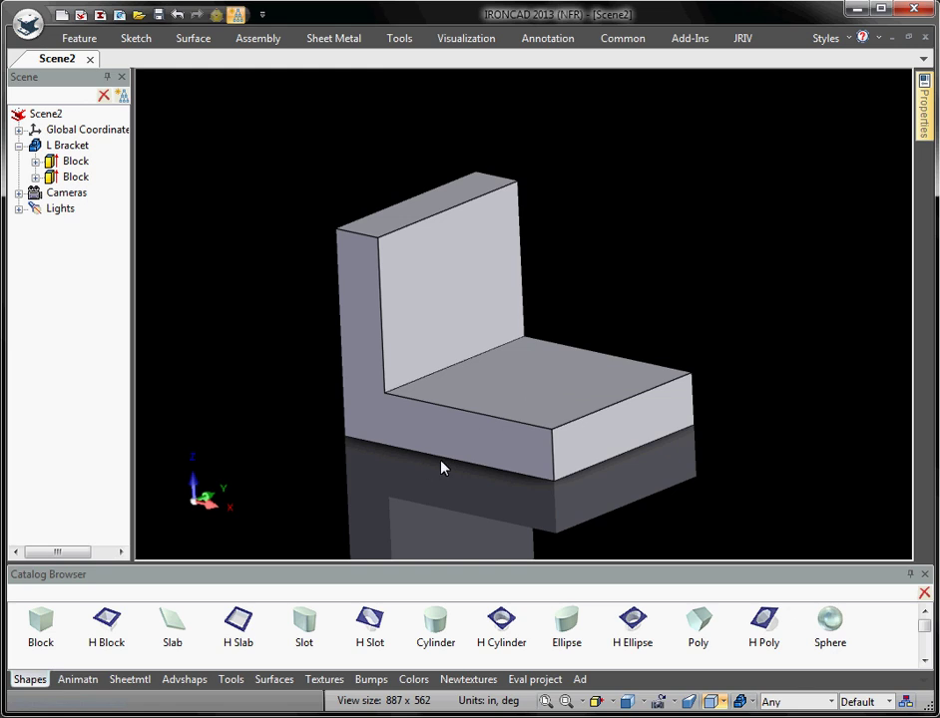
middle_drag(443, 469, 361, 518)
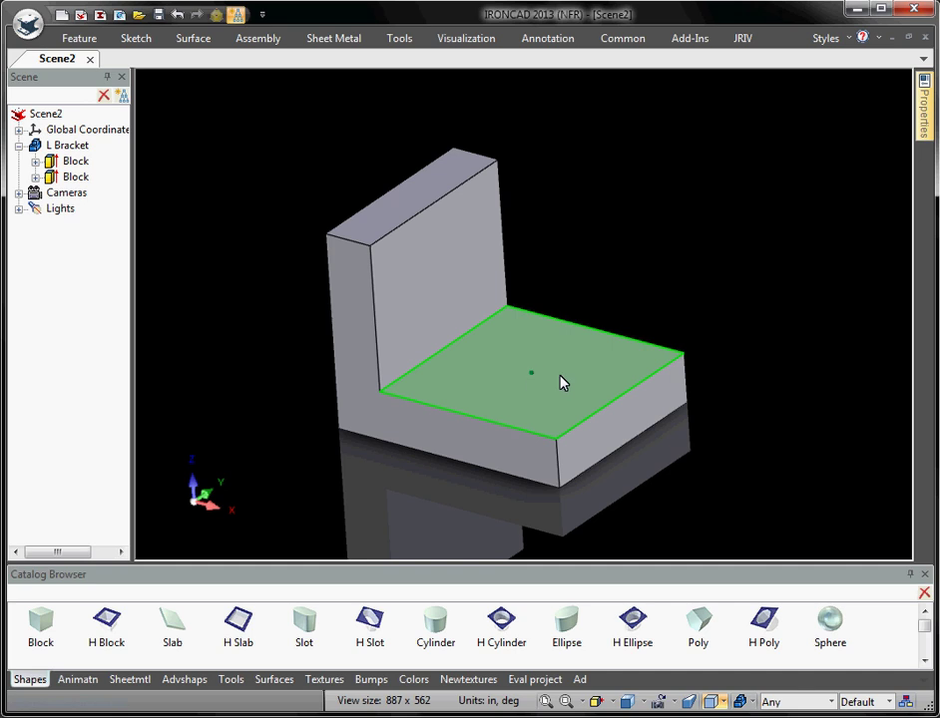
Step: Place an H Cylinder hole at the centre of the base's top face and reduce its depth to about 0.58 in
drag(534, 377, 540, 420)
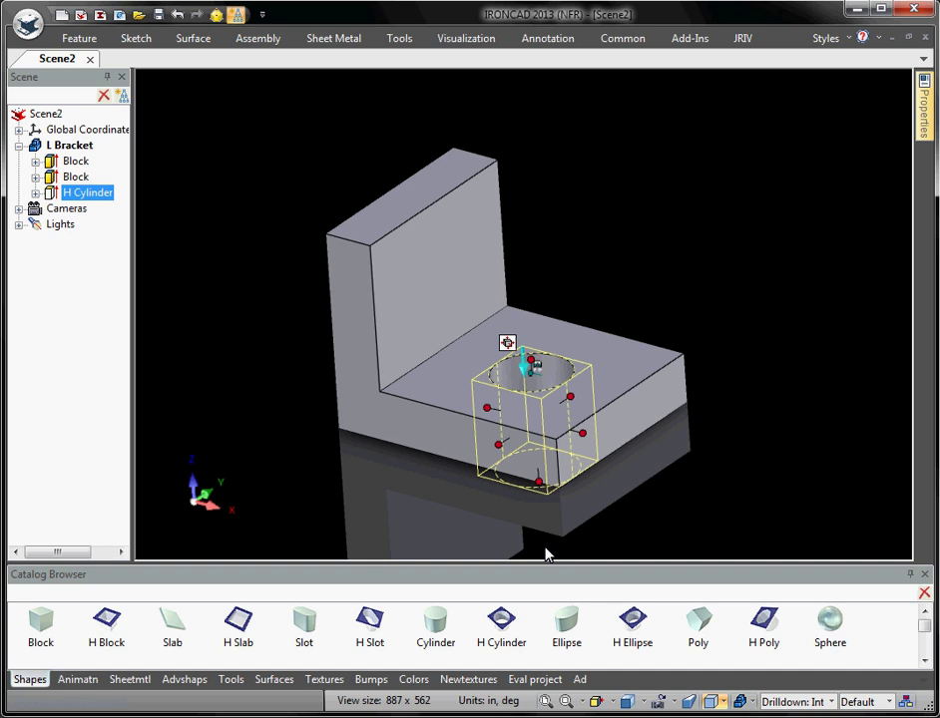
middle_drag(608, 406, 542, 459)
drag(545, 485, 517, 466)
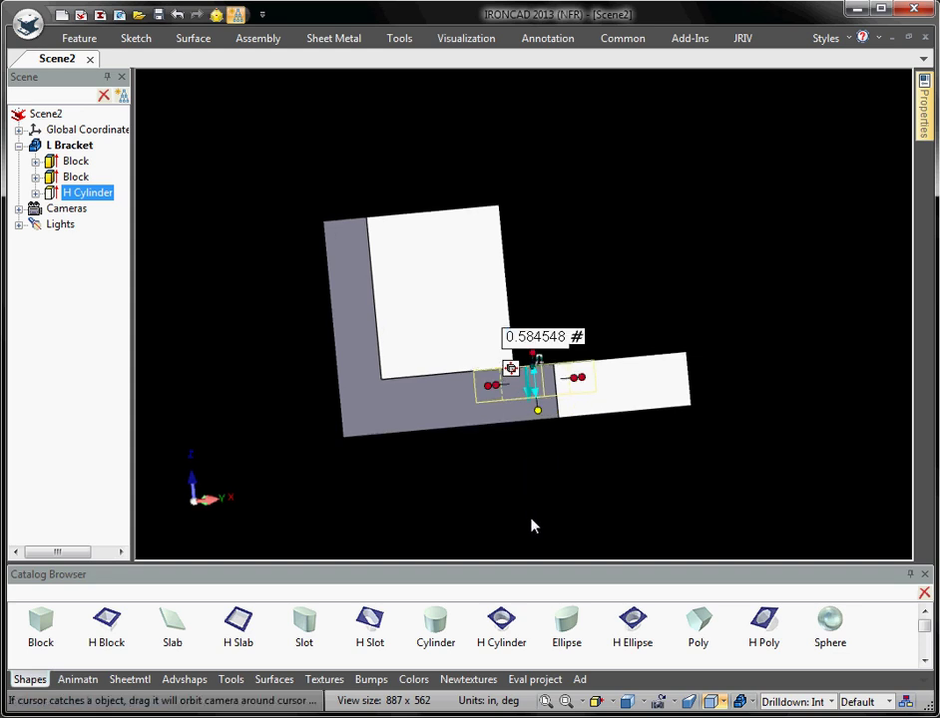
middle_drag(530, 525, 535, 550)
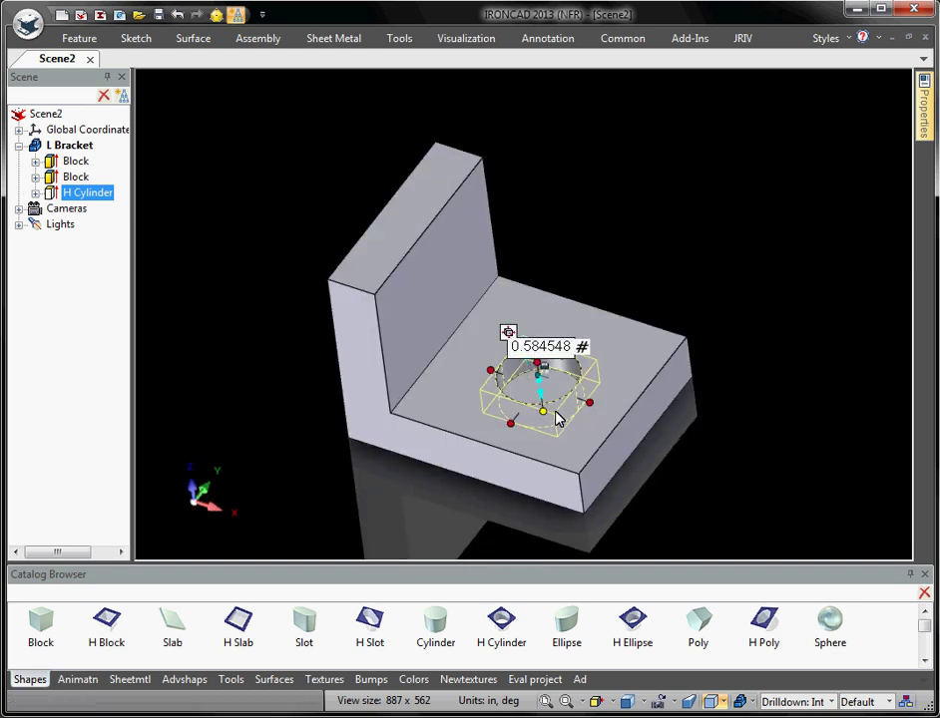
Step: Extend the H Cylinder's depth through the underside of the base, making a through hole
mouse_move(557, 418)
middle_down()
mouse_move(550, 371)
mouse_move(546, 403)
middle_up()
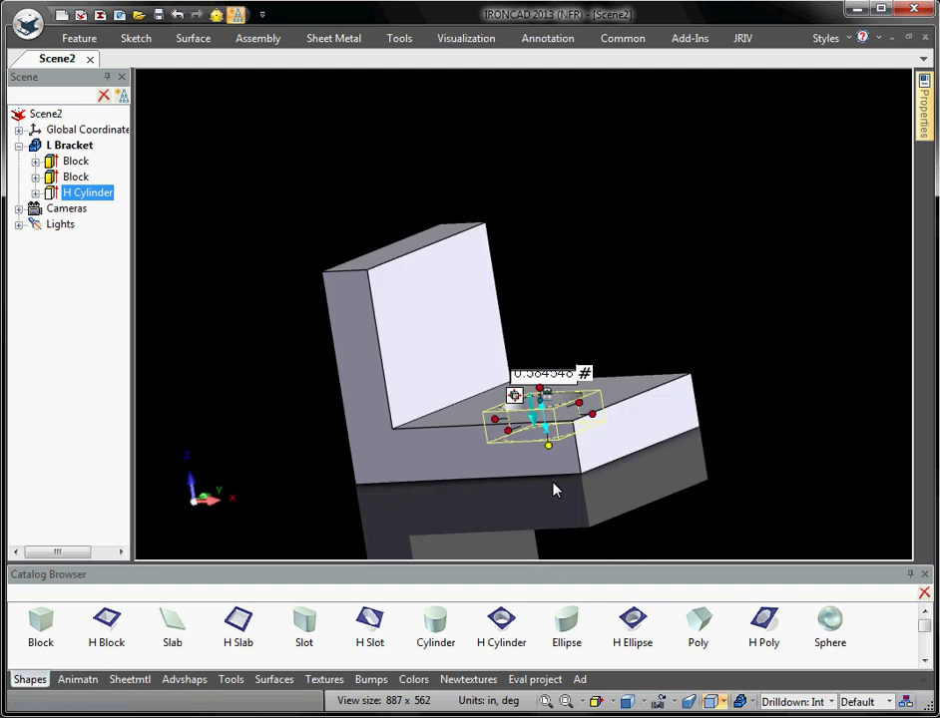
drag(548, 445, 653, 504)
click(723, 373)
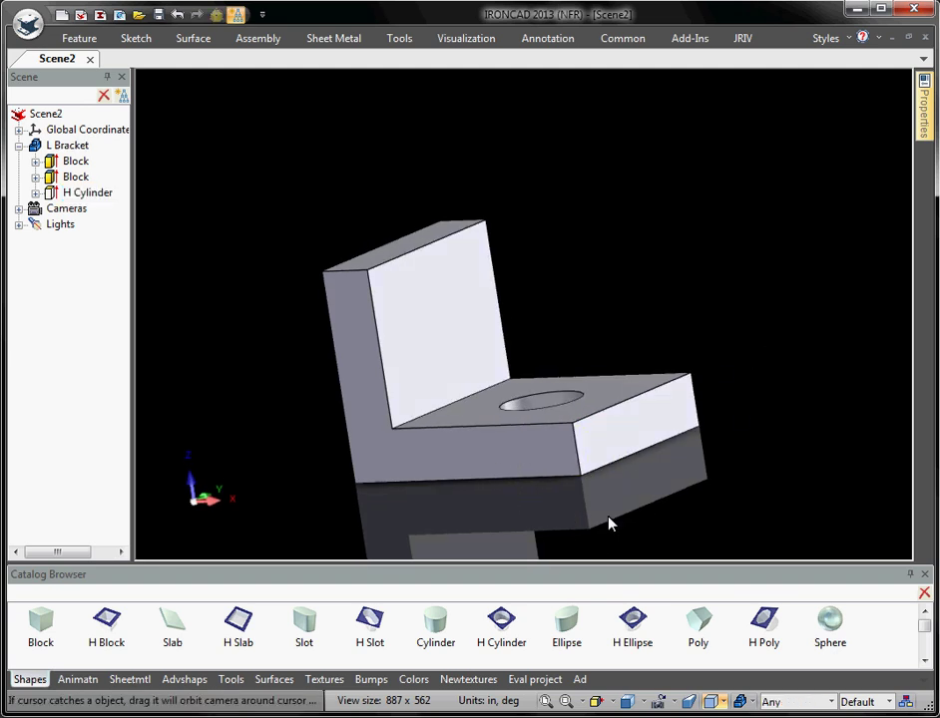
middle_drag(611, 524, 379, 459)
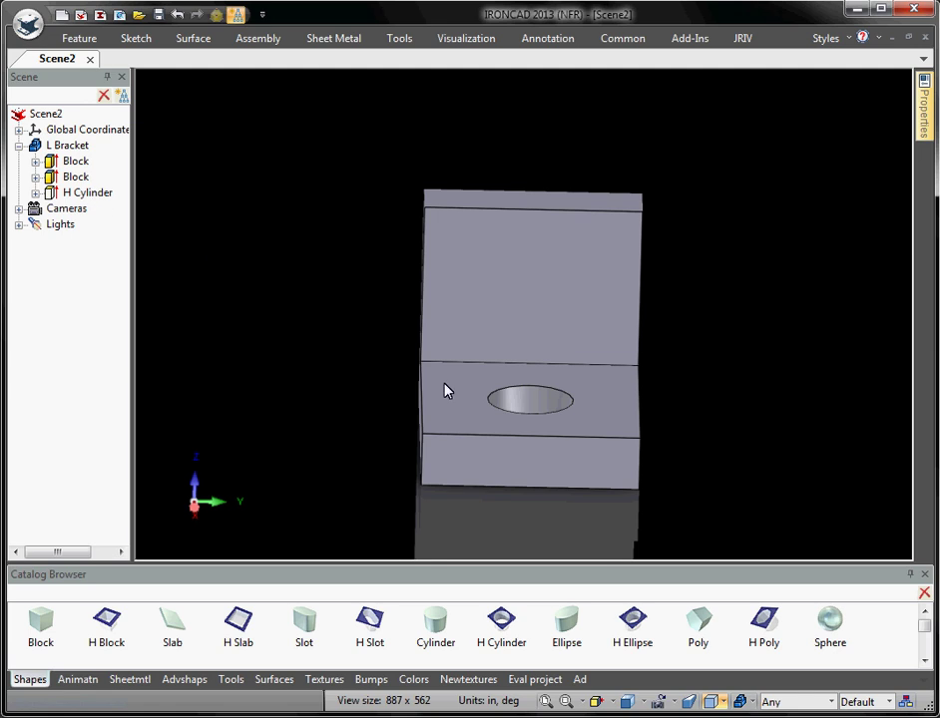
middle_drag(424, 460, 498, 470)
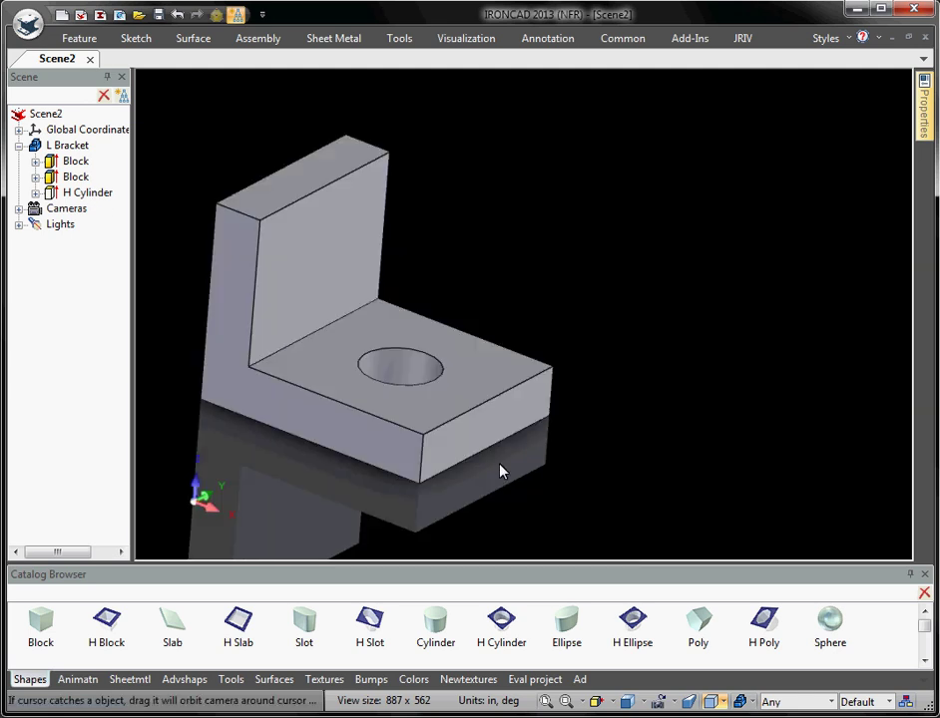
Step: Select the hole in the base at shape level and set its diameter to 0.5 in
click(402, 388)
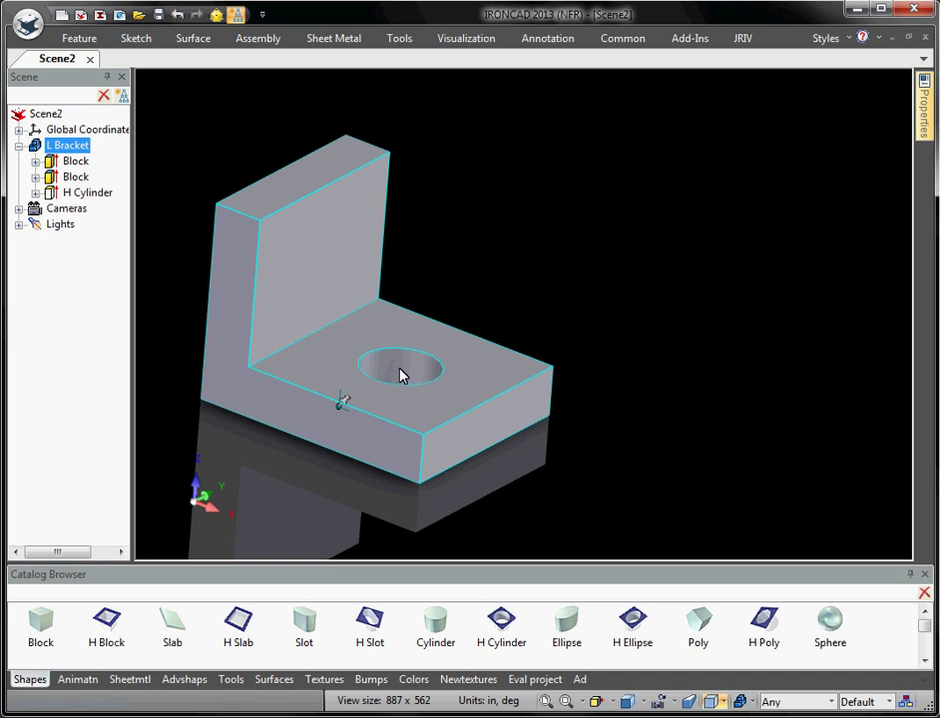
click(404, 379)
middle_drag(380, 388, 406, 406)
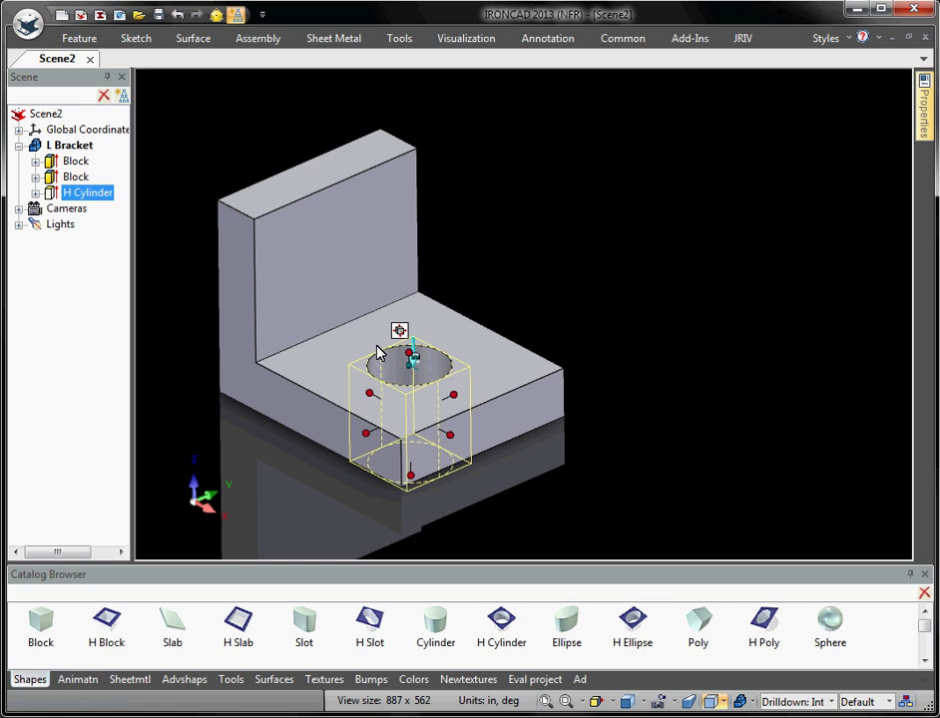
mouse_move(426, 428)
middle_down()
mouse_move(437, 375)
mouse_move(432, 430)
mouse_move(413, 422)
middle_up()
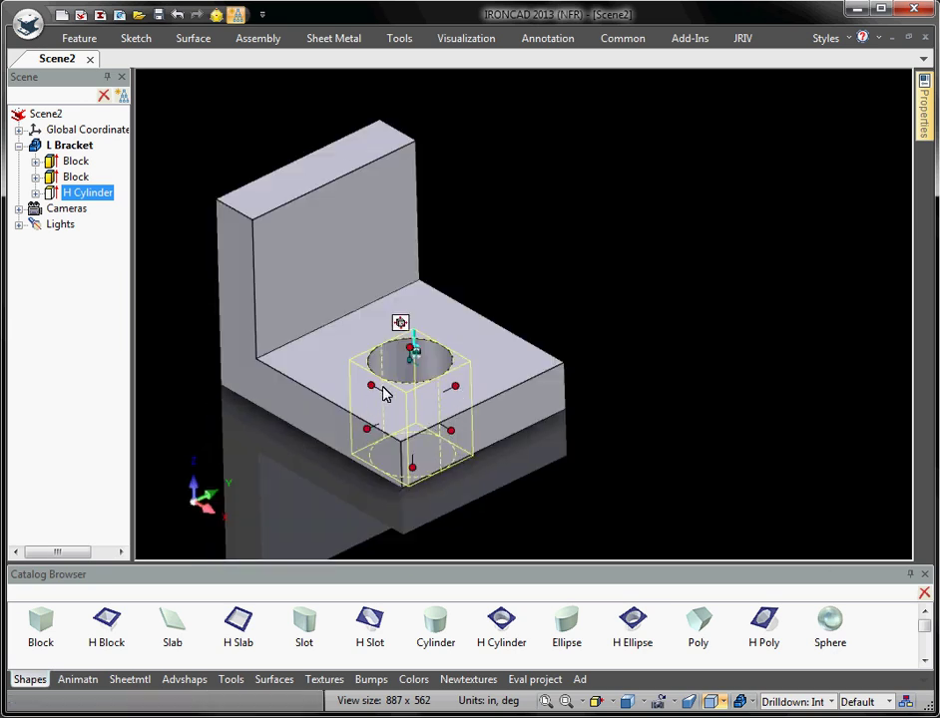
click(456, 388)
text(.5)
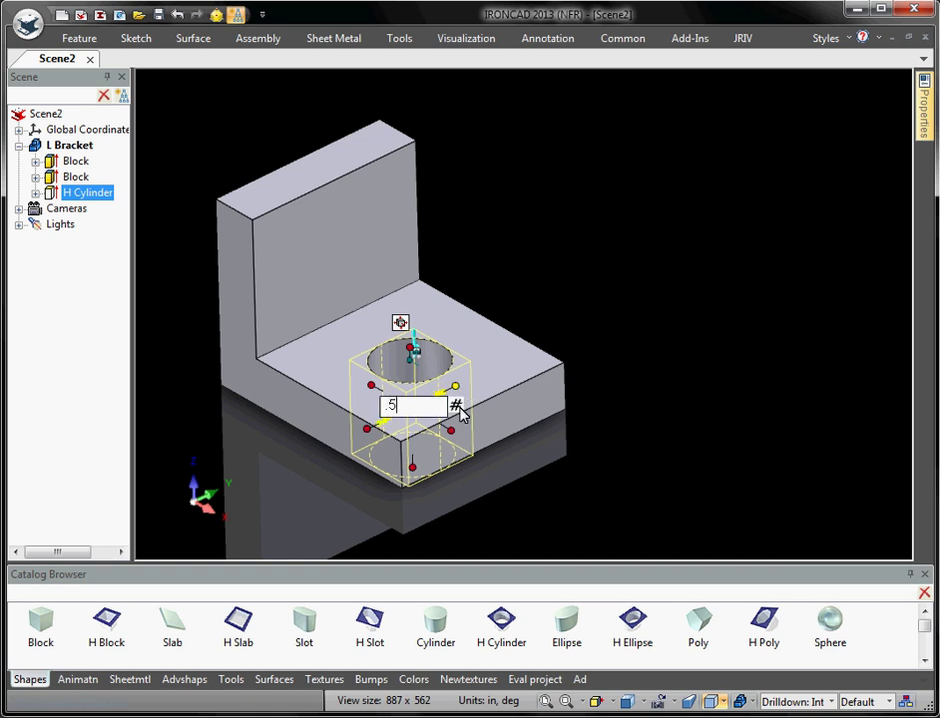
key(Return)
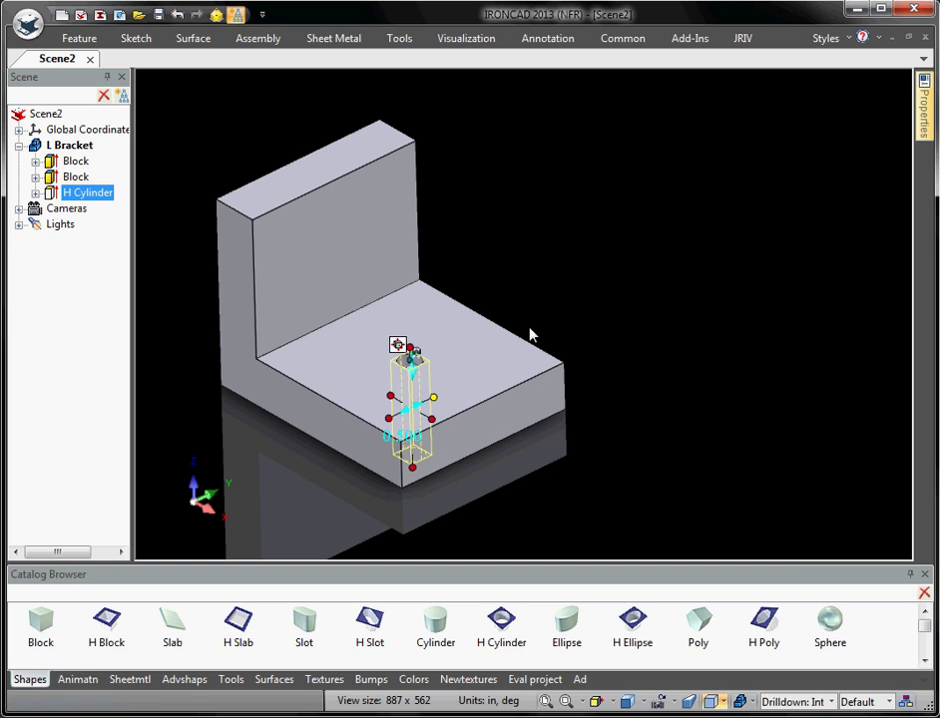
Step: Set the diameter of the hole in the base to 1 in and deselect it
click(436, 402)
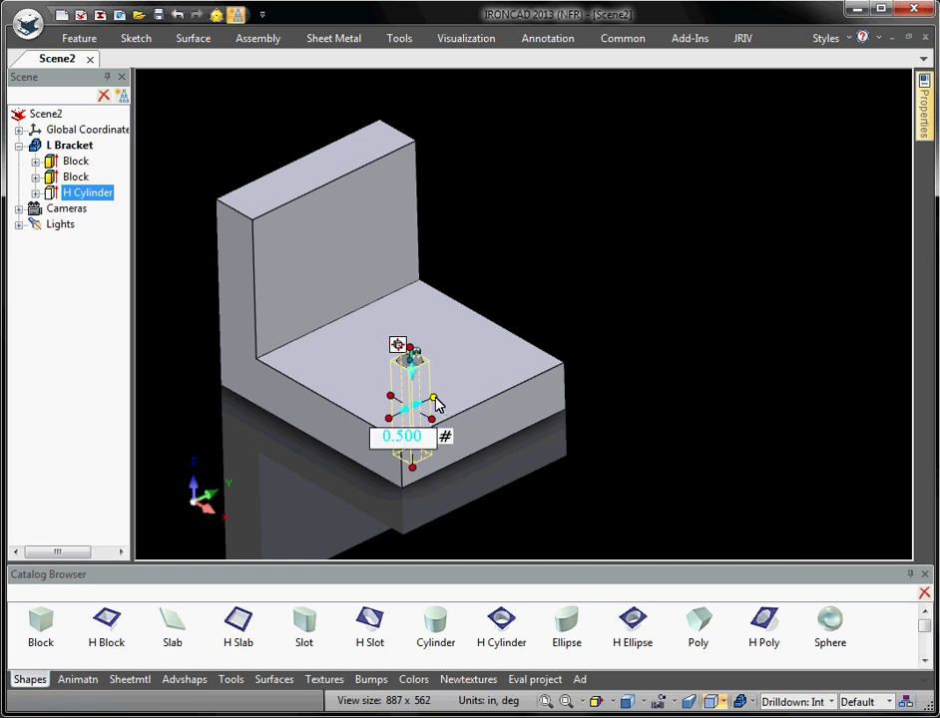
text(1)
key(Return)
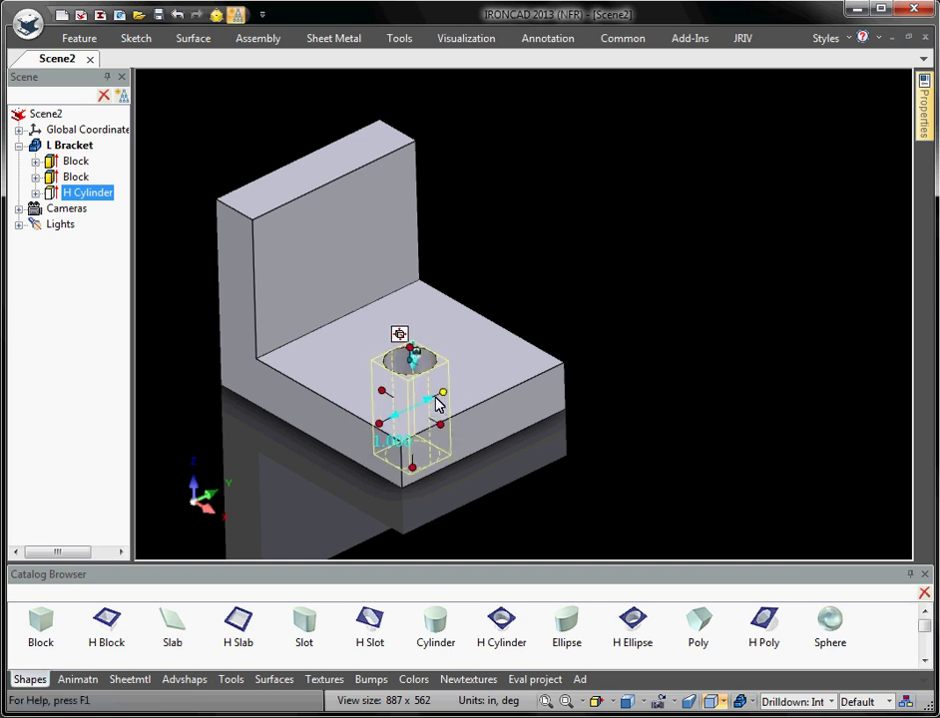
click(573, 291)
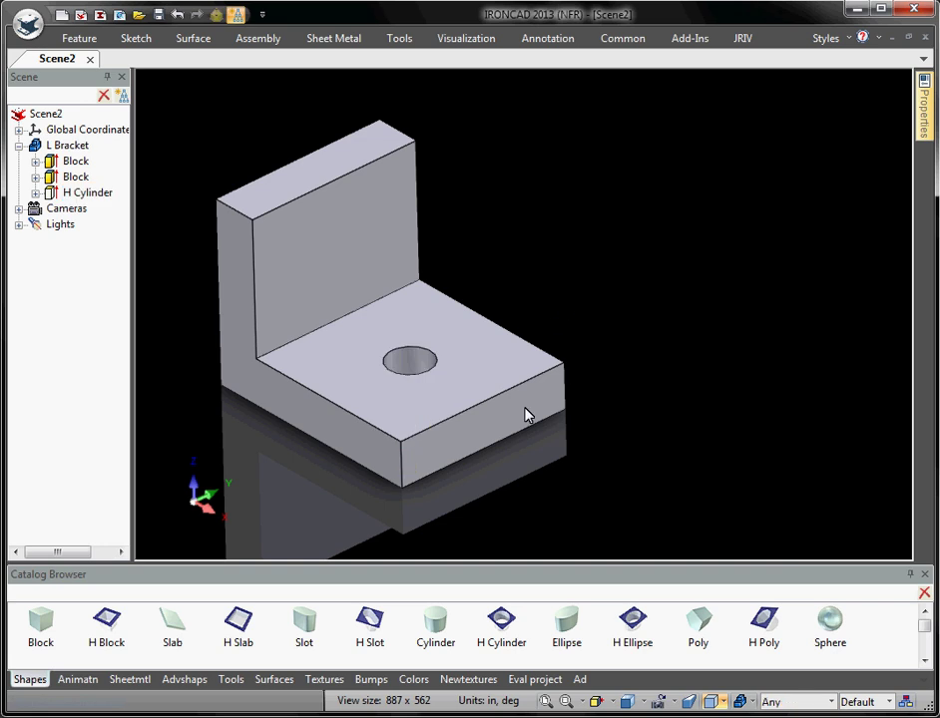
Step: Orbit around the drilled bracket to inspect it from several angles and pan it within the view
middle_drag(527, 413, 475, 397)
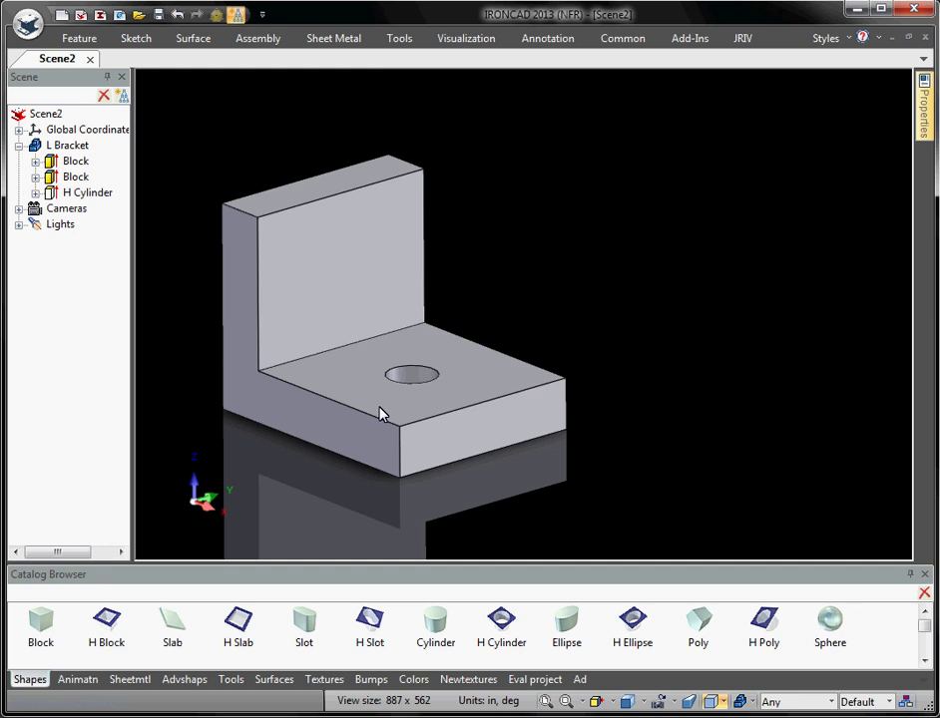
middle_drag(382, 302, 364, 340)
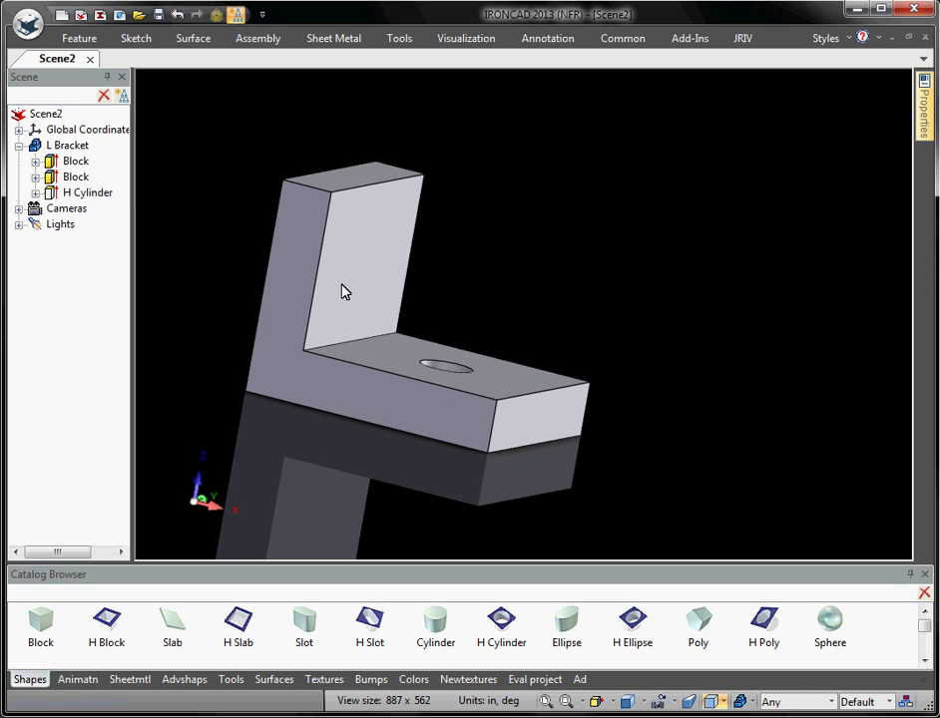
drag(341, 291, 289, 296)
key(F2)
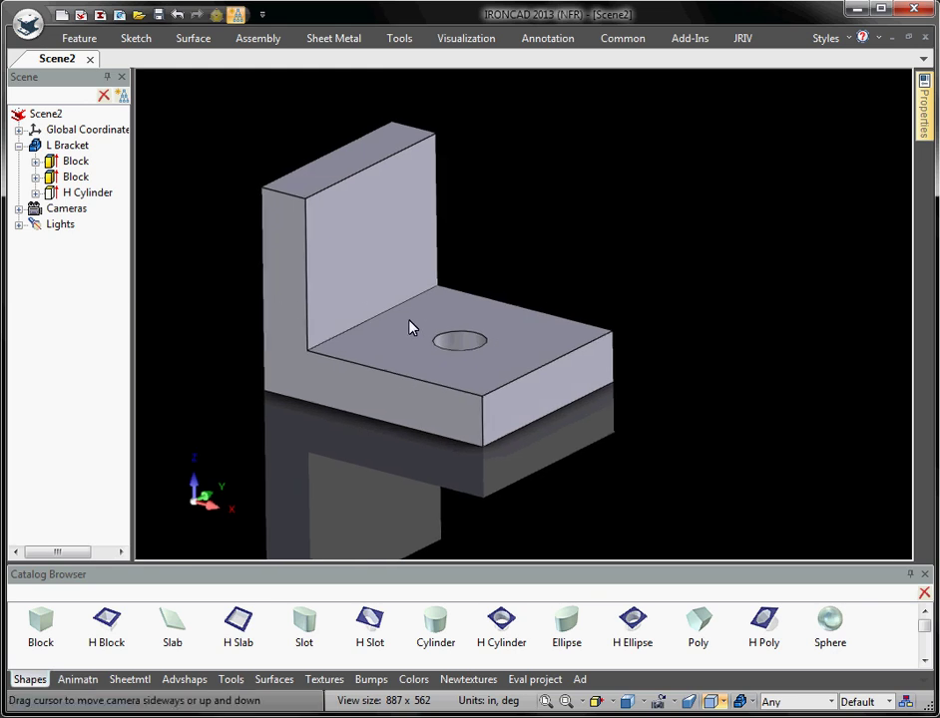
drag(411, 327, 394, 329)
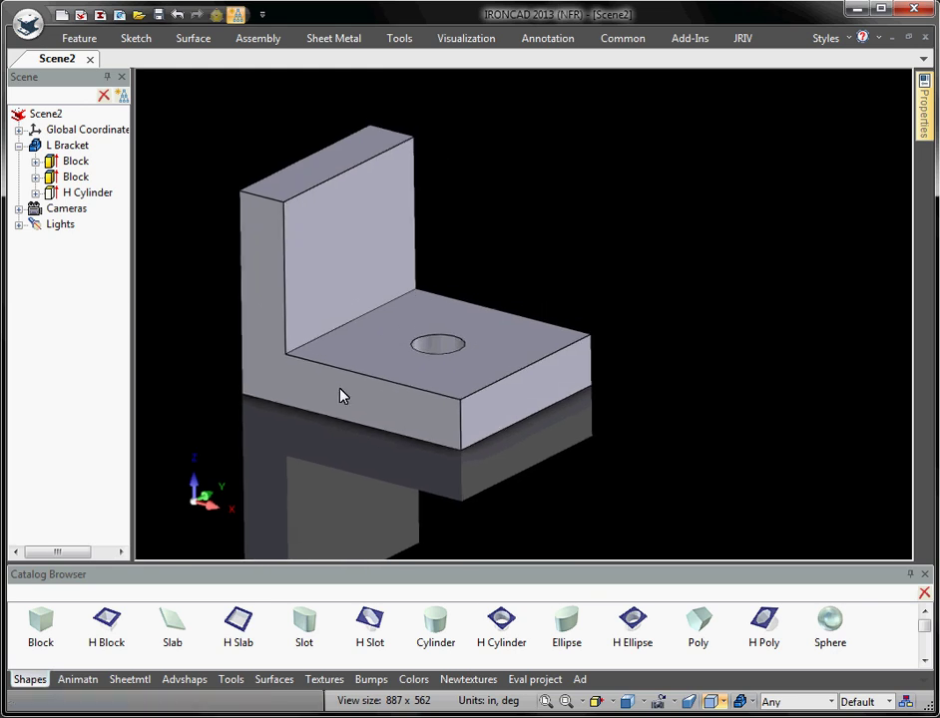
Step: Show the Sheetmtl catalog and make Aluminum 5052 - 14 the default sheet metal stock in the application options
click(130, 680)
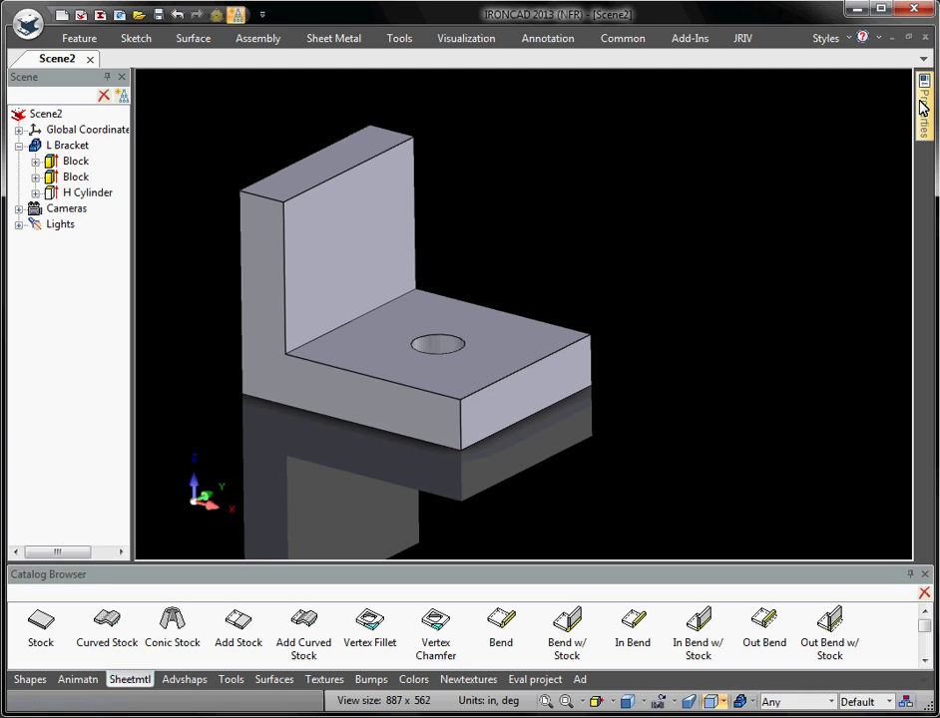
mouse_move(923, 107)
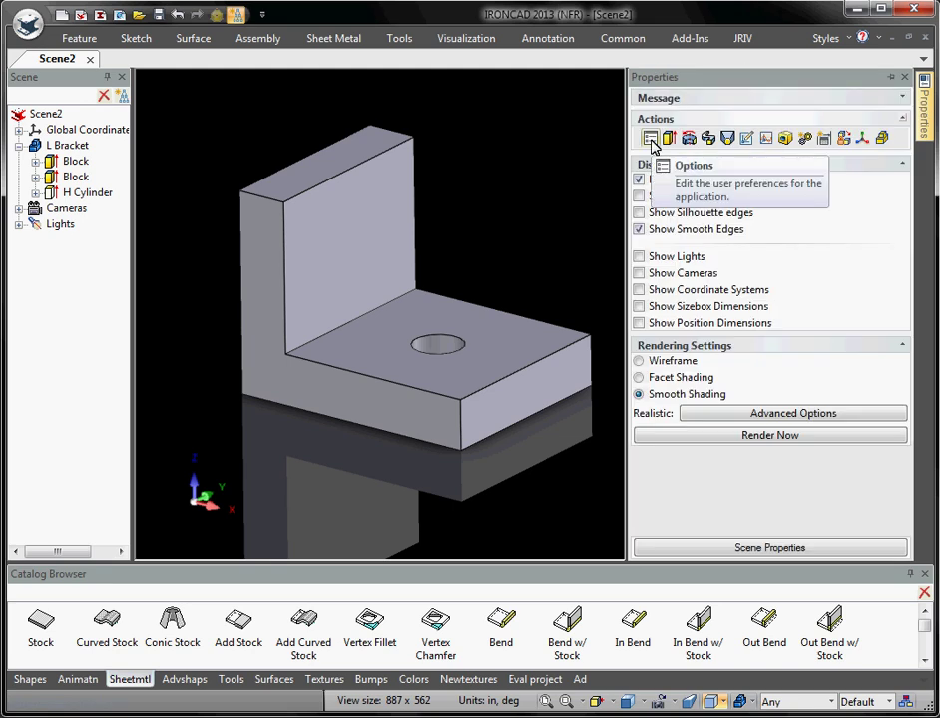
click(649, 138)
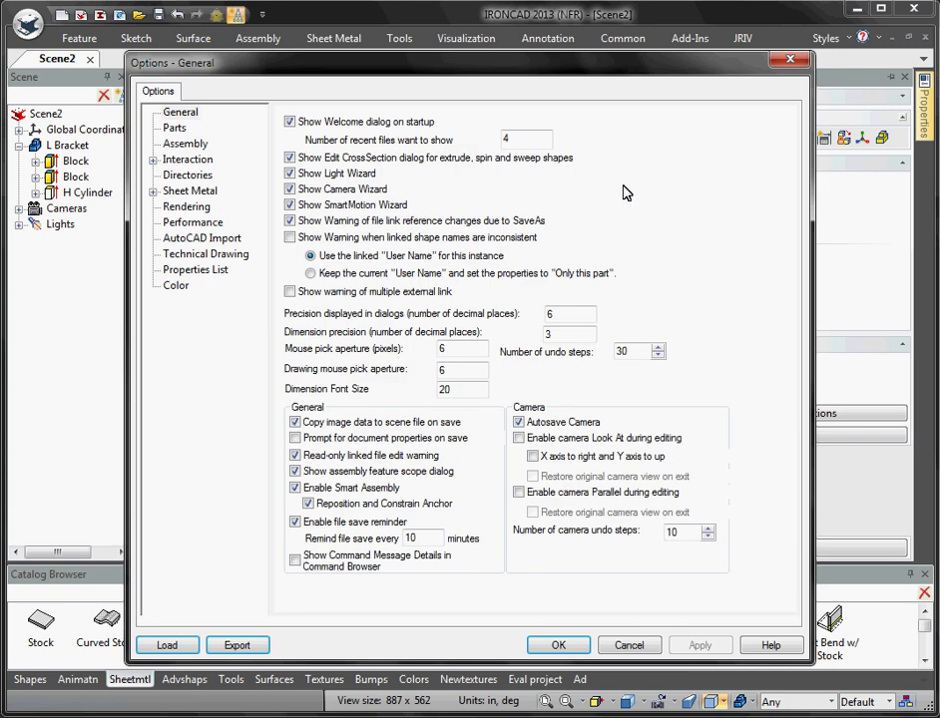
click(153, 191)
click(195, 223)
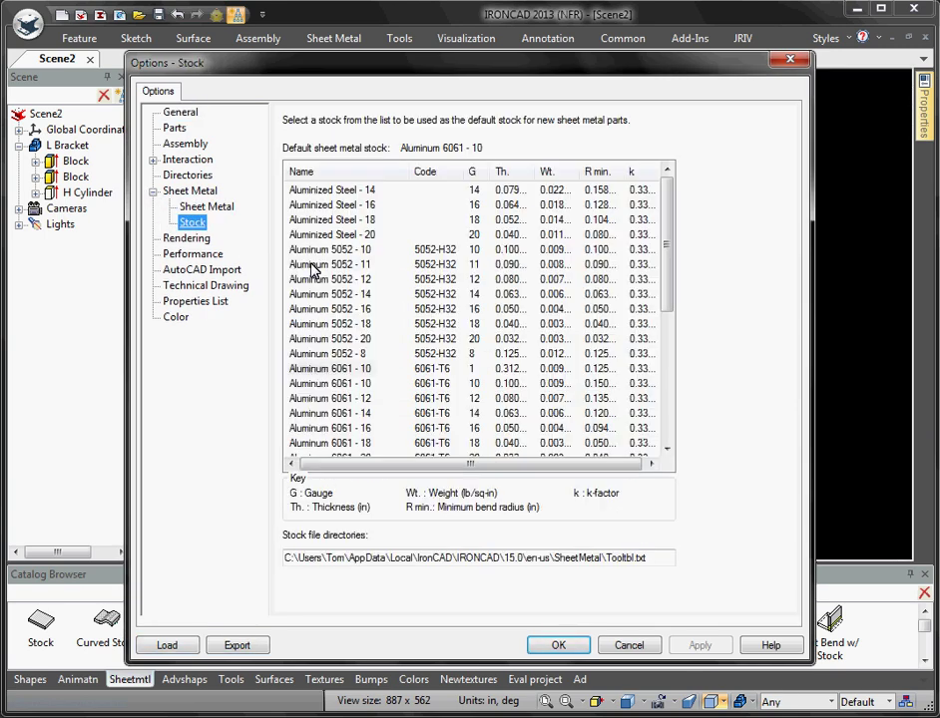
drag(666, 299, 662, 374)
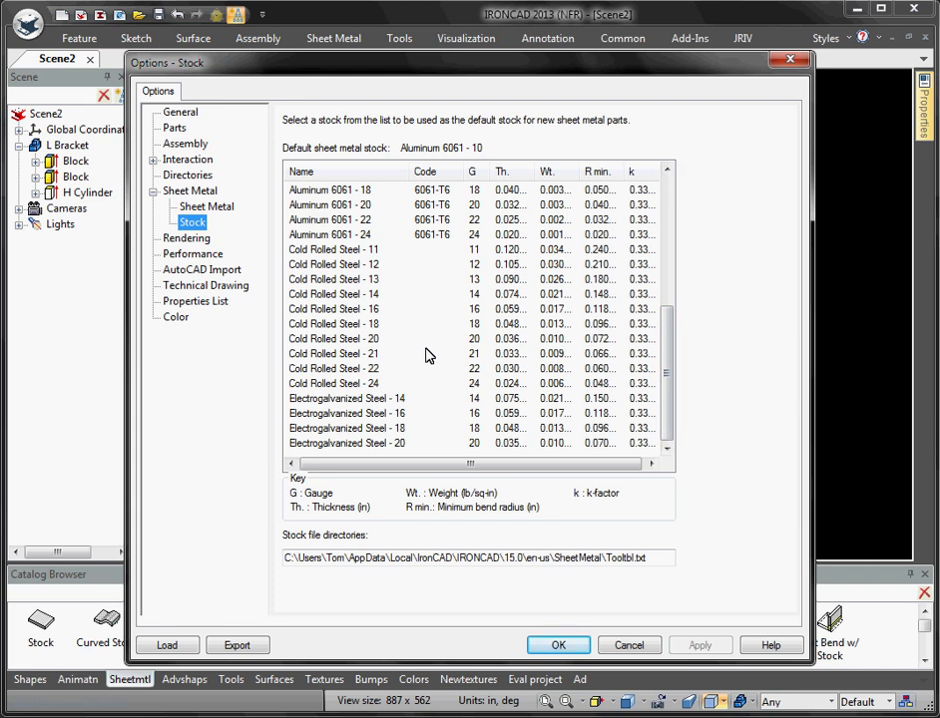
drag(669, 417, 677, 313)
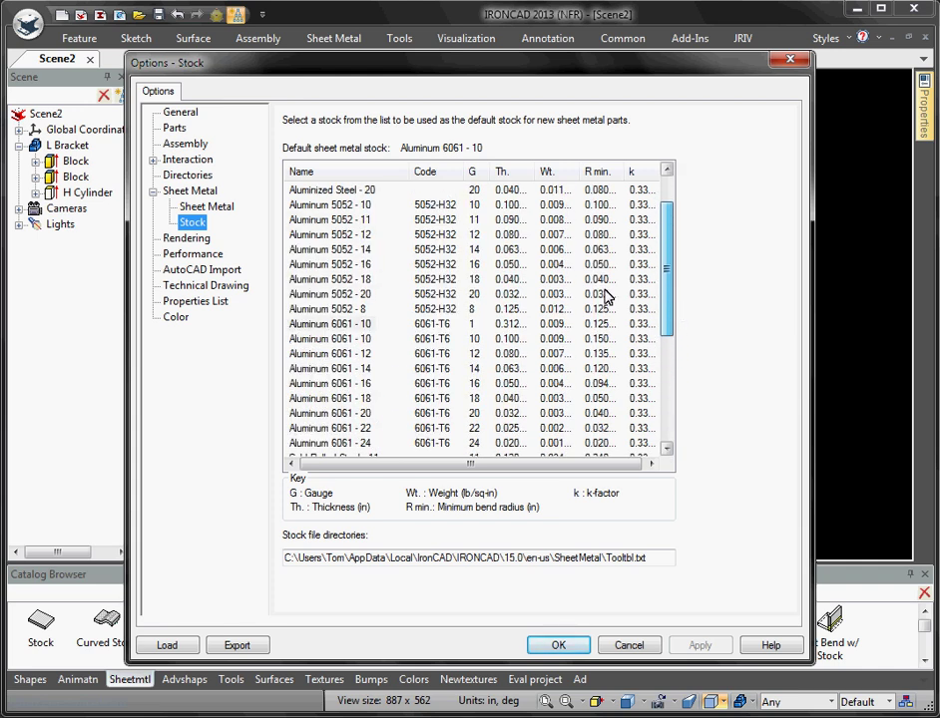
click(433, 248)
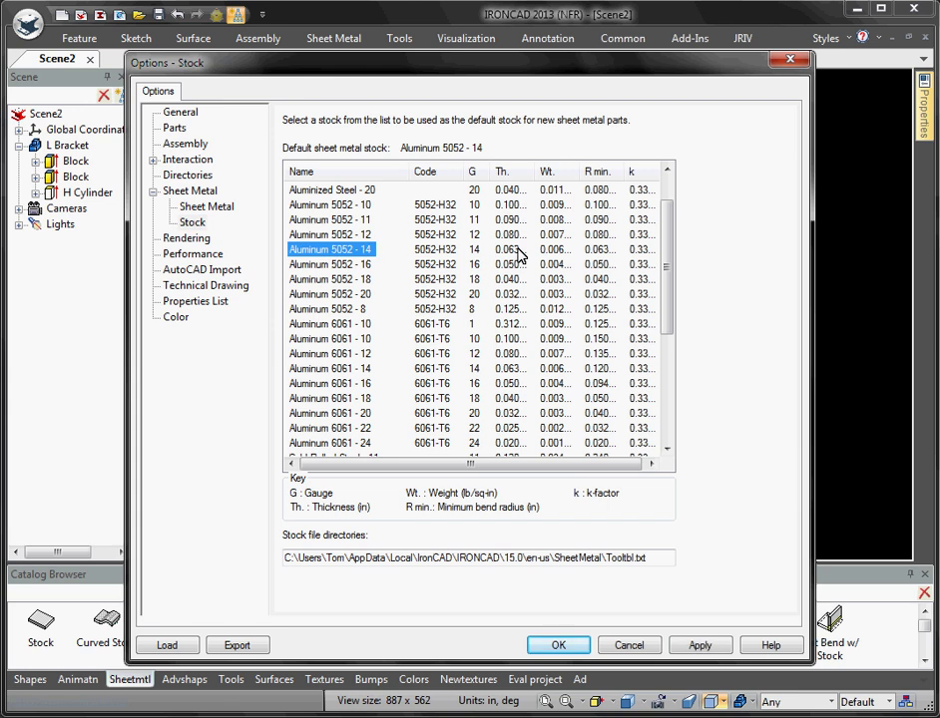
click(551, 647)
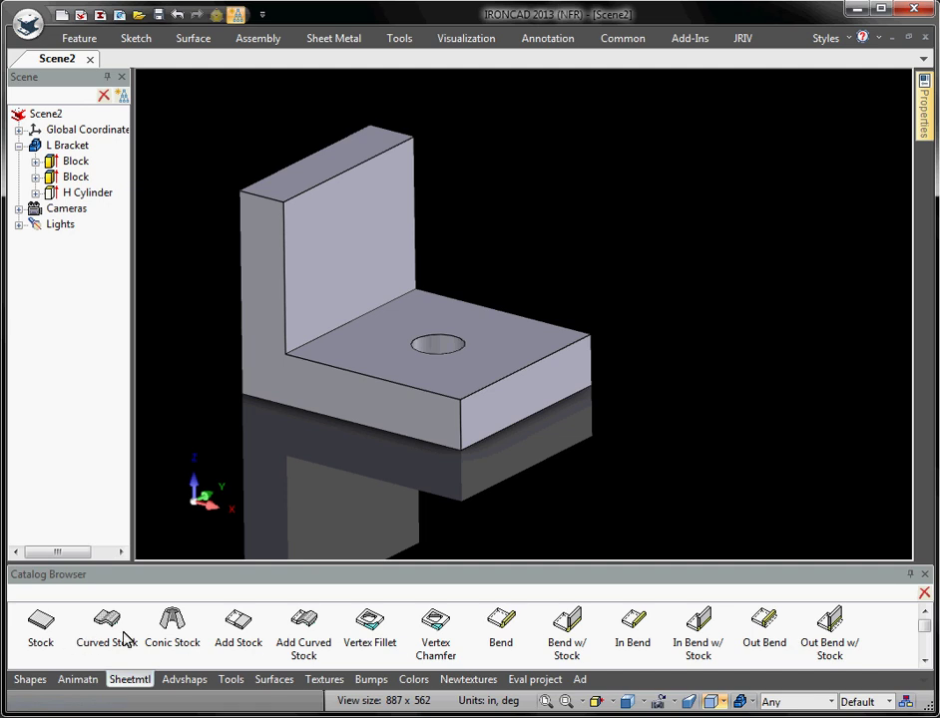
Step: Place a sheet metal Stock part on the base's top face so that it covers the whole face
click(39, 621)
drag(65, 633, 442, 375)
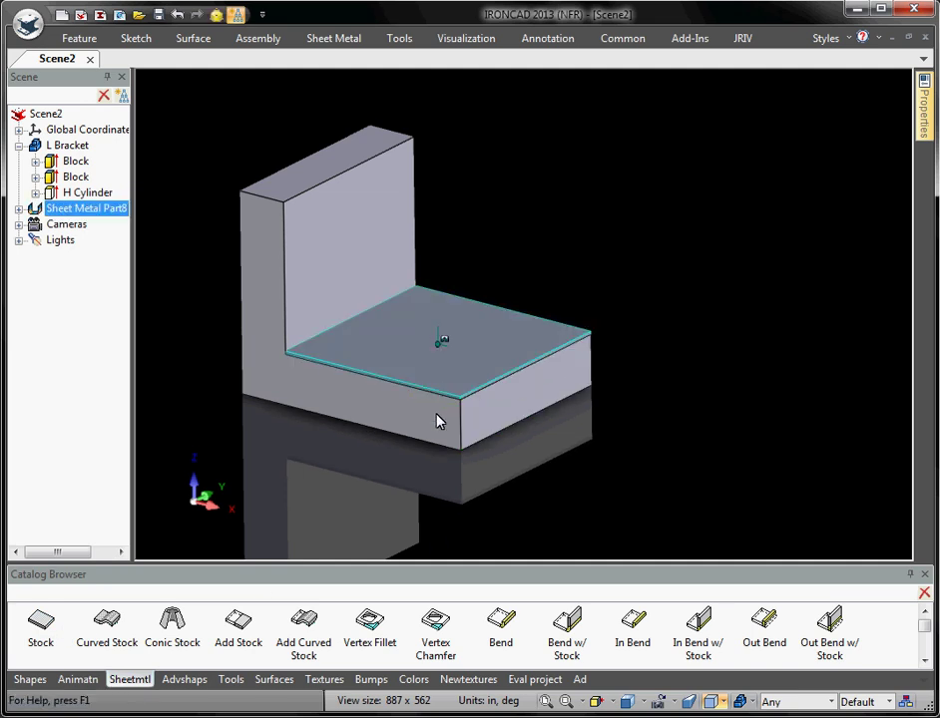
mouse_move(477, 409)
middle_down()
mouse_move(457, 340)
mouse_move(475, 397)
middle_up()
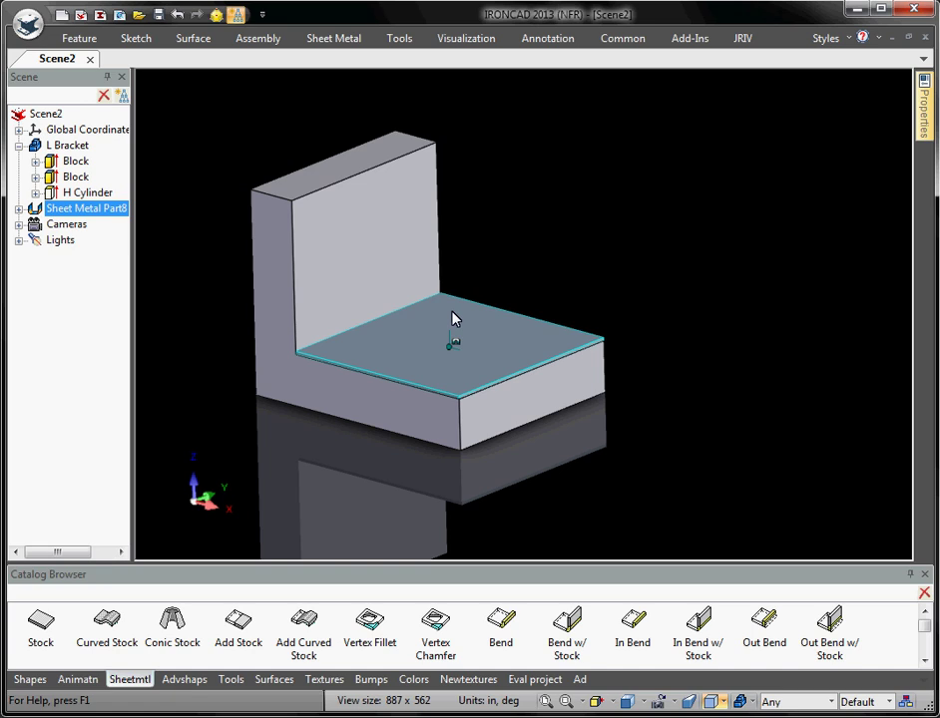
click(589, 325)
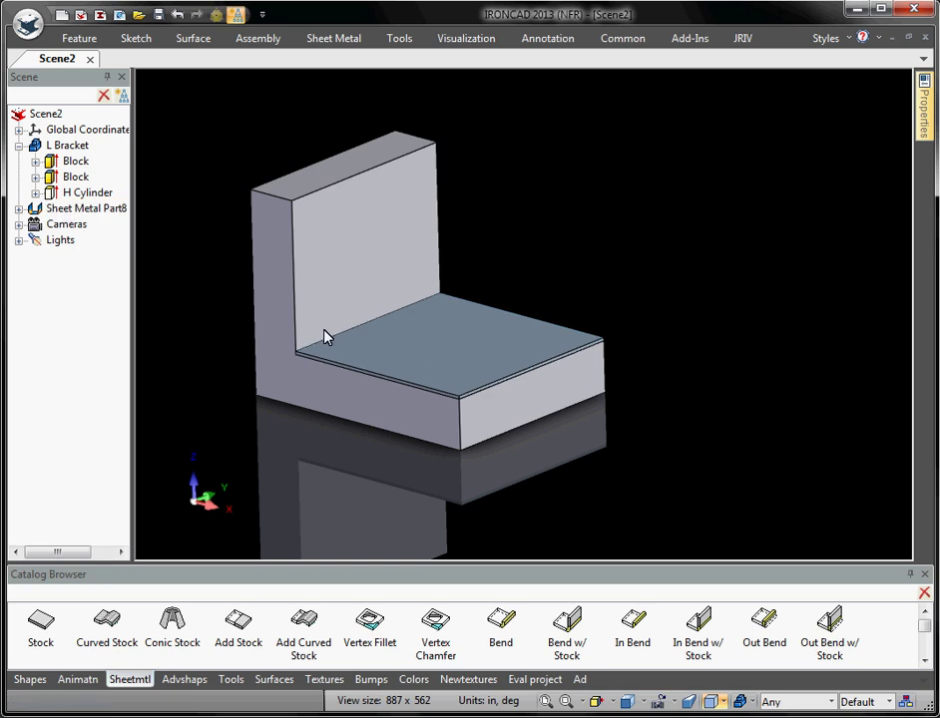
Step: Select the sheet metal stock at part and shape level to examine its edge handles, and view the bracket from below
click(377, 349)
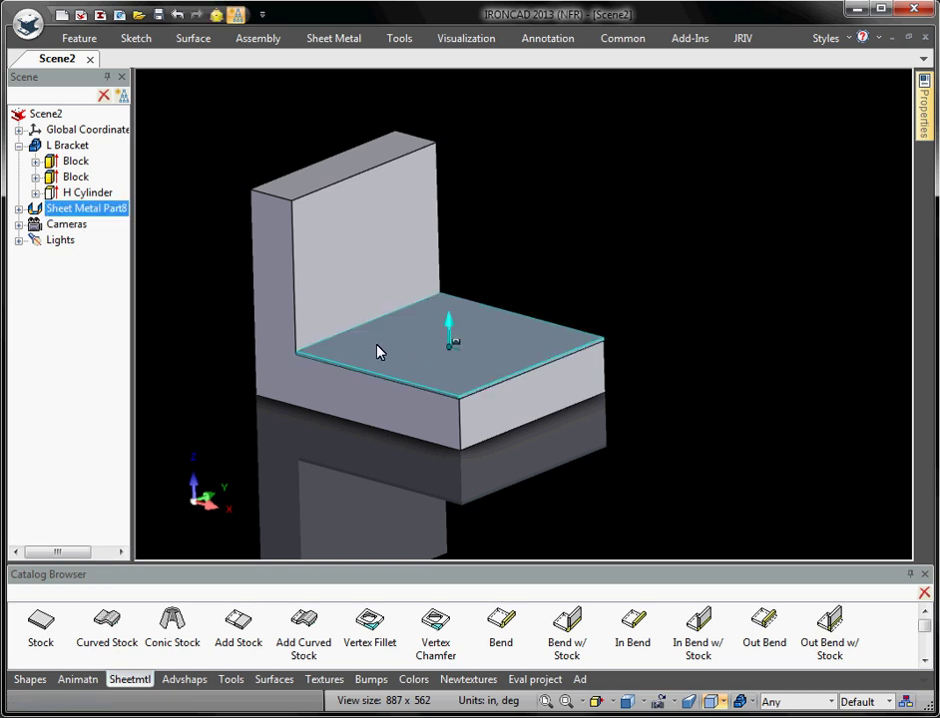
click(377, 351)
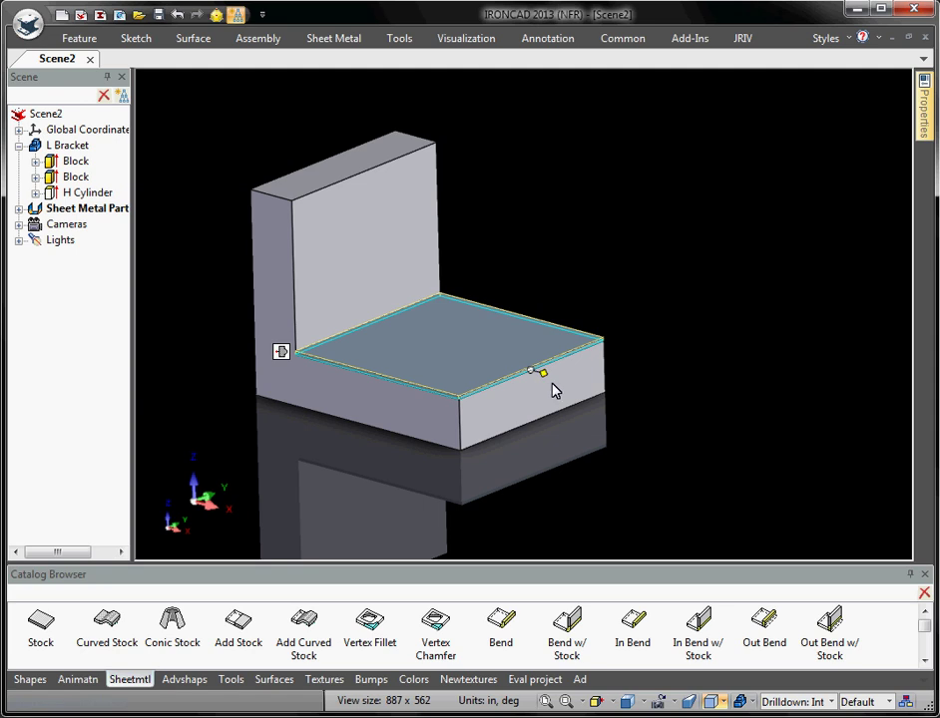
middle_drag(516, 406, 558, 377)
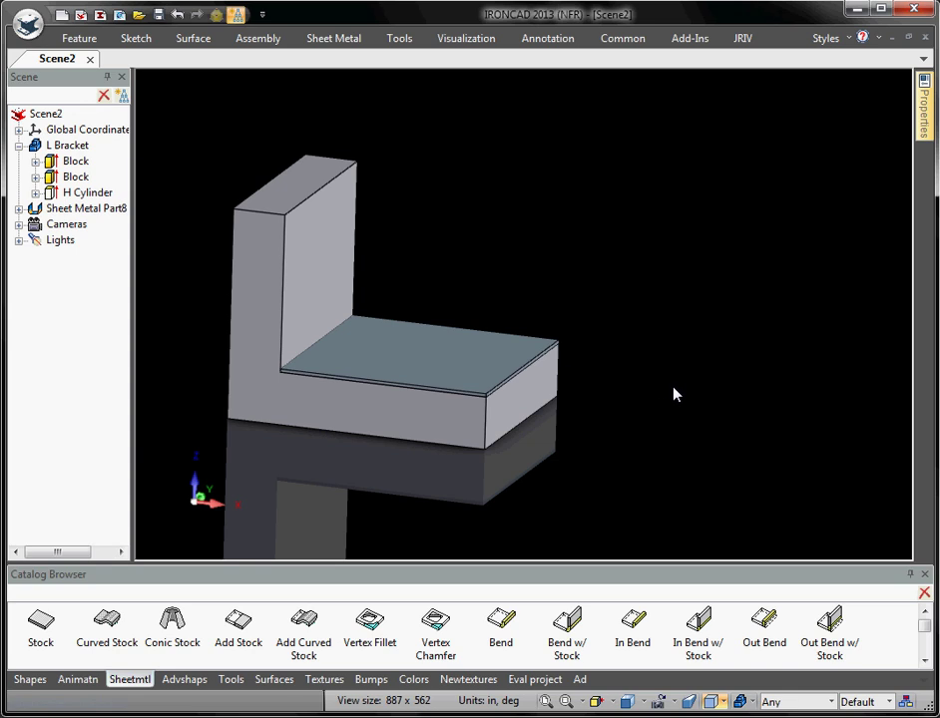
click(448, 372)
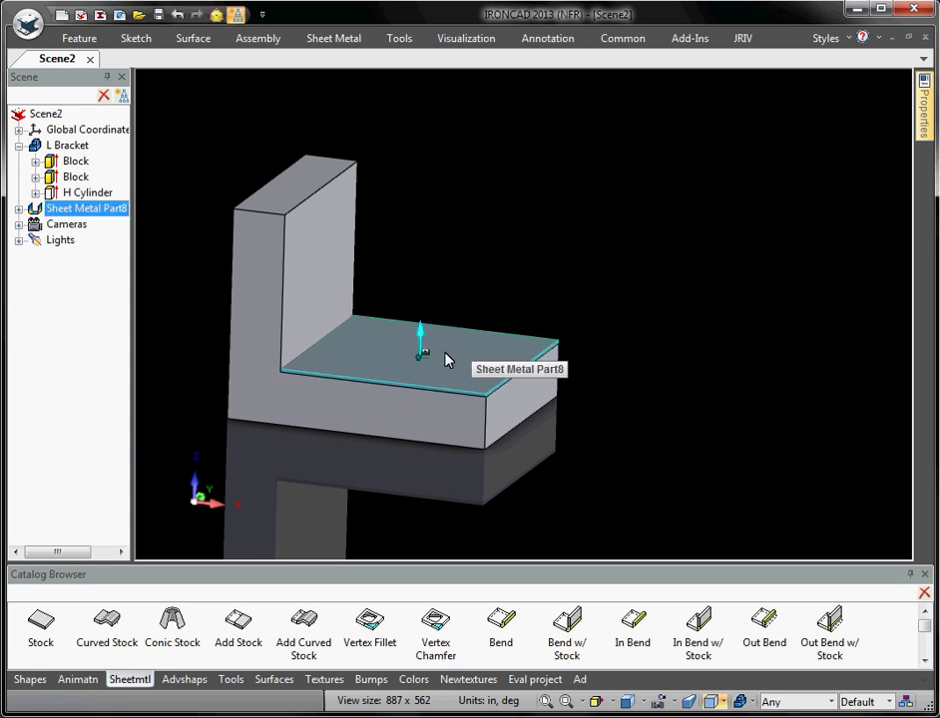
click(444, 361)
middle_drag(394, 320, 566, 318)
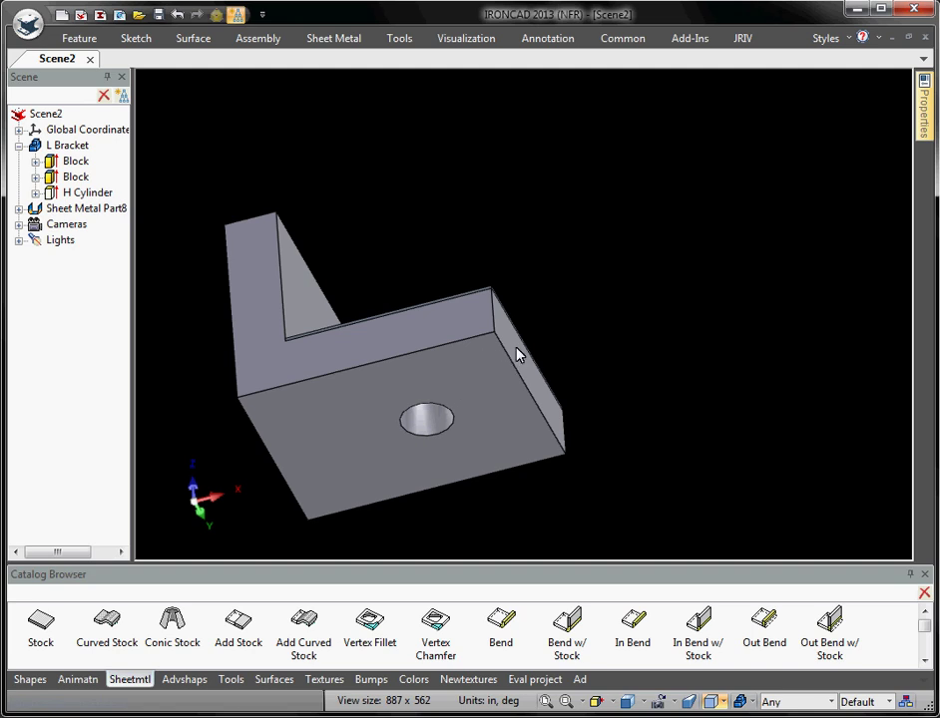
Step: Select the base block of the L Bracket at shape level and set its sizebox length to 5-.5 in
click(486, 396)
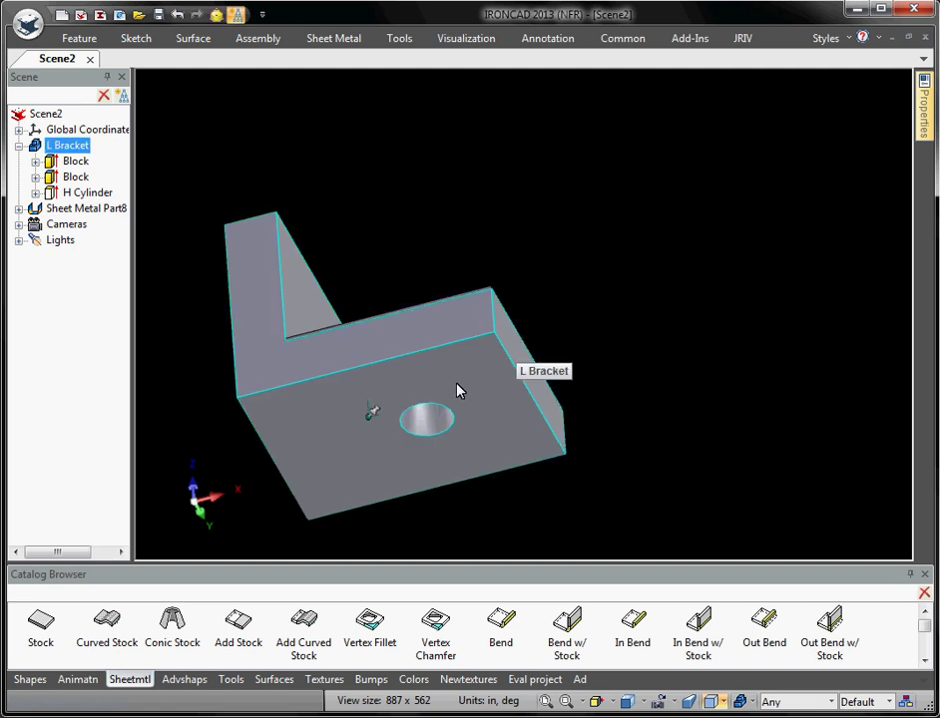
click(457, 389)
middle_drag(368, 433, 388, 369)
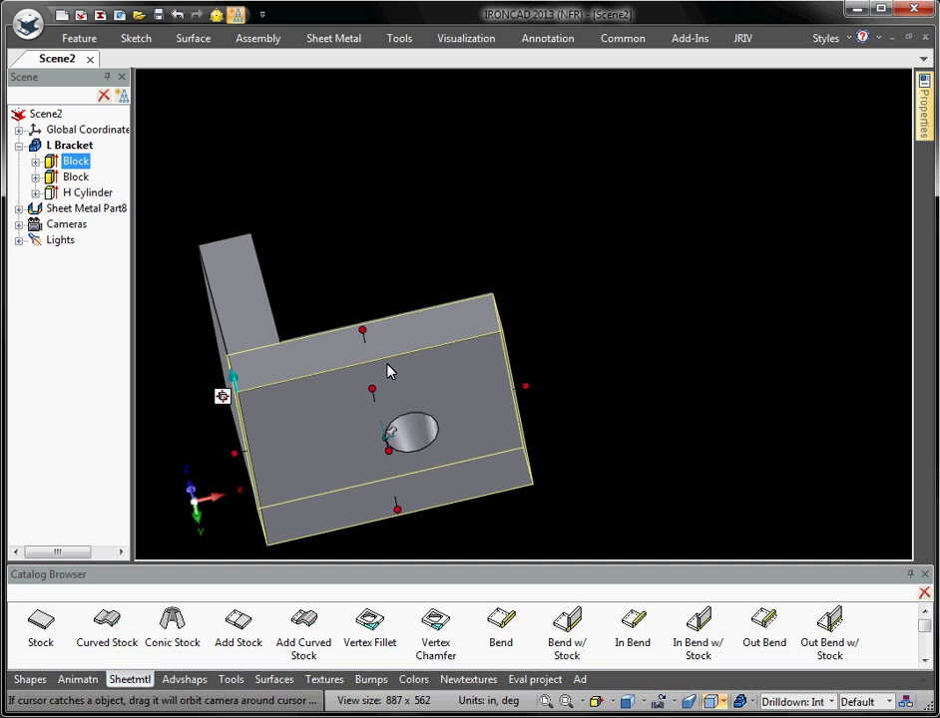
right_click(528, 388)
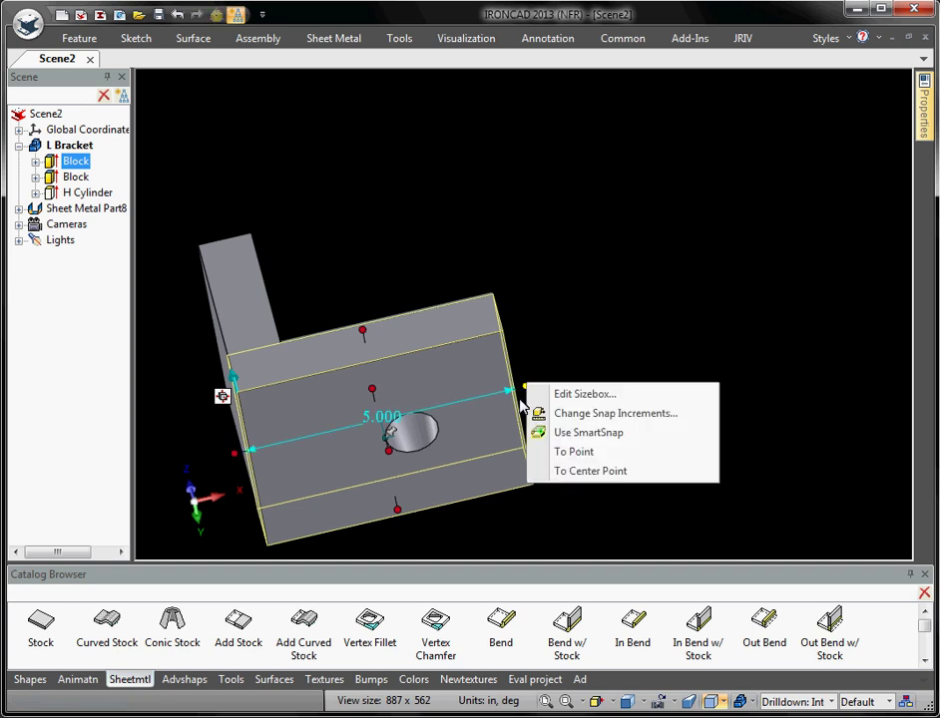
click(577, 395)
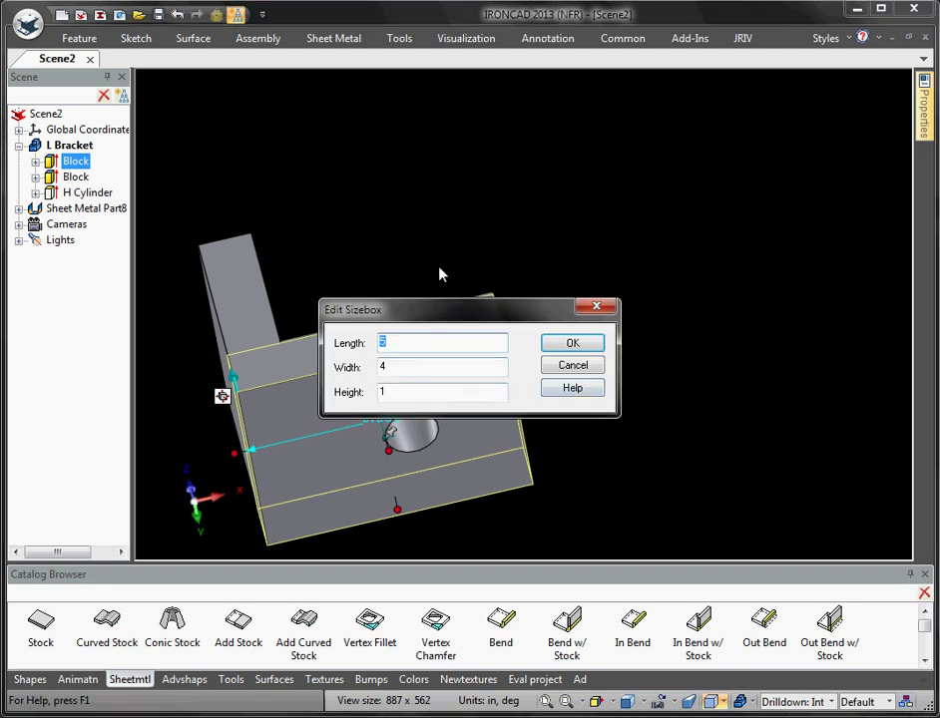
drag(437, 267, 425, 187)
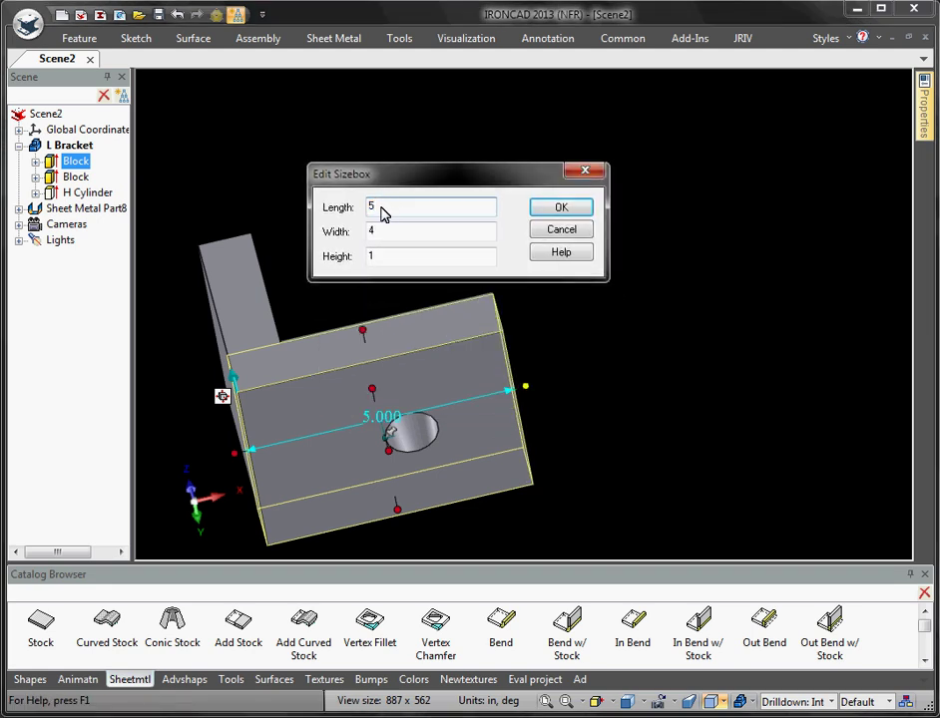
click(382, 213)
text(-.5)
click(539, 209)
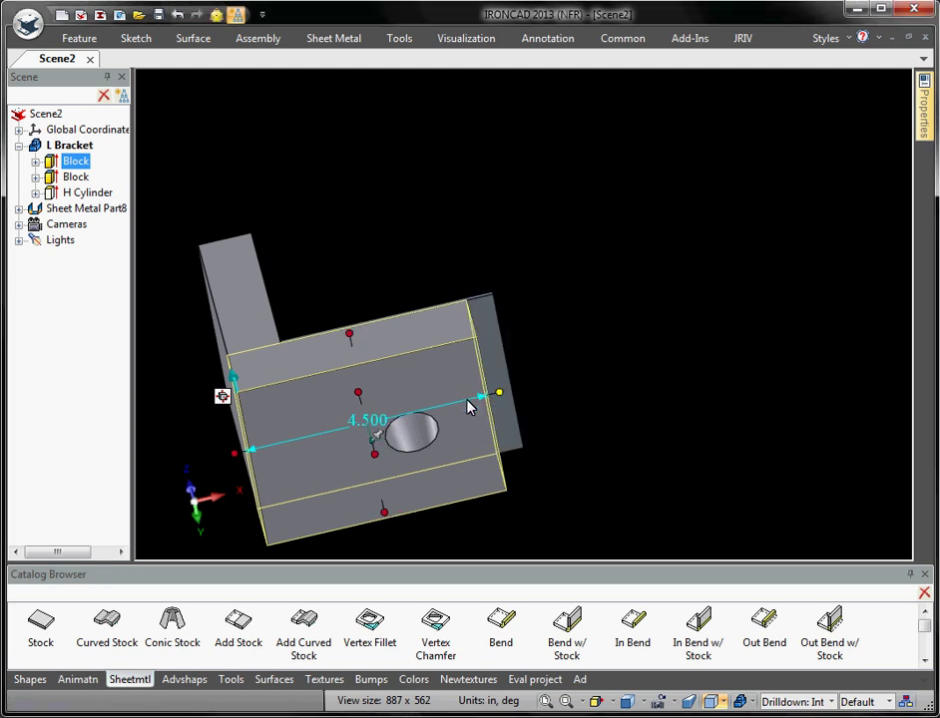
middle_drag(469, 407, 439, 494)
click(636, 428)
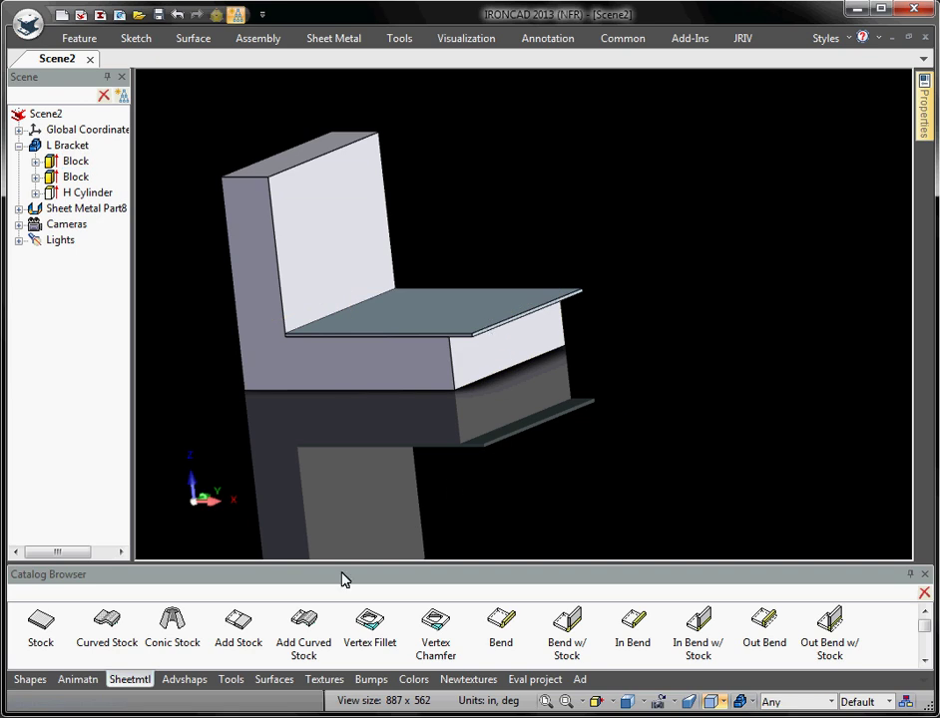
Step: Add a downward bend with stock along the sheet metal's overhanging front edge and extend its flange down past the base's front face
click(493, 344)
click(623, 486)
scroll(534, 397, up, 3)
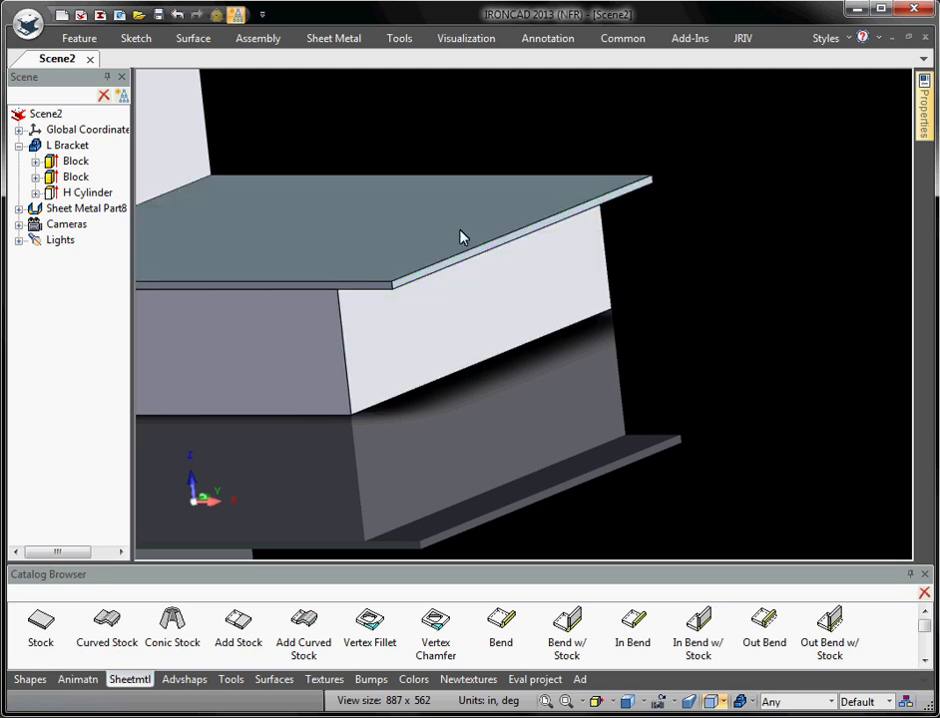
drag(468, 267, 469, 269)
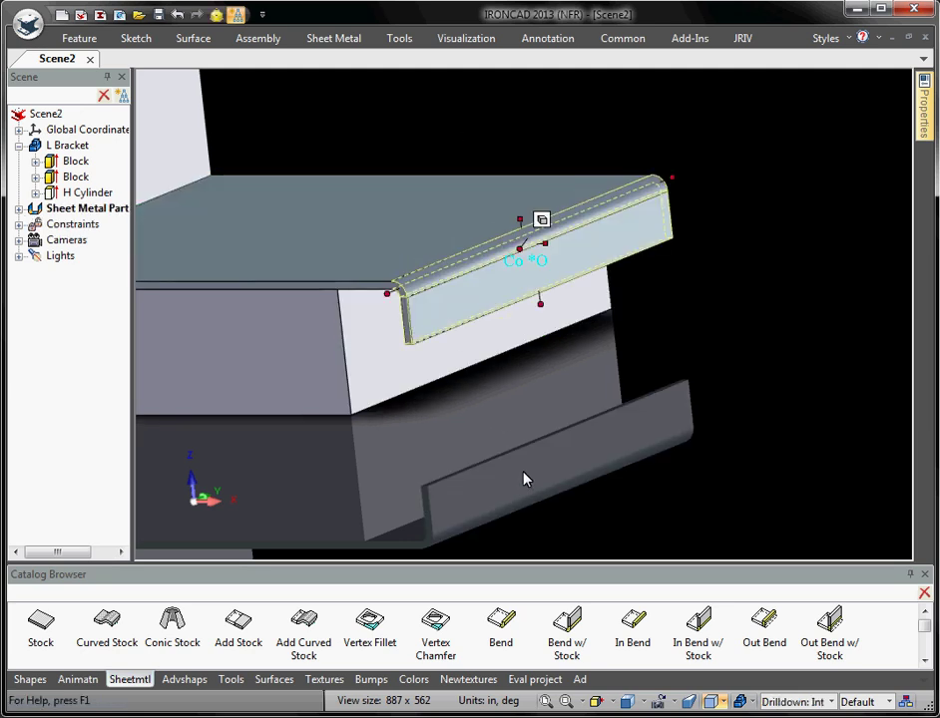
drag(540, 312, 497, 447)
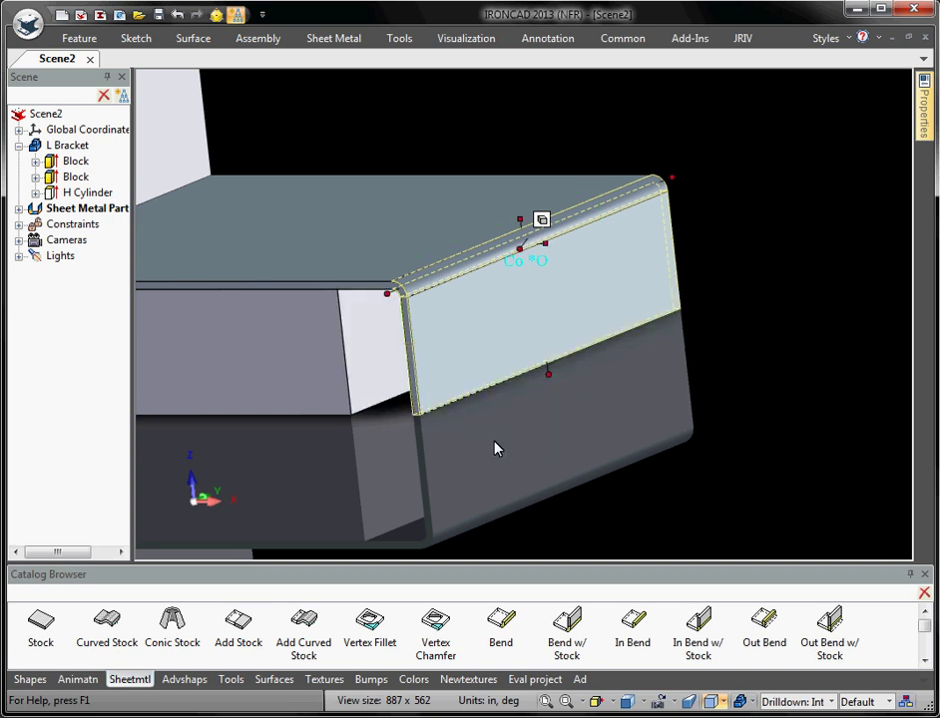
Step: Add a second bend on the flange's lower edge and extend its stock back underneath the bracket's base
middle_drag(597, 396, 630, 412)
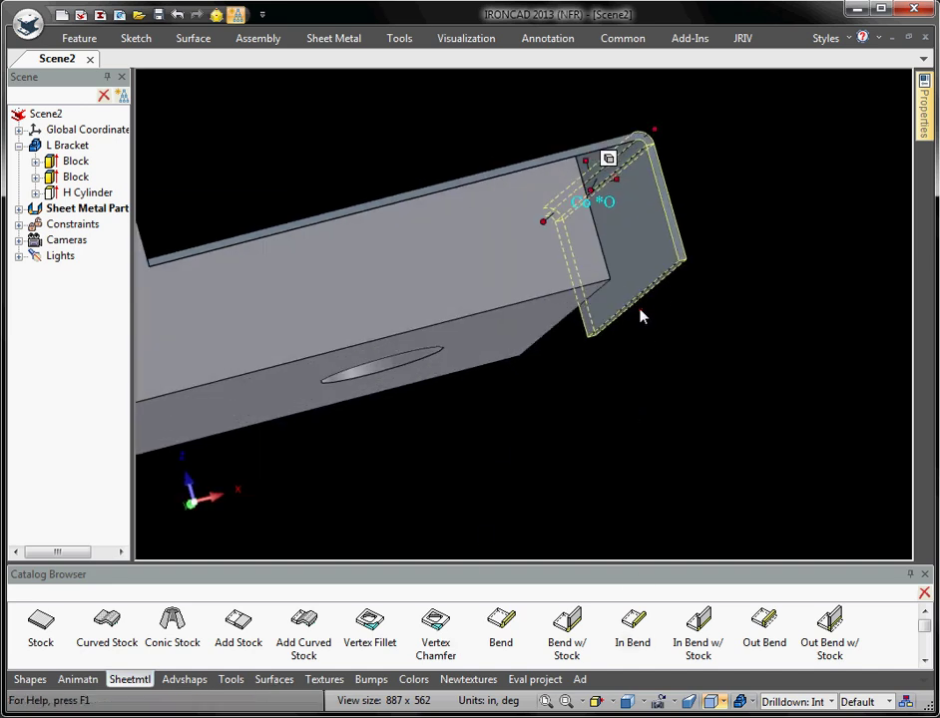
drag(641, 302, 466, 403)
middle_drag(618, 475, 531, 459)
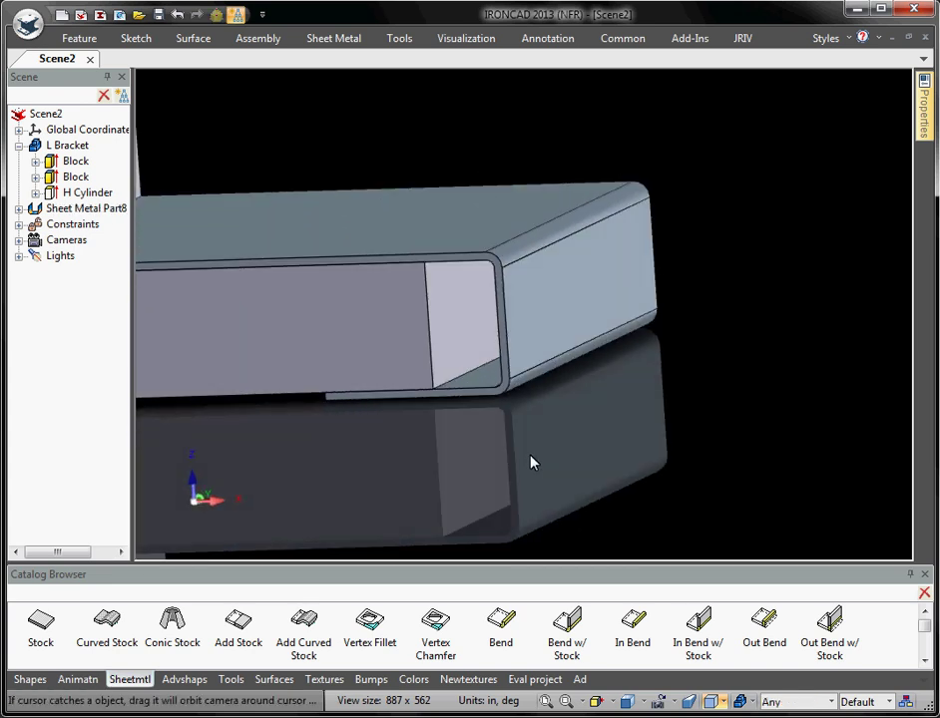
scroll(529, 458, up, 3)
scroll(528, 458, down, 3)
scroll(628, 331, down, 3)
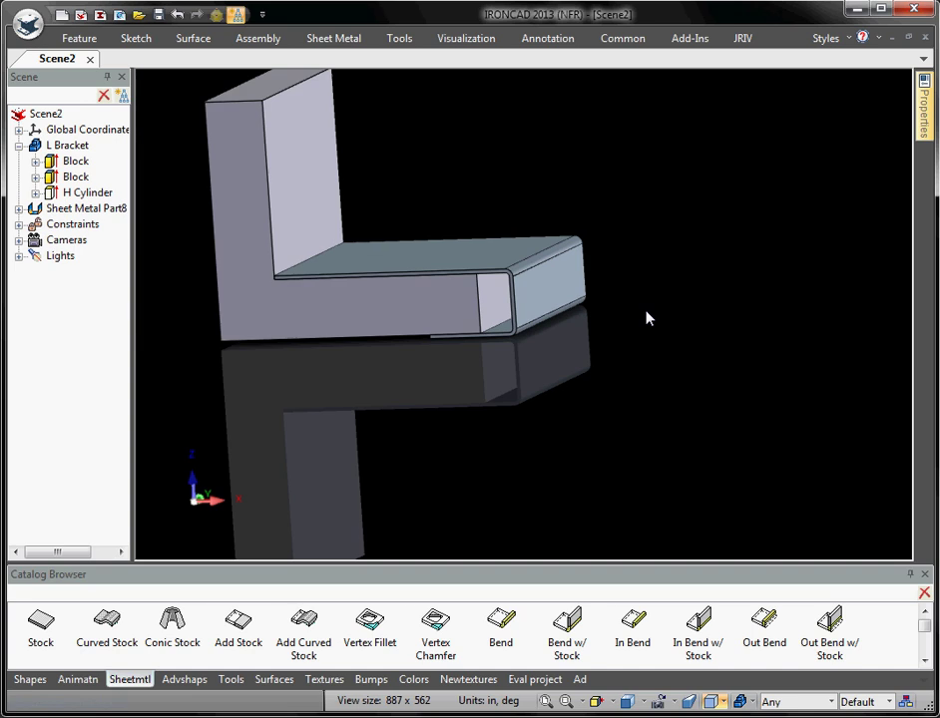
middle_drag(647, 317, 434, 391)
middle_drag(429, 466, 371, 405)
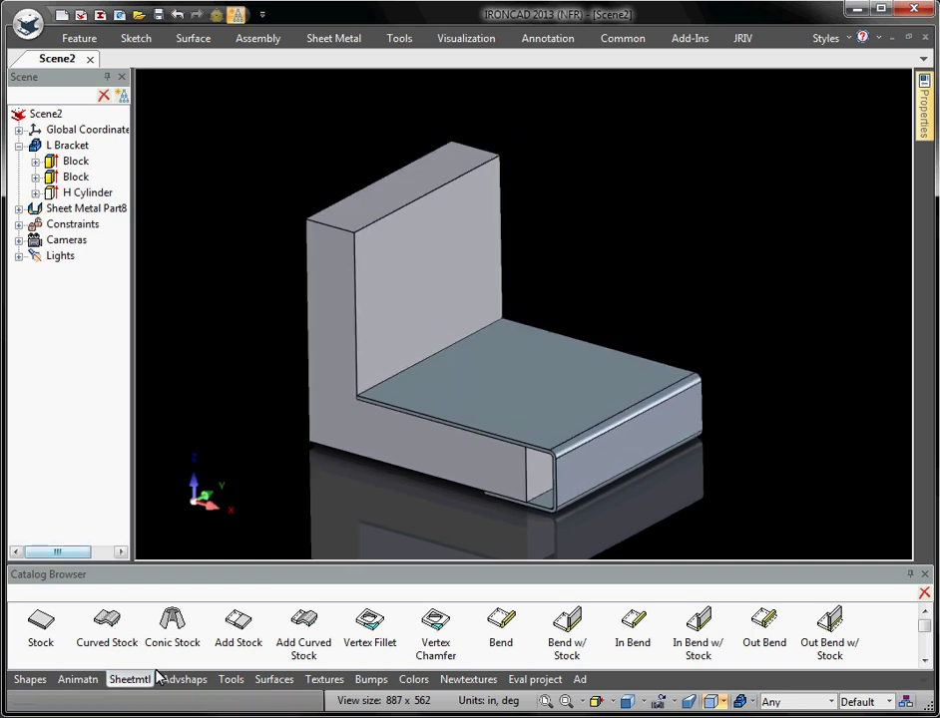
Step: Cut a hole in the sheet metal's top face with an H Cylinder from the Shapes catalog, centred over the bracket's hole
click(28, 680)
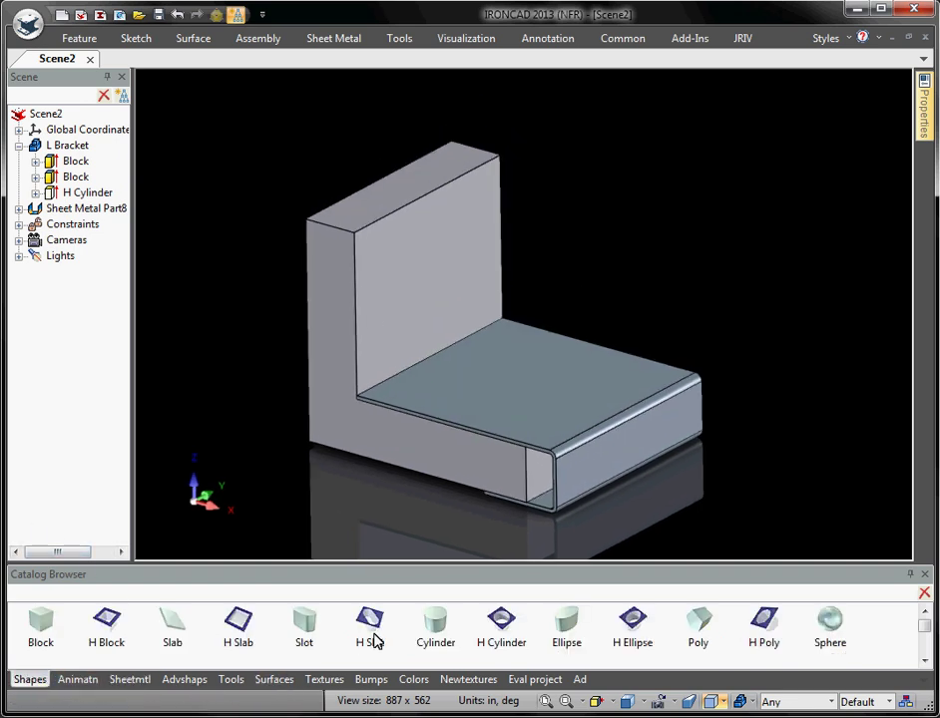
drag(532, 388, 529, 390)
middle_drag(563, 420, 578, 404)
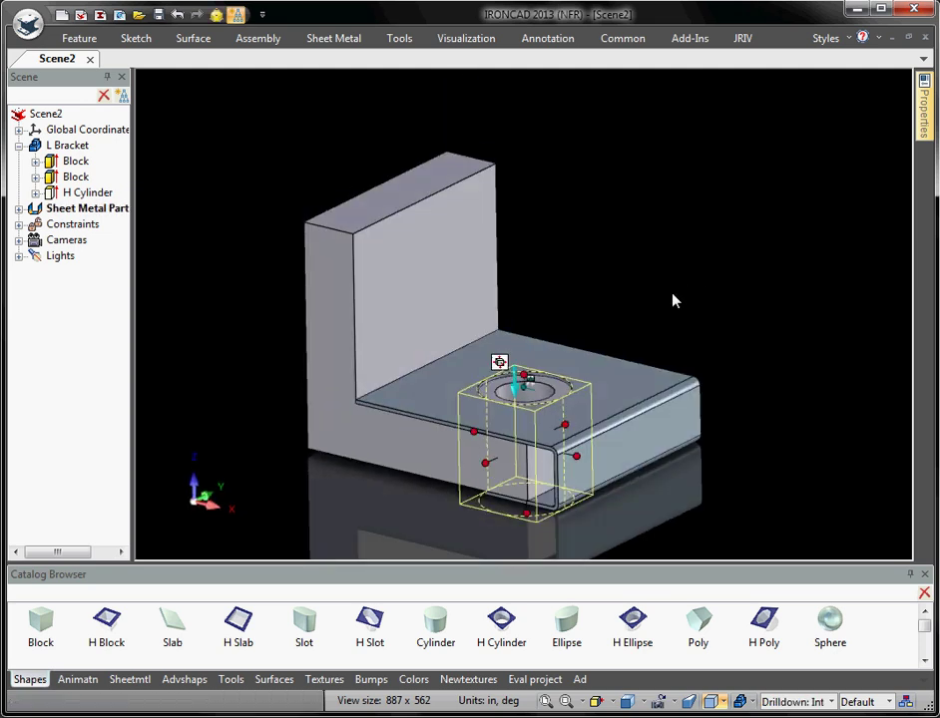
click(657, 325)
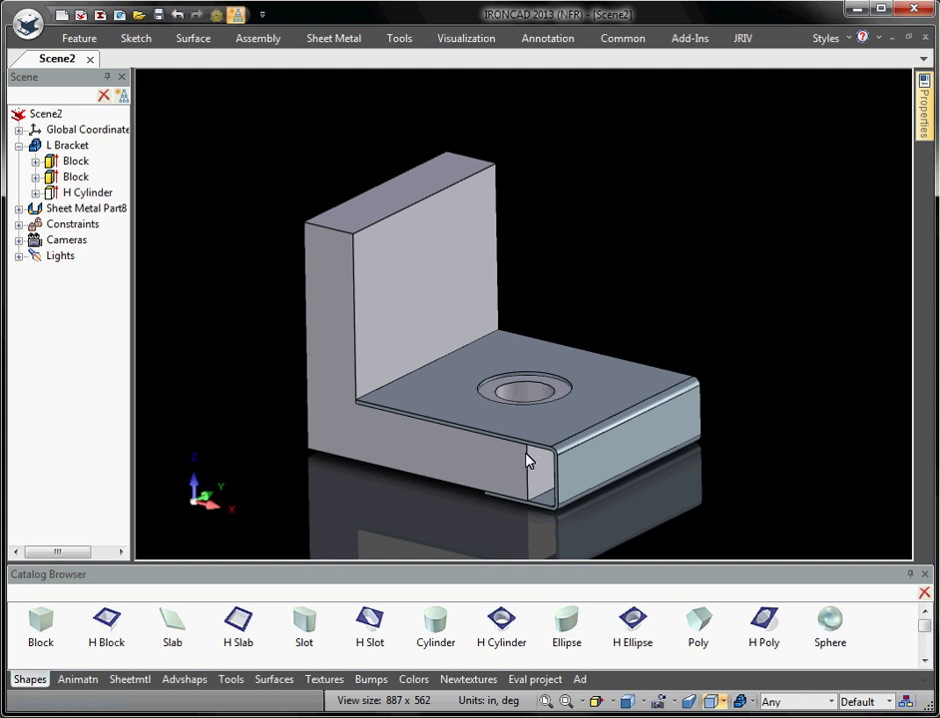
Step: Place a Cylinder from the Shapes catalog at the centre of the bracket's hole, dropping it as a separate part
middle_drag(516, 423, 464, 479)
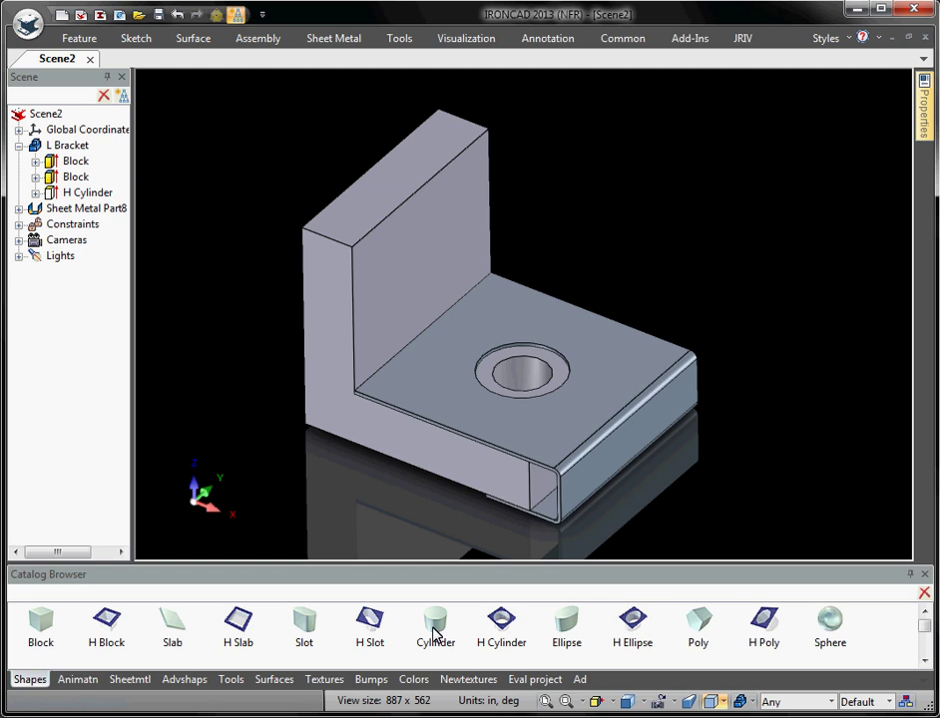
drag(433, 628, 522, 372)
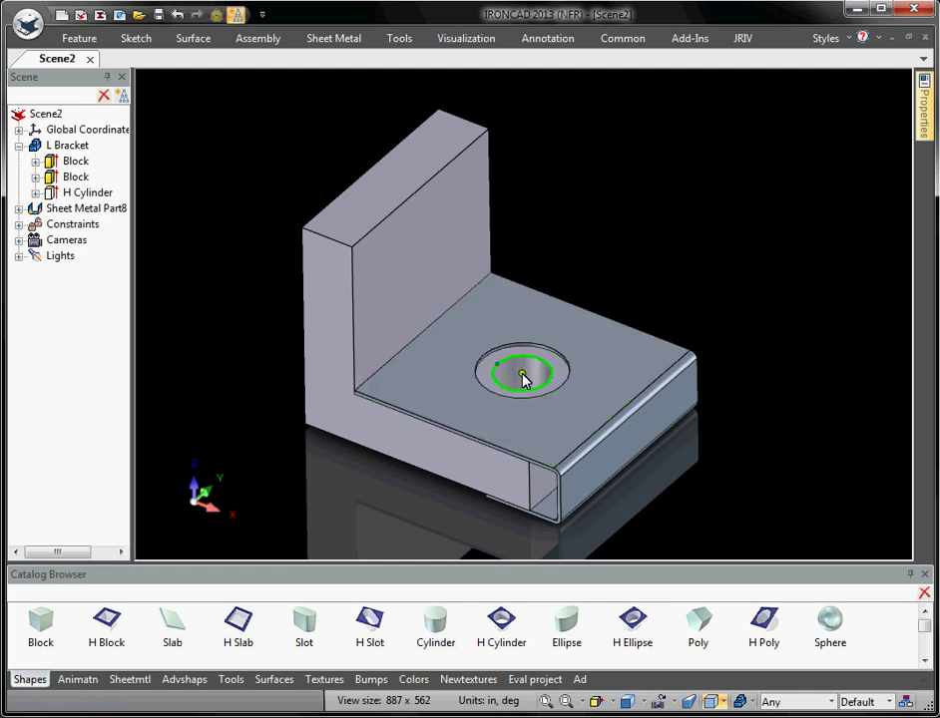
right_drag(523, 376, 523, 373)
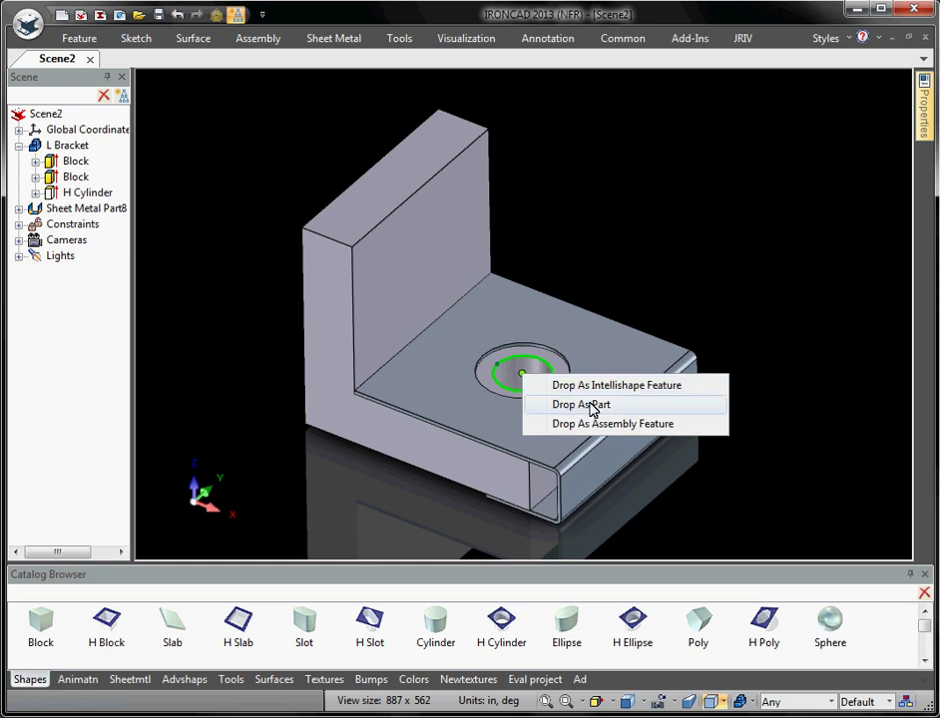
click(592, 405)
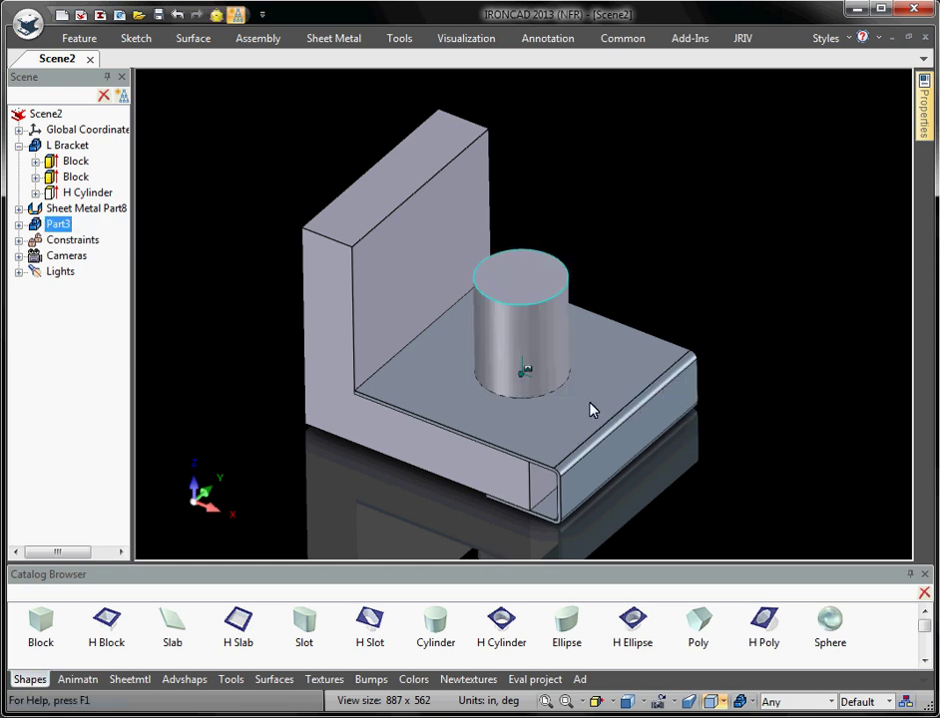
Step: Rename the new cylinder part to Rod and collapse the L Bracket's feature list in the scene tree
click(66, 225)
text(Rod)
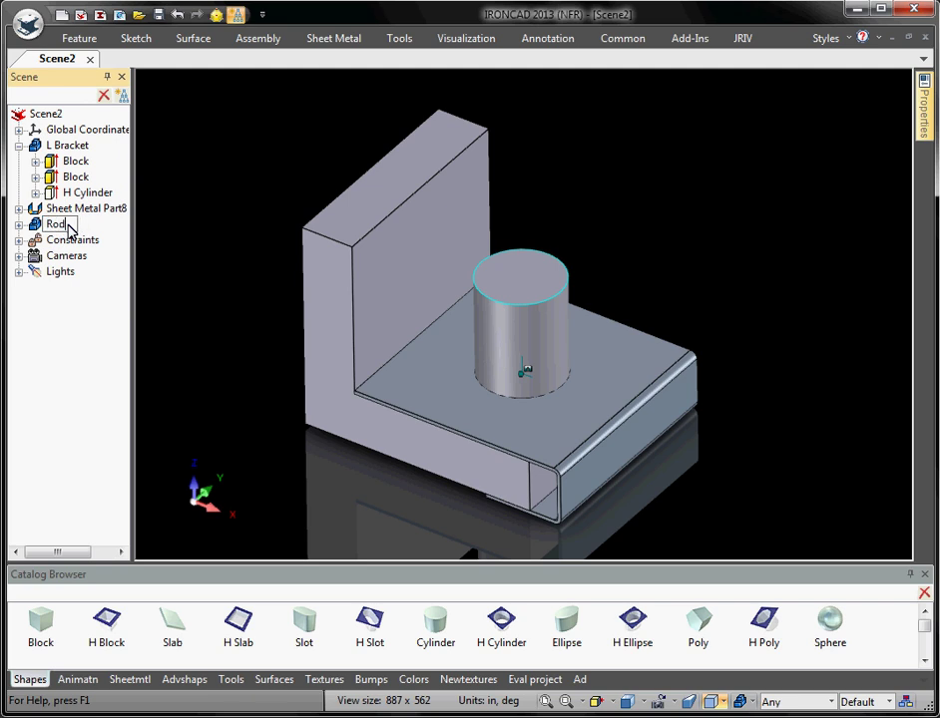
key(Return)
click(160, 221)
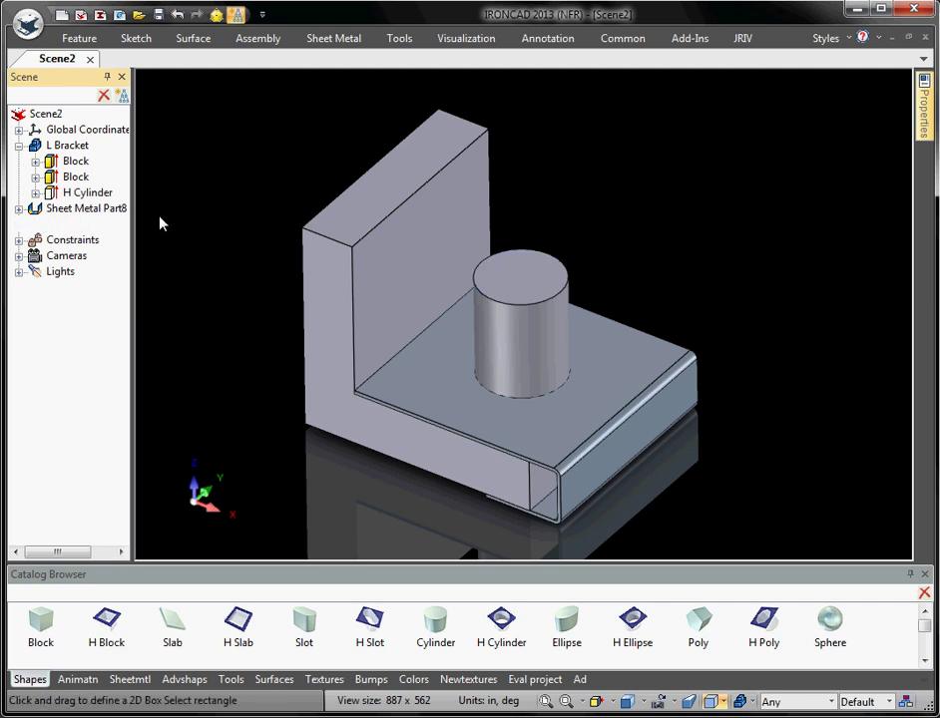
click(18, 145)
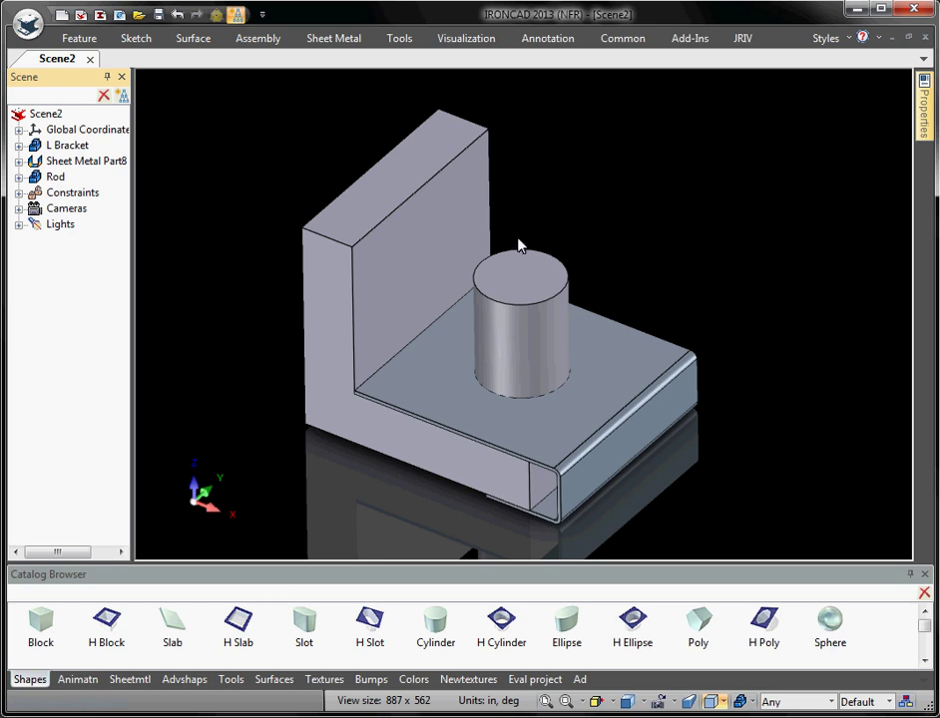
Step: Apply the Shiny Yellow surface to the rod and Shiny Teal to the L Bracket from the Surfaces catalog
click(269, 682)
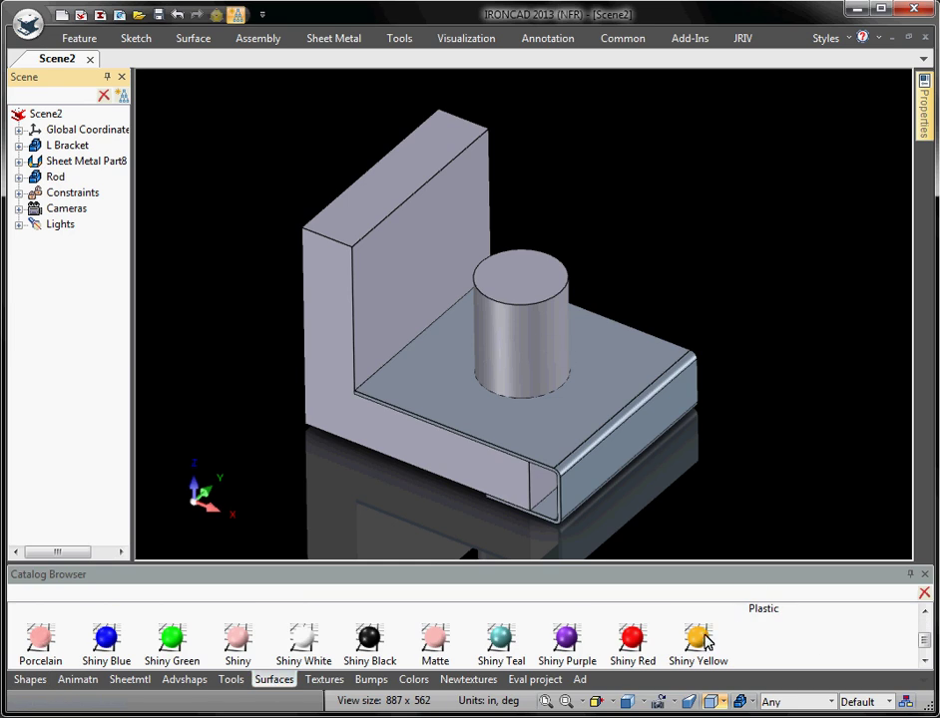
click(545, 340)
click(644, 523)
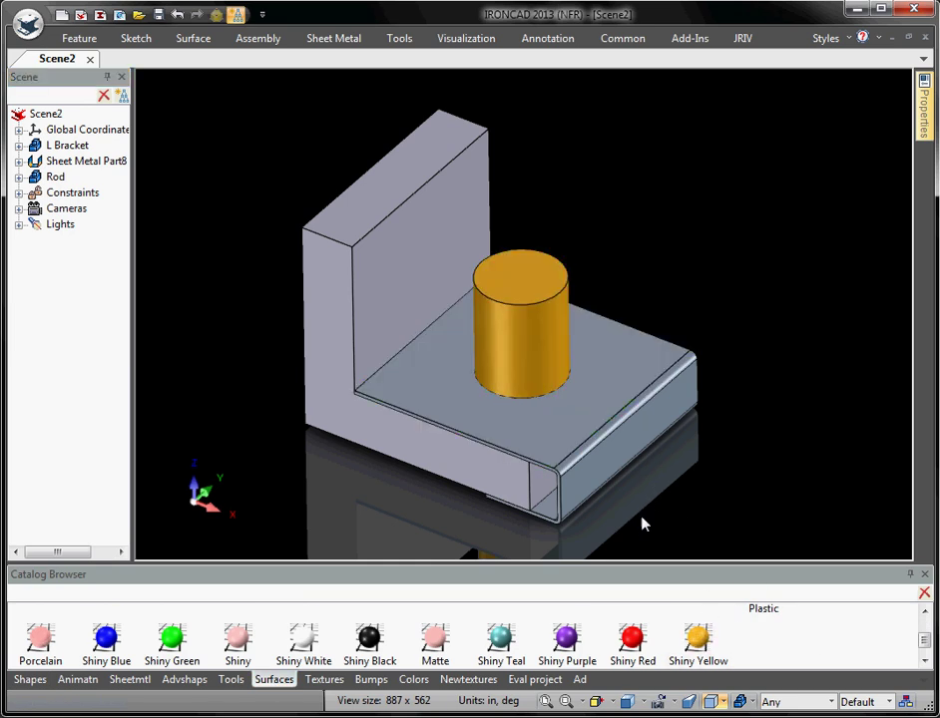
click(313, 431)
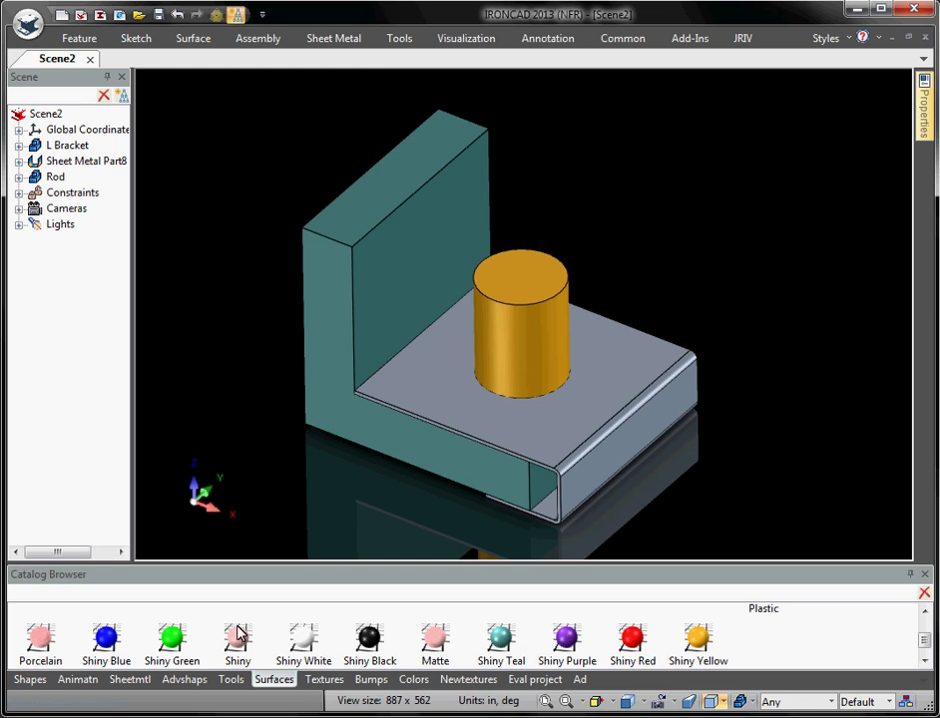
Step: Give the sheet metal part Orange Plastic and the rod a brass-coloured finish, and return the L Bracket to Shiny Teal
scroll(270, 639, down, 1)
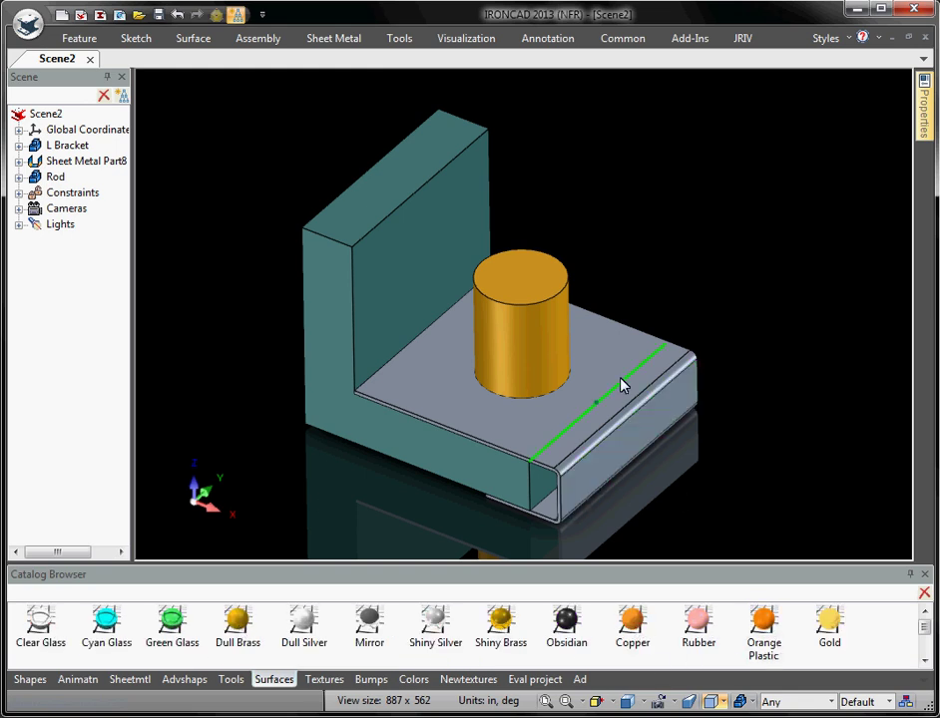
drag(621, 384, 654, 402)
drag(756, 636, 605, 475)
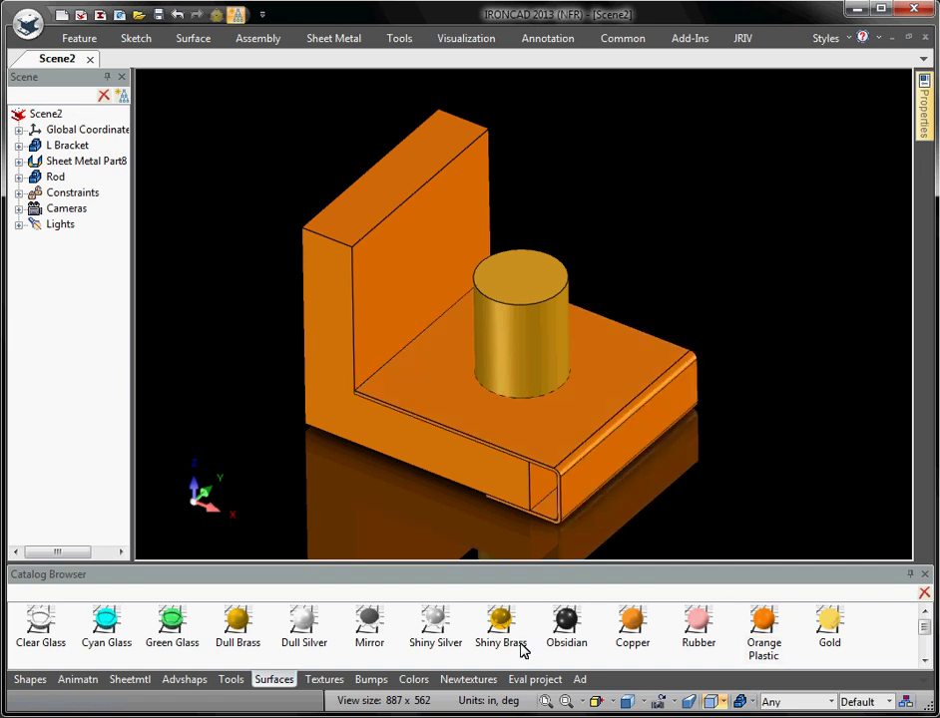
scroll(520, 639, down, 2)
drag(518, 626, 493, 474)
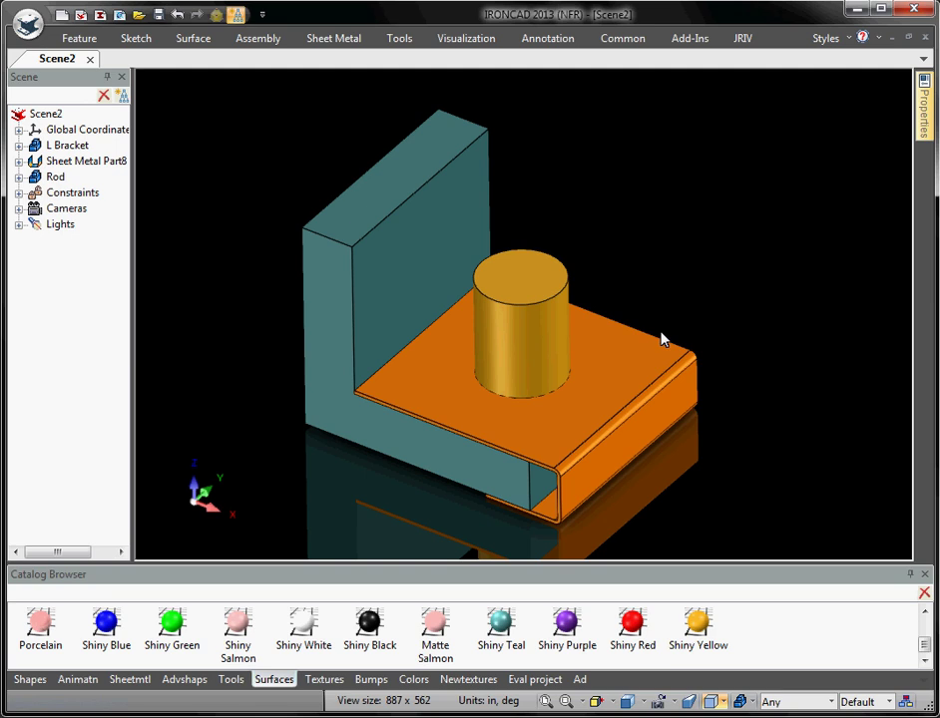
mouse_move(539, 251)
middle_down()
mouse_move(539, 216)
mouse_move(495, 274)
mouse_move(544, 266)
middle_up()
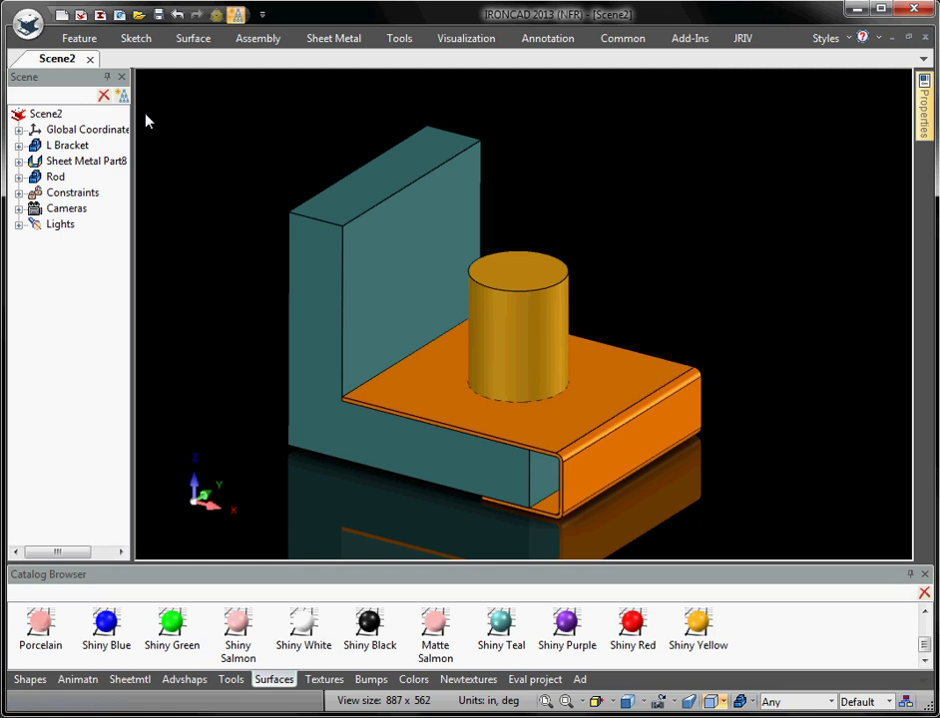
Step: Enable Shadow Map in the scene's realistic settings and move the dynamic frame setting fully to High Quality
right_click(595, 138)
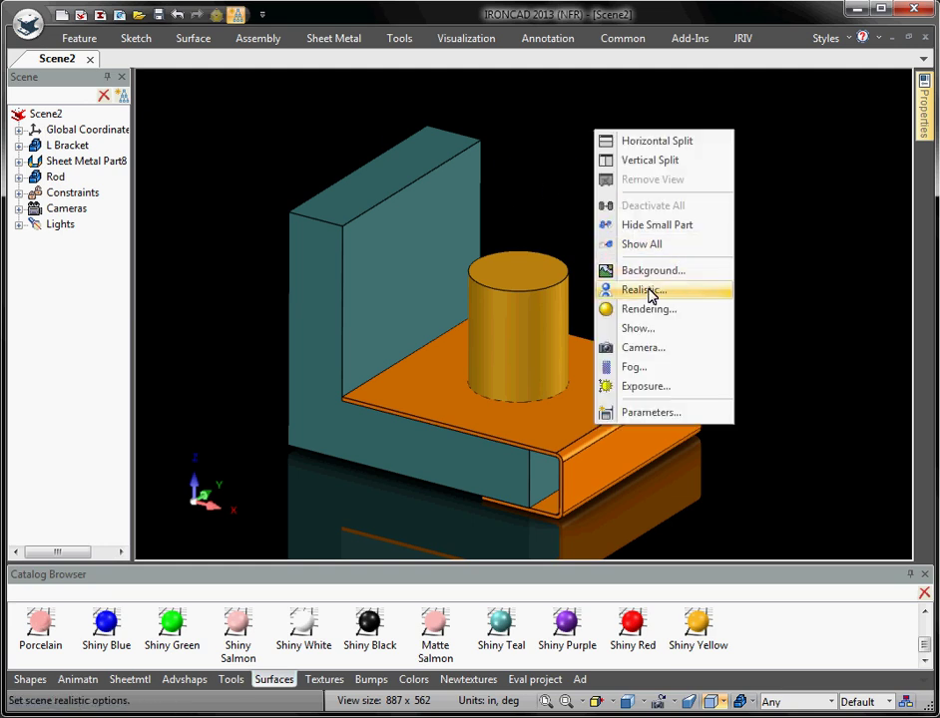
click(651, 293)
click(377, 319)
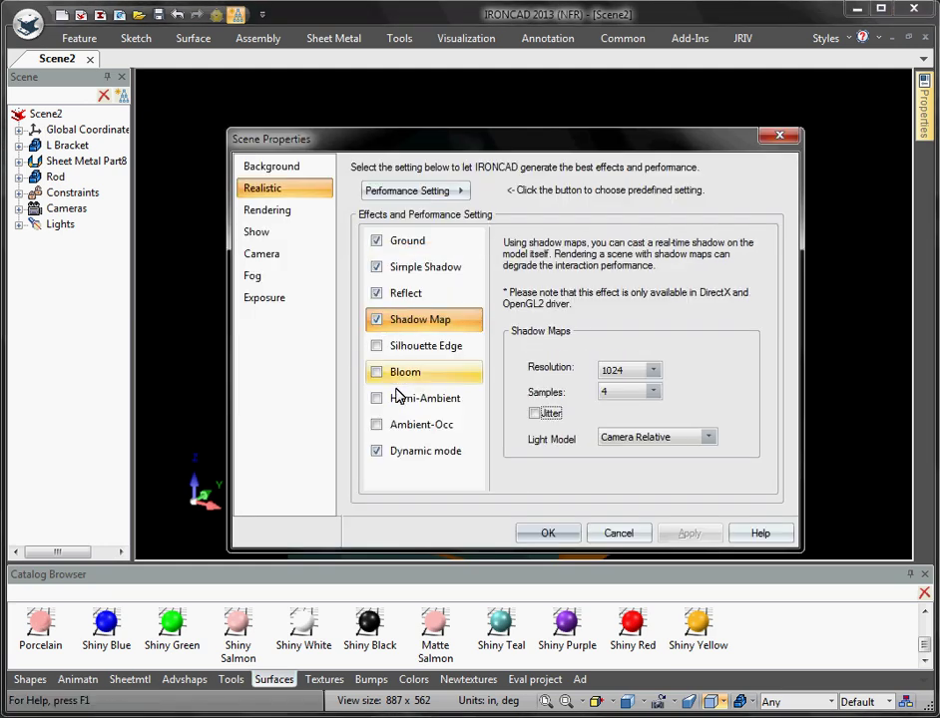
click(417, 454)
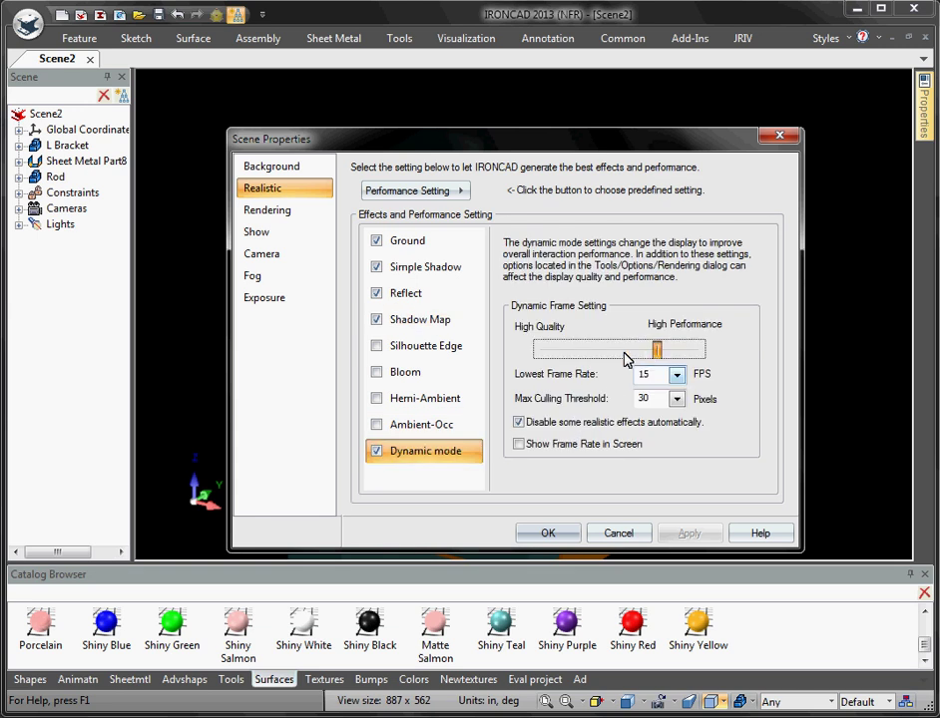
drag(658, 350, 516, 364)
click(540, 536)
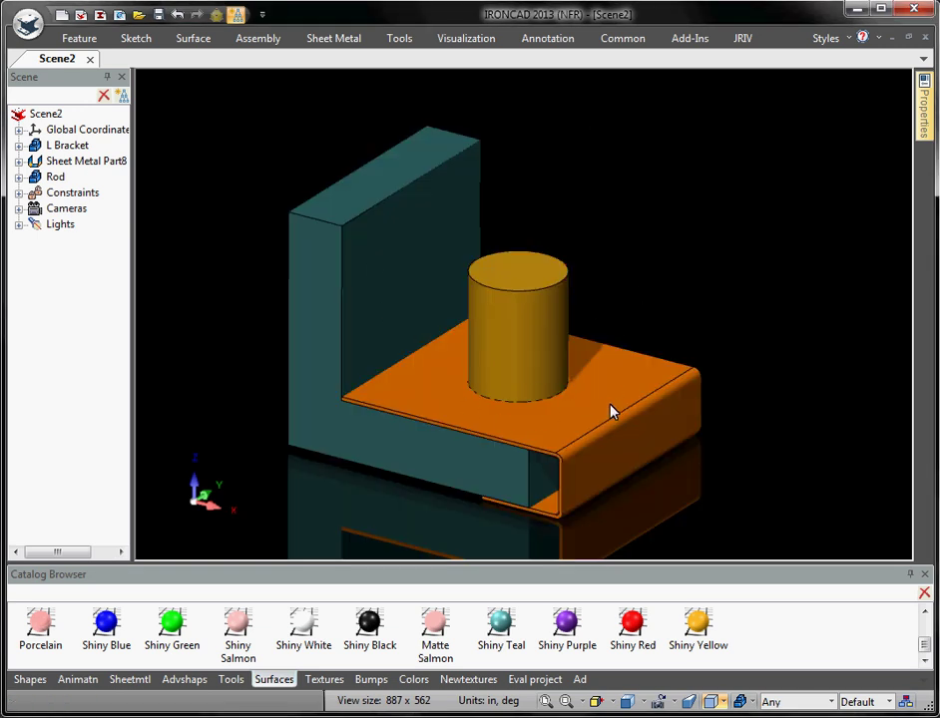
Step: Examine the shadows and reflections on the bracket, sheet metal and rod from several viewing angles
middle_drag(612, 412, 690, 341)
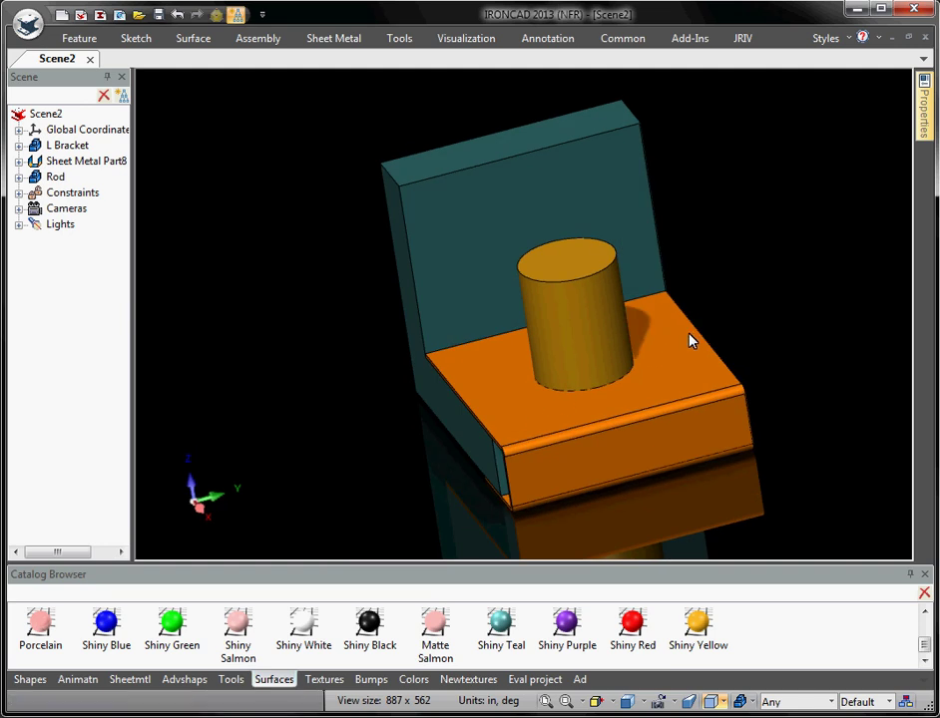
mouse_move(740, 384)
middle_down()
mouse_move(797, 374)
mouse_move(818, 309)
mouse_move(786, 285)
mouse_move(773, 363)
mouse_move(740, 387)
middle_up()
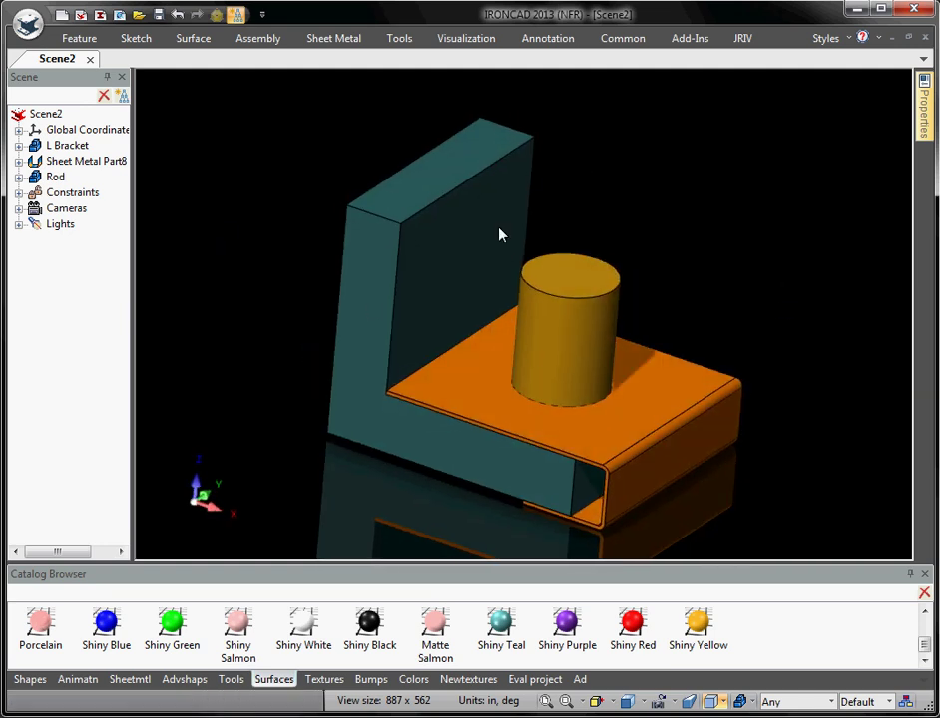
middle_drag(500, 234, 490, 247)
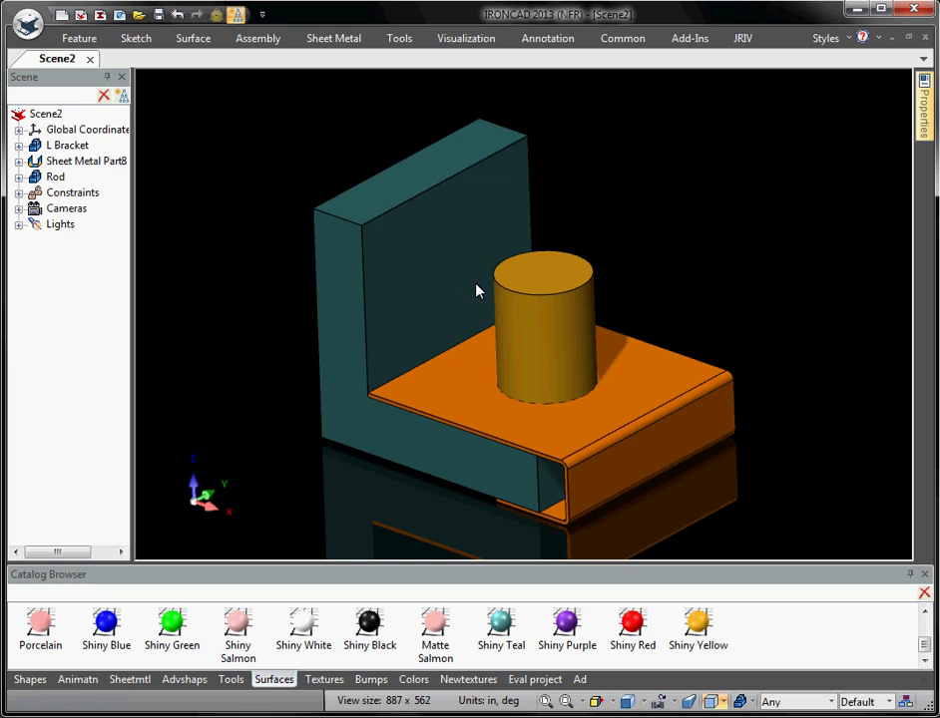
scroll(476, 289, up, 2)
scroll(546, 334, down, 1)
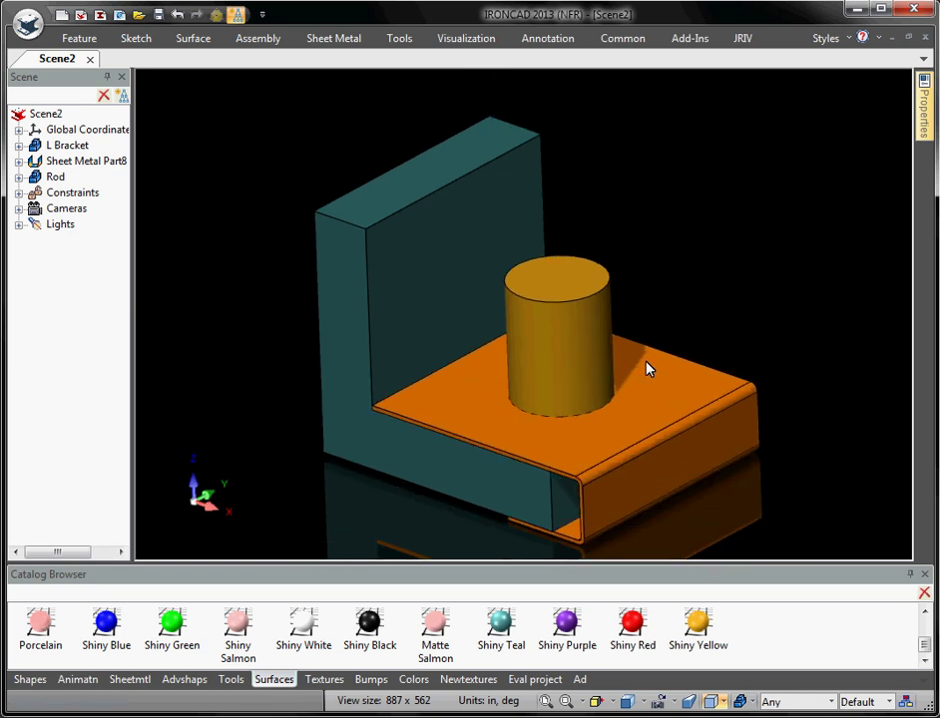
middle_drag(526, 287, 526, 359)
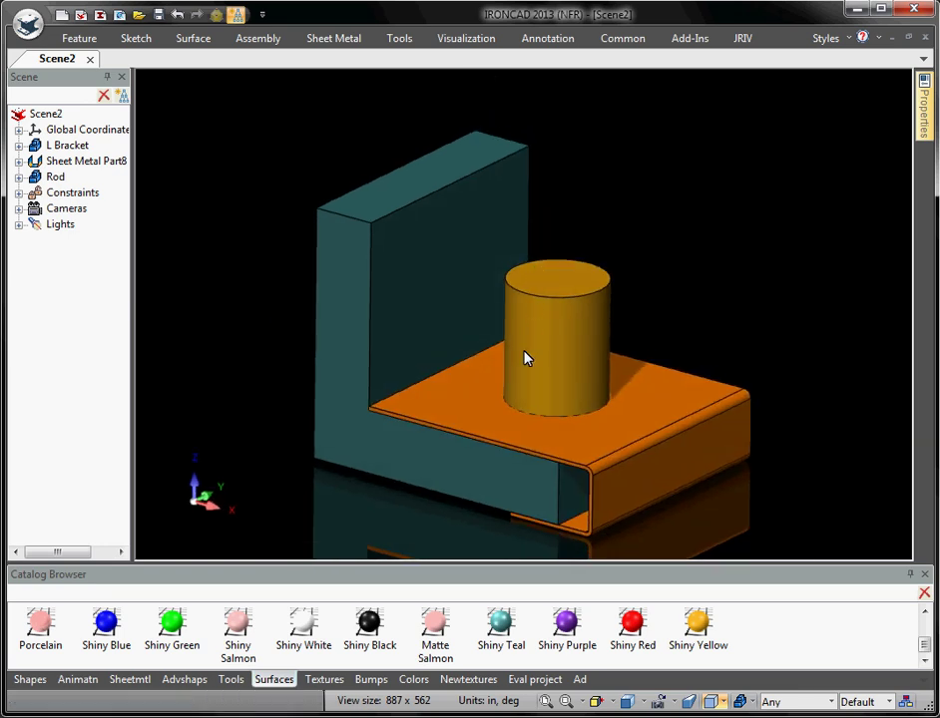
Step: Resize the rod's cylinder shape, trying a diameter of 0.5 in before settling on 1 in
click(549, 345)
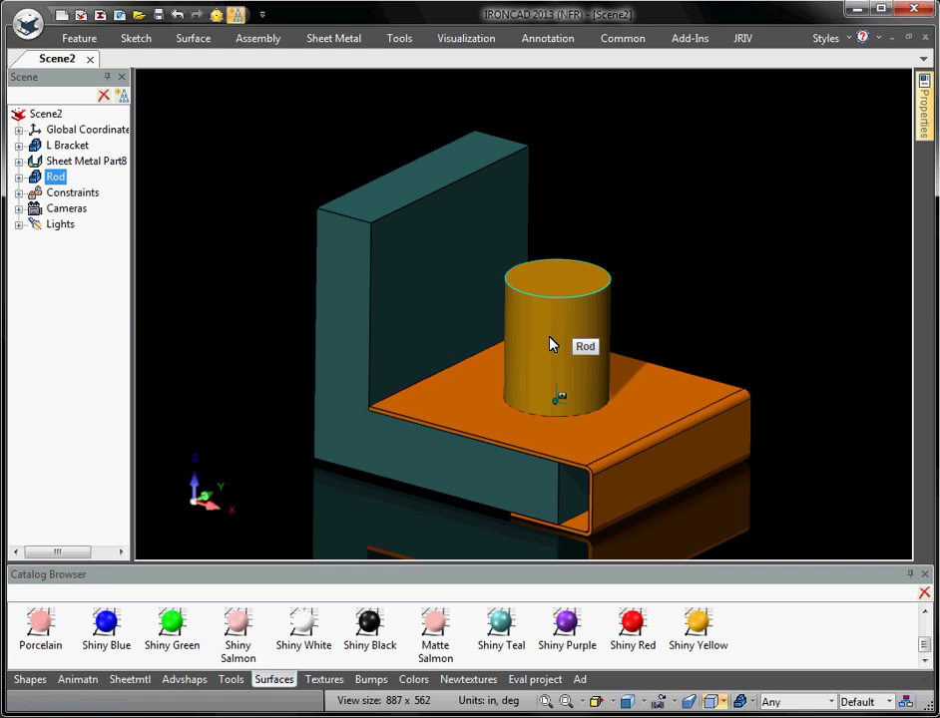
click(550, 343)
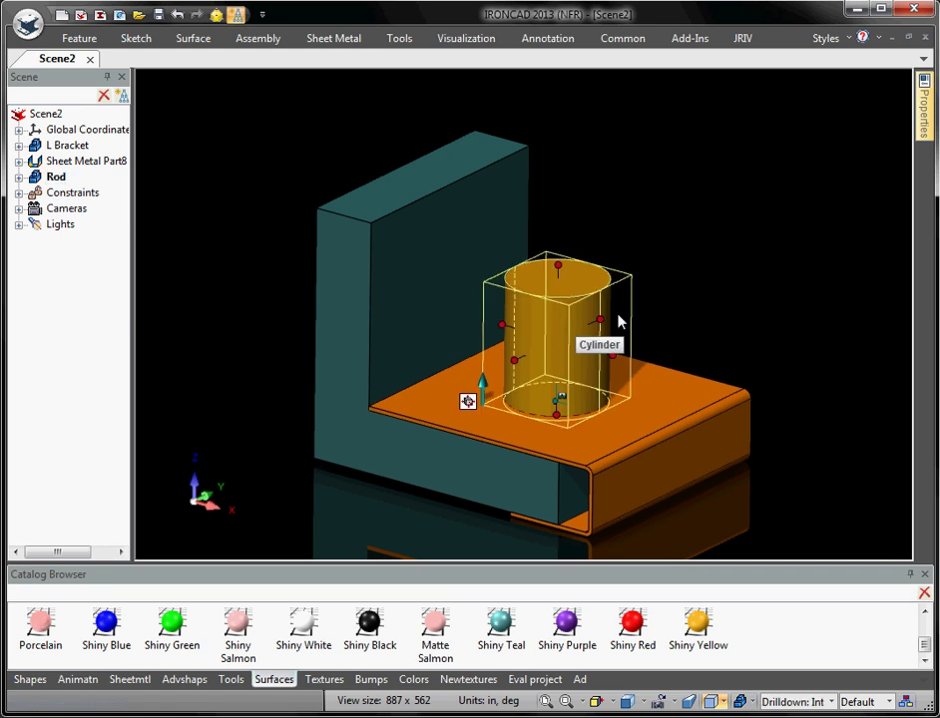
click(515, 363)
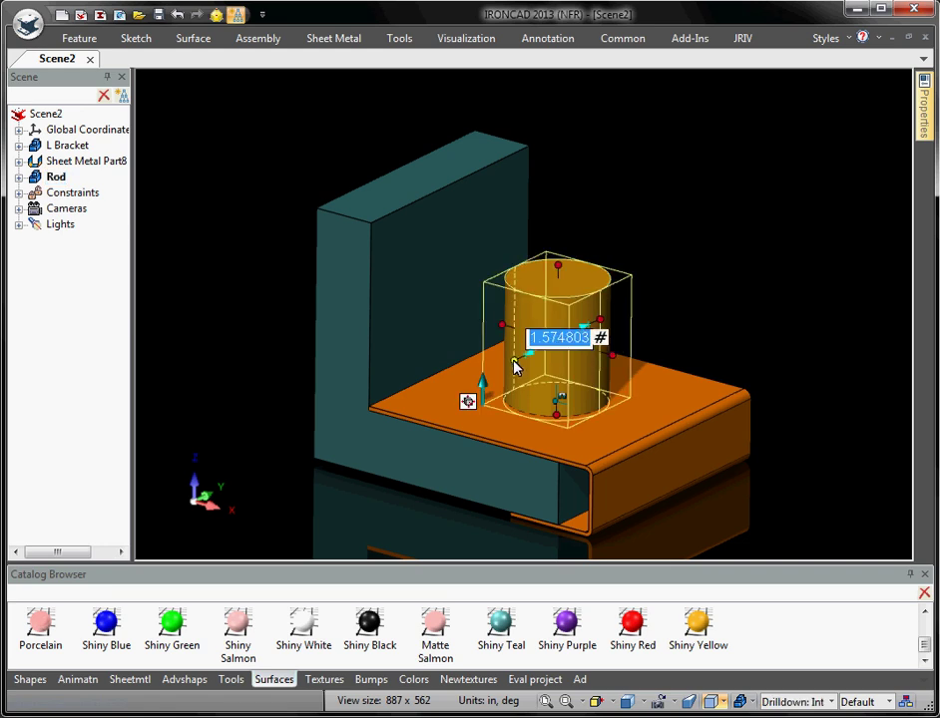
text(.5)
key(Return)
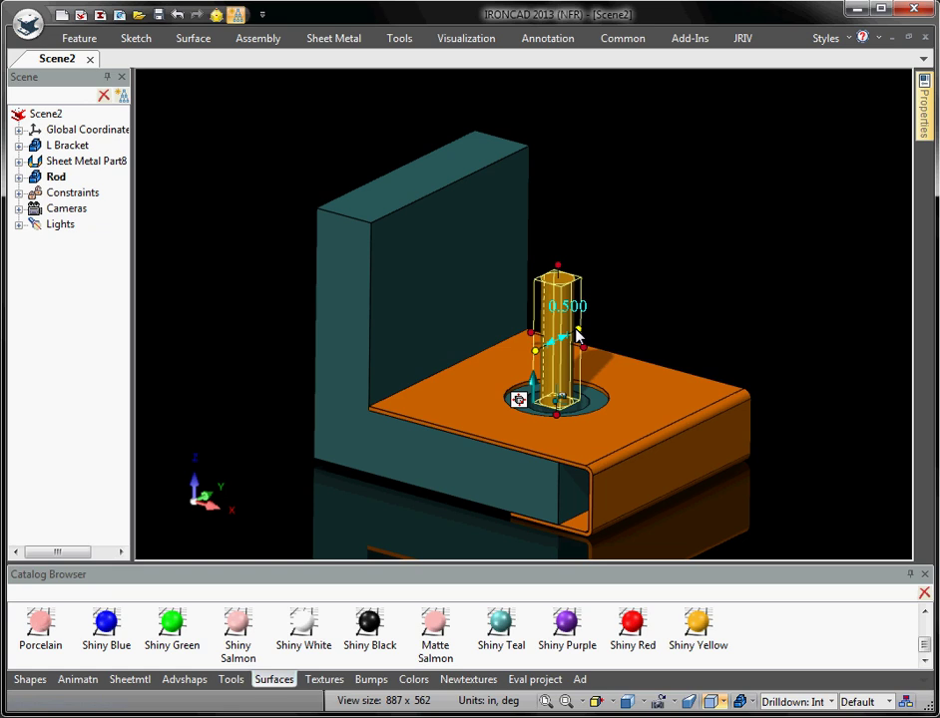
click(576, 334)
text(1)
key(Return)
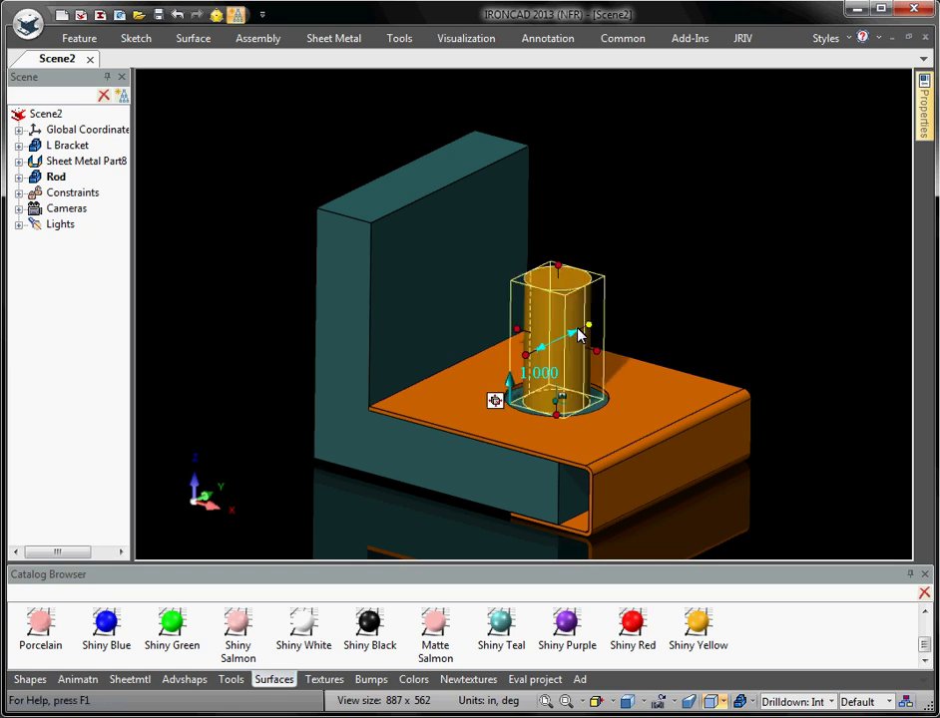
Step: Extend the rod's lower end through the hole until it is flush with the underside of the L Bracket
key(F3)
drag(542, 384, 516, 429)
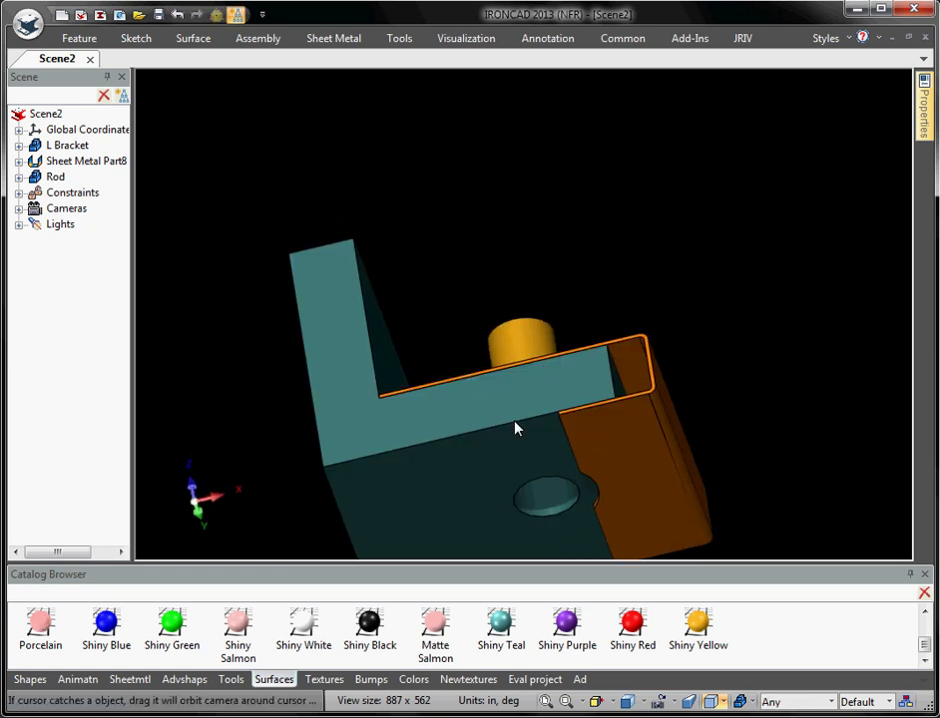
scroll(519, 424, down, 1)
scroll(529, 389, up, 3)
scroll(531, 371, down, 5)
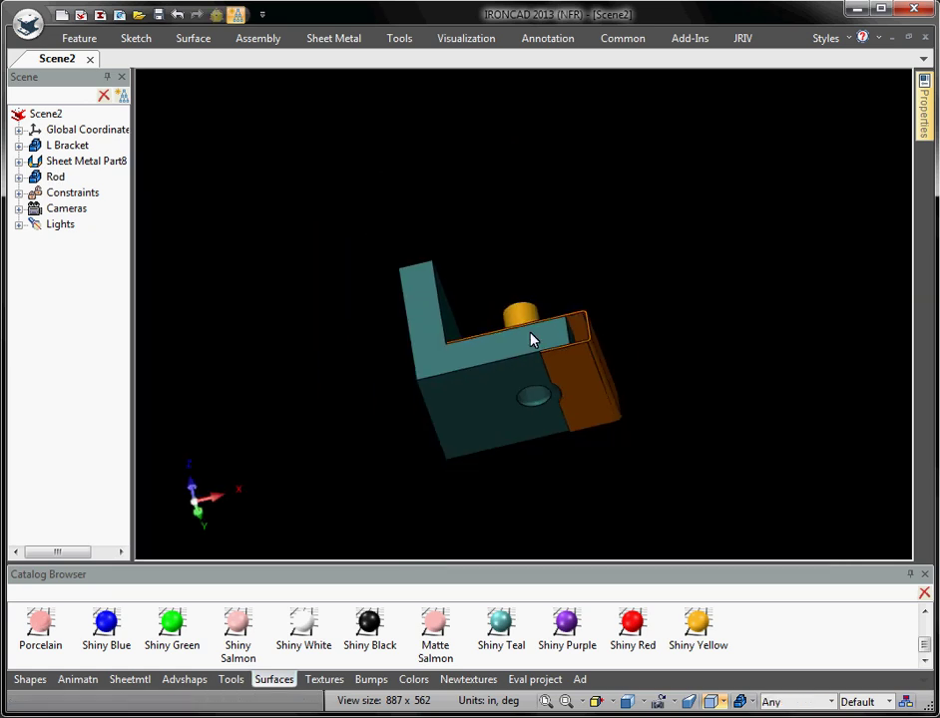
click(517, 317)
click(517, 317)
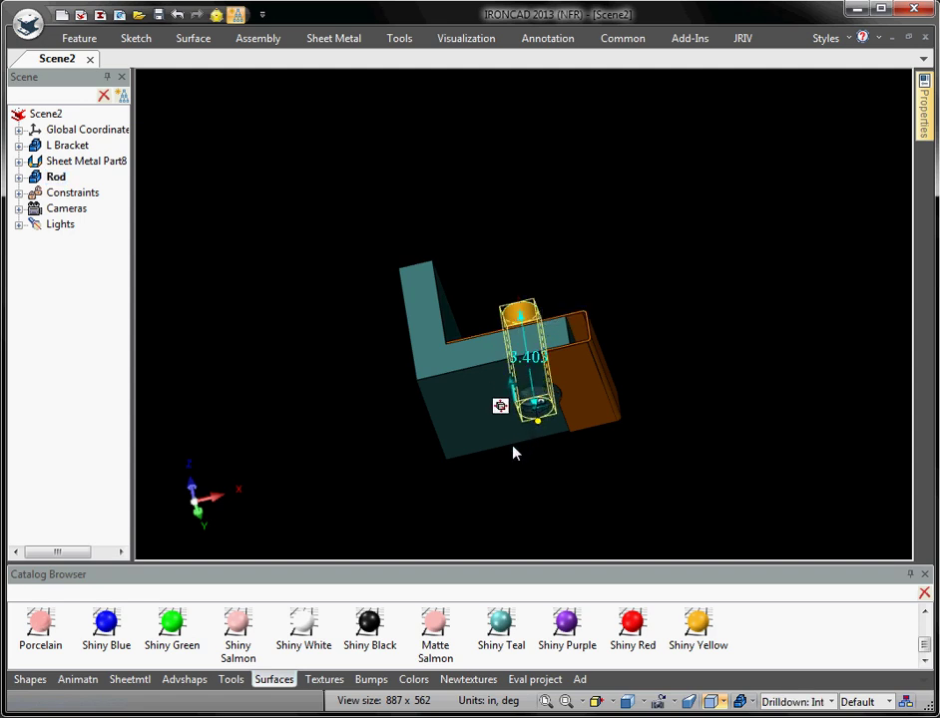
middle_drag(482, 436, 607, 451)
click(606, 451)
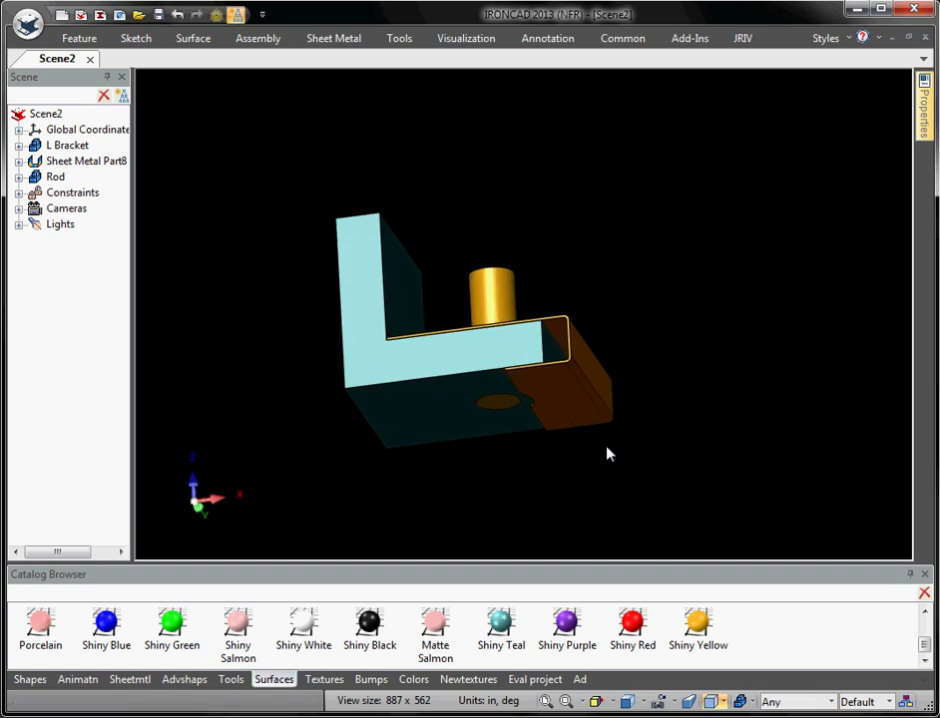
Step: Lengthen the rod from its lower end by adding 1 in to its sizebox height
scroll(599, 452, up, 5)
click(354, 343)
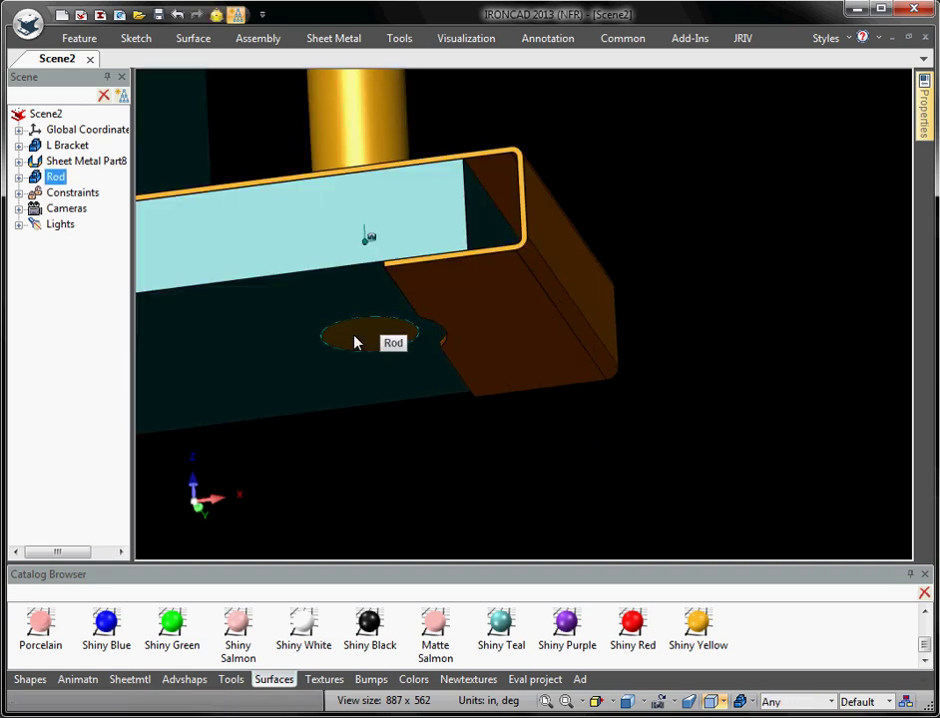
click(356, 341)
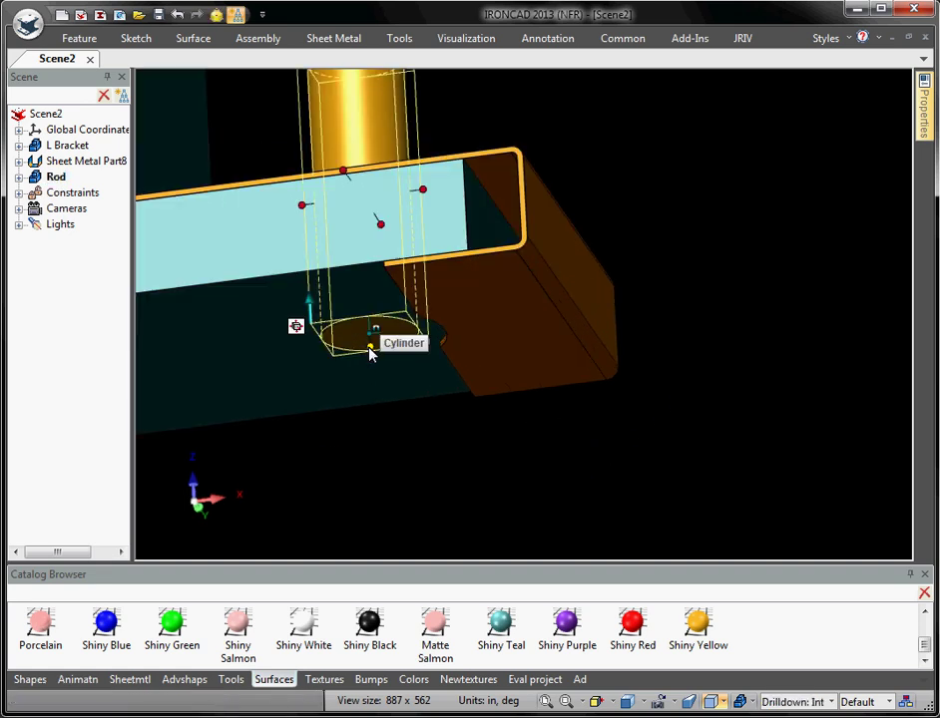
right_click(369, 351)
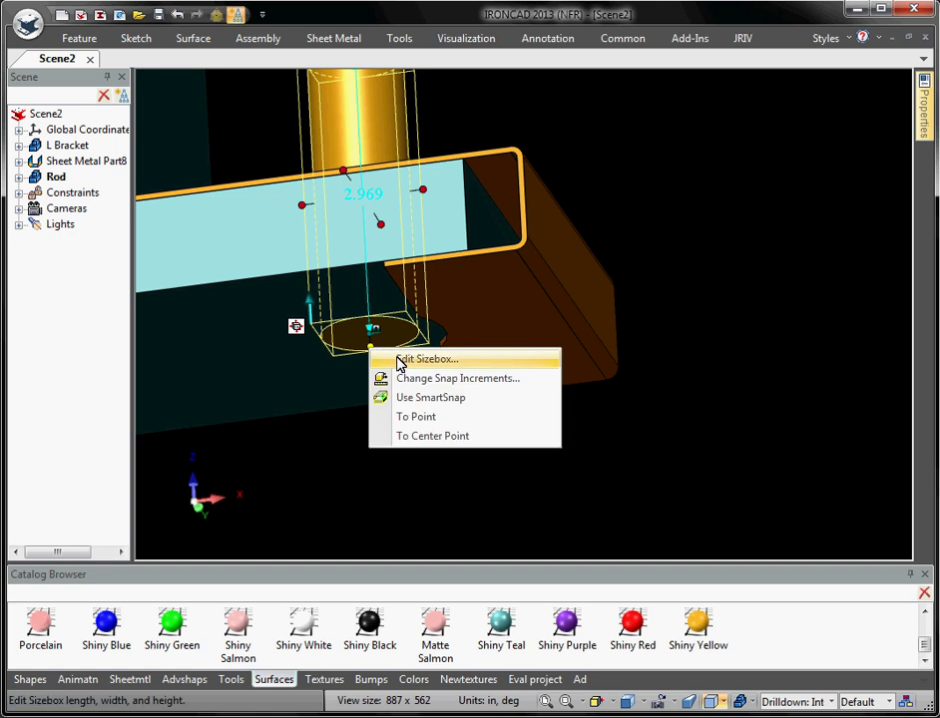
click(394, 361)
click(439, 392)
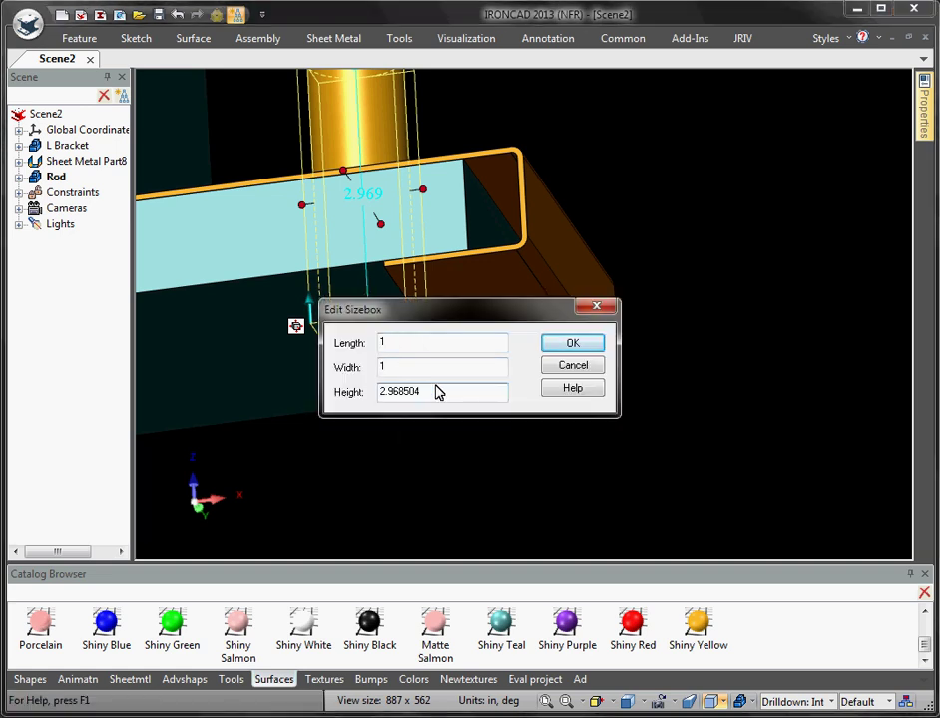
text(+1)
key(Return)
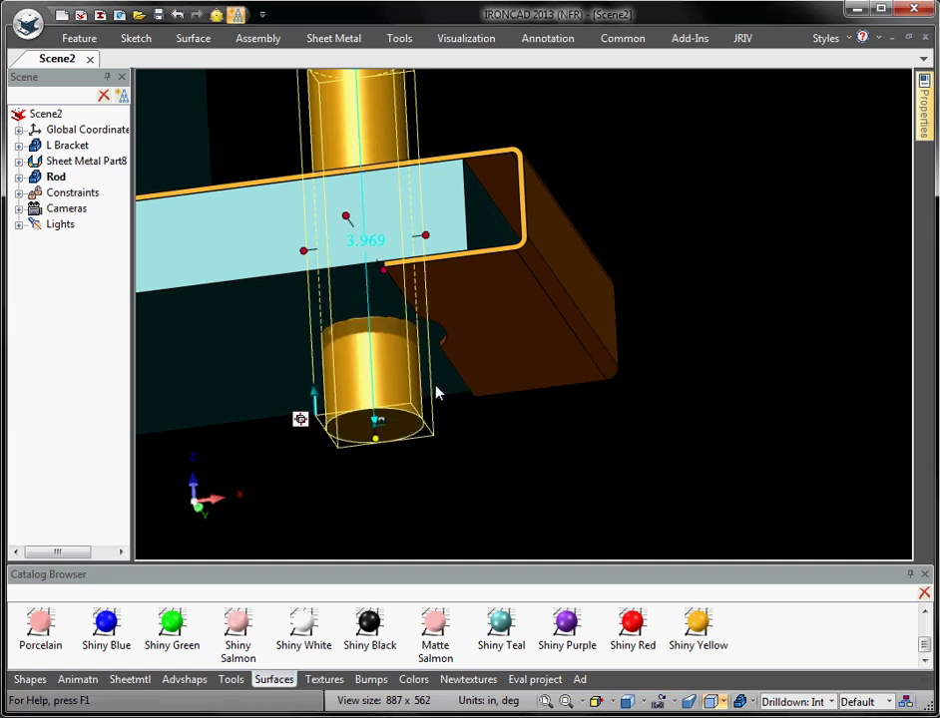
click(464, 416)
Step: Show the Shapes catalog in the Catalog Browser
middle_drag(496, 332, 566, 308)
middle_drag(527, 356, 312, 350)
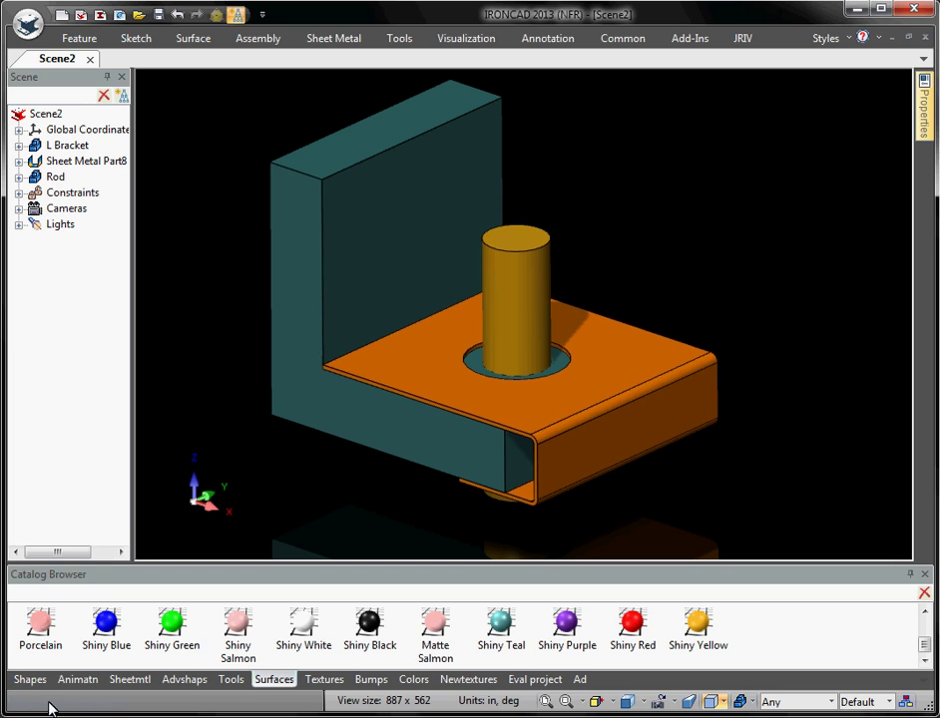
click(28, 680)
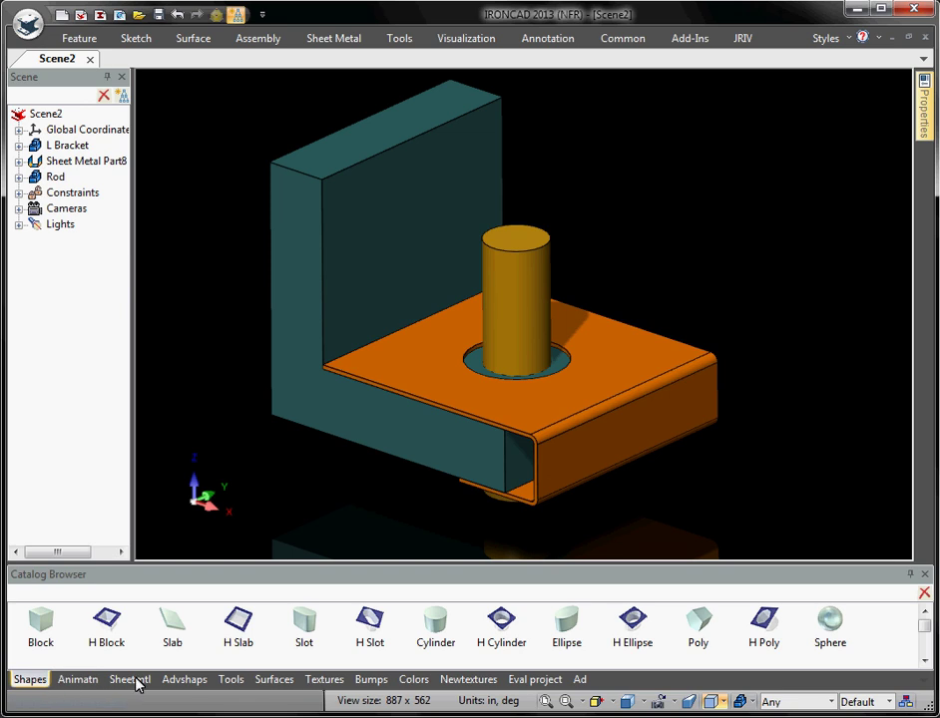